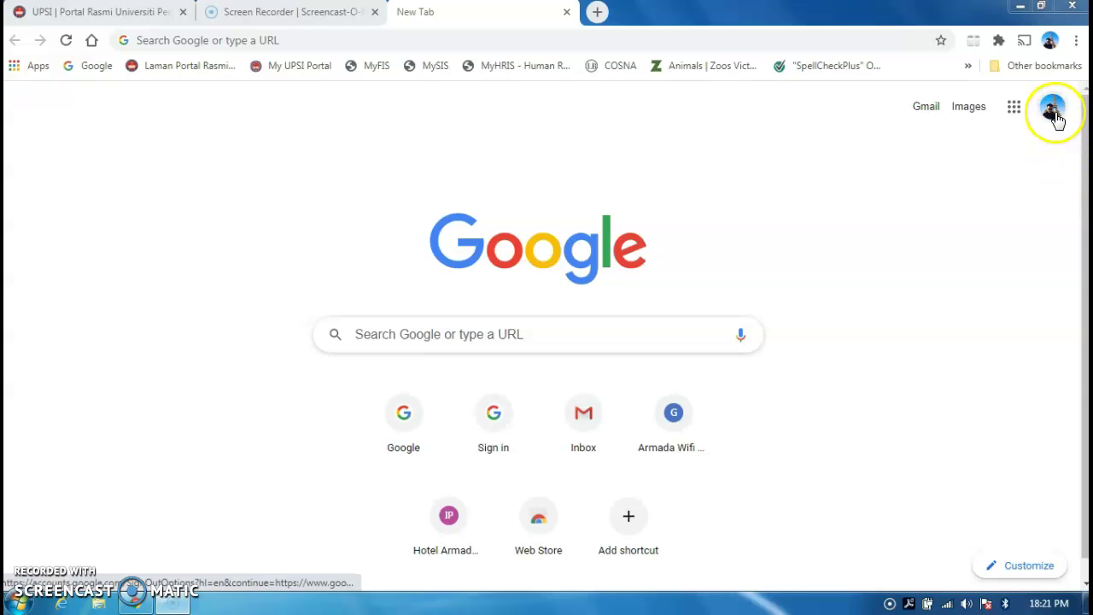
Open Google Drive from the Google start page and create a blank Google Form in My Drive.
{"action": "left_click", "coordinate": [1054, 108]}
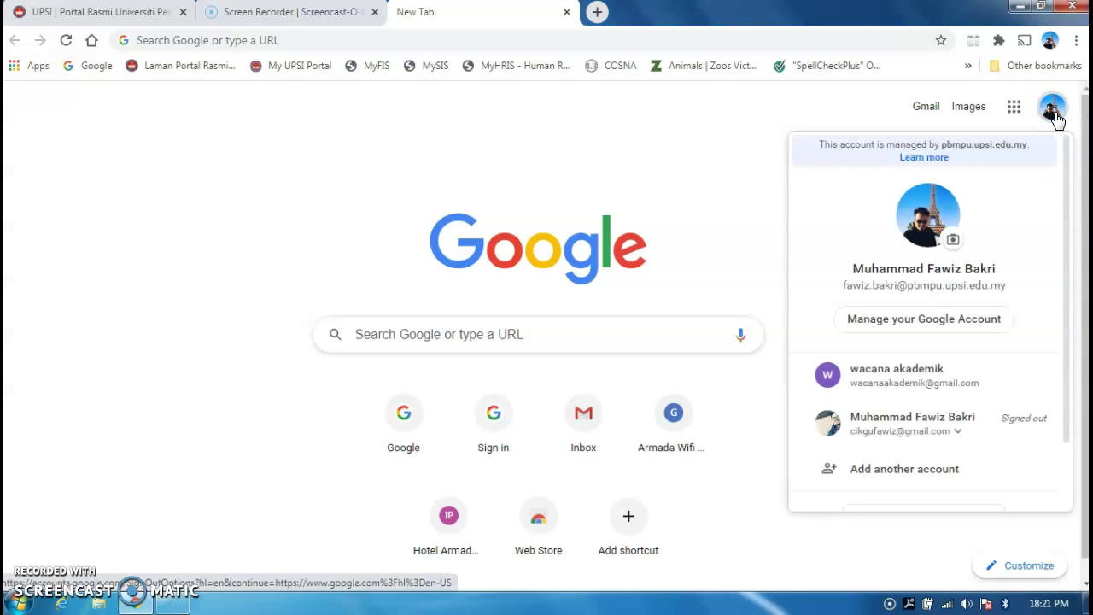
{"action": "left_click", "coordinate": [1053, 107]}
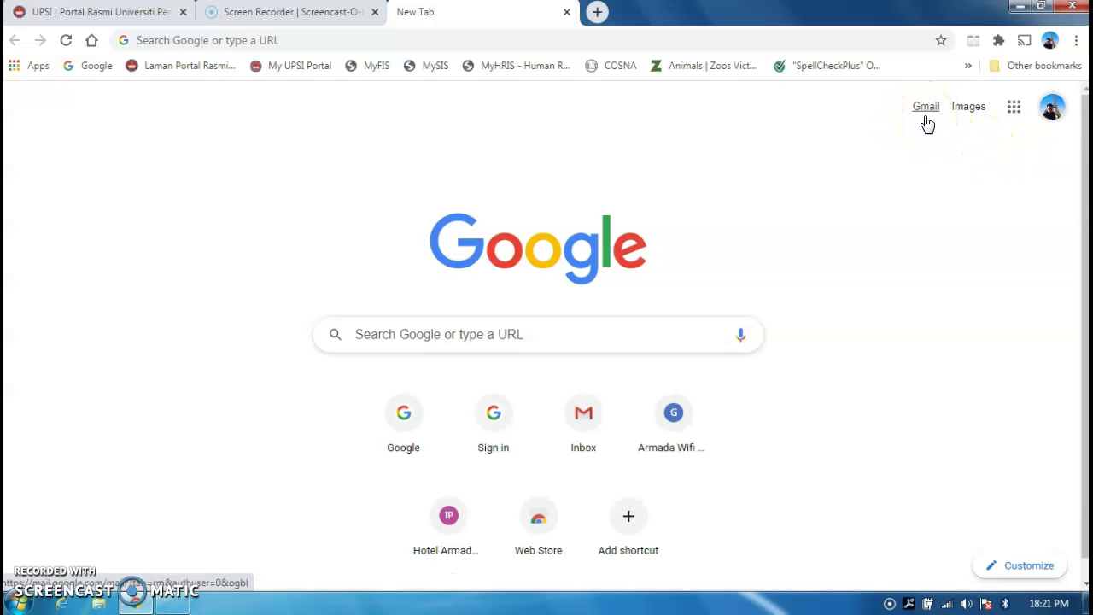
{"action": "left_click", "coordinate": [1016, 111]}
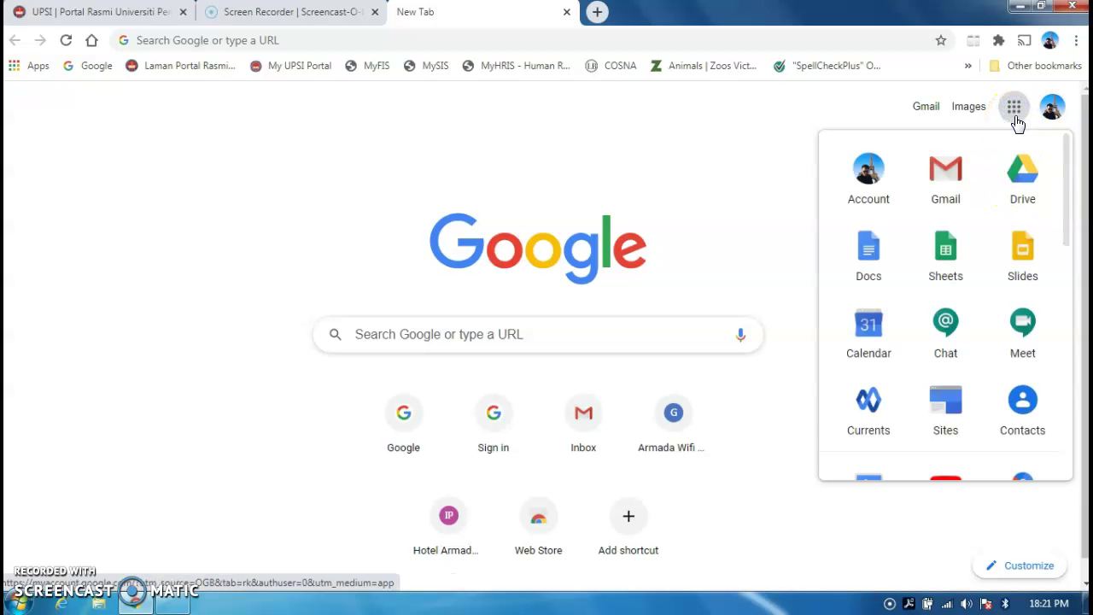
{"action": "left_click", "coordinate": [1030, 190]}
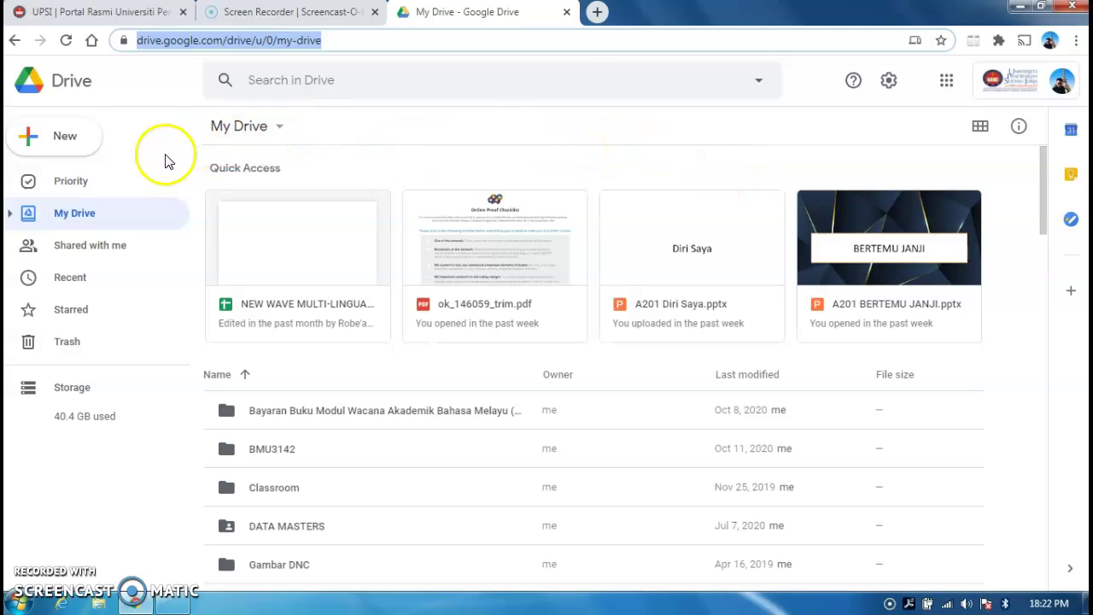
{"action": "left_click", "coordinate": [81, 139]}
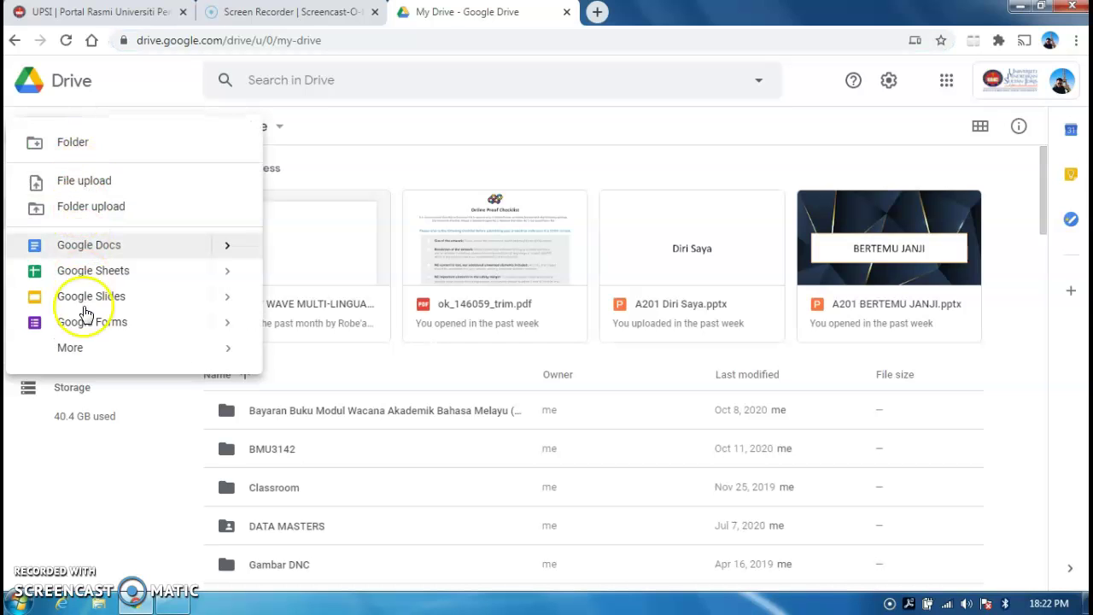
{"action": "left_click", "coordinate": [93, 328]}
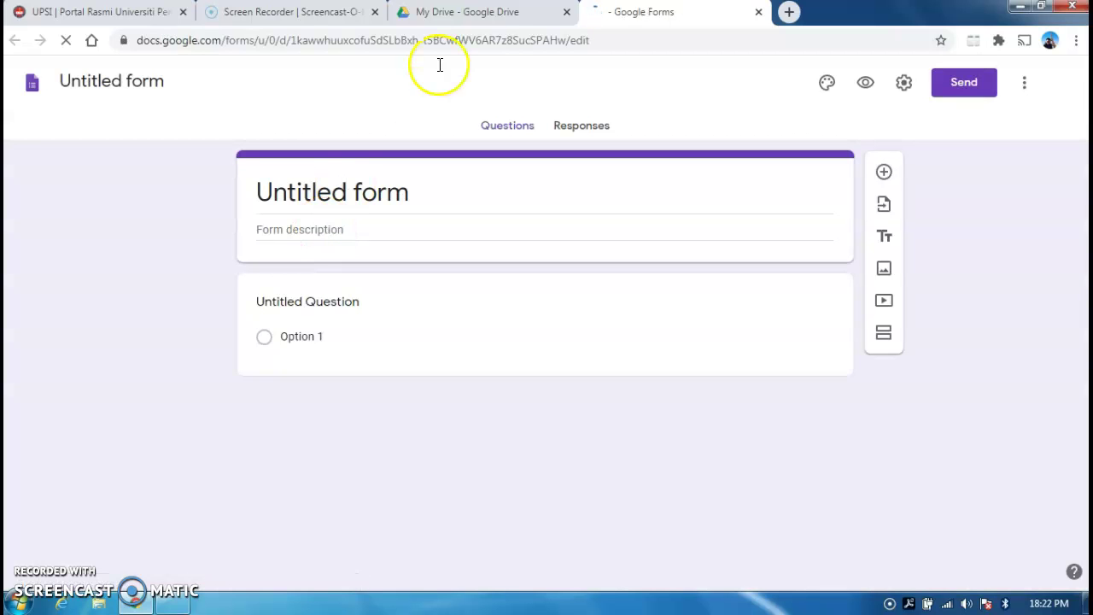
Go back to My Drive, view the creation options for Google Forms, and return to the untitled form.
{"action": "left_click", "coordinate": [476, 13]}
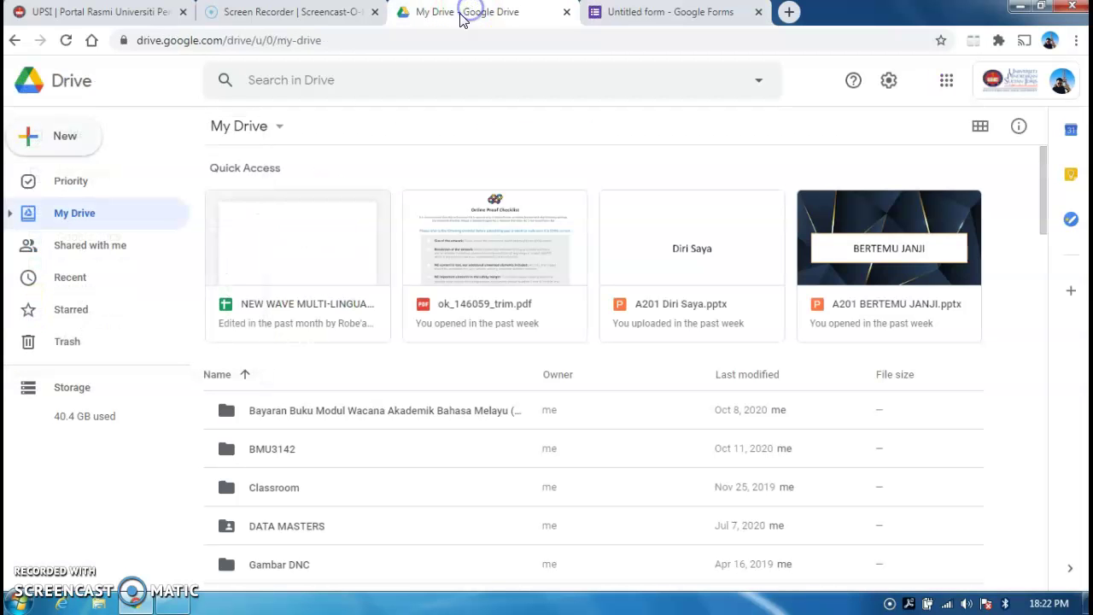
{"action": "left_click", "coordinate": [61, 138]}
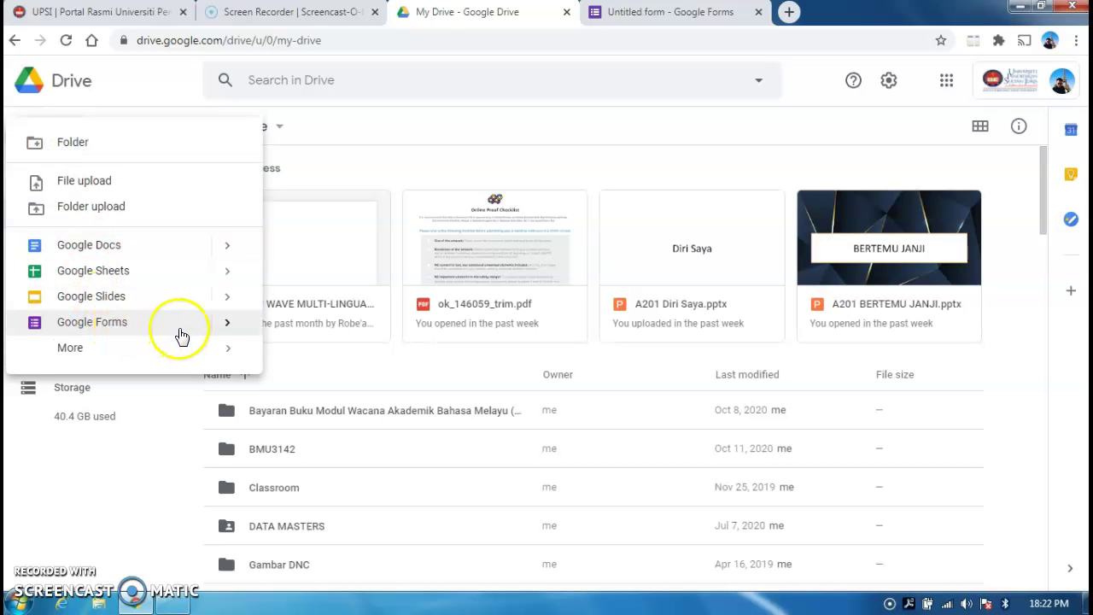
{"action": "mouse_move", "coordinate": [229, 335]}
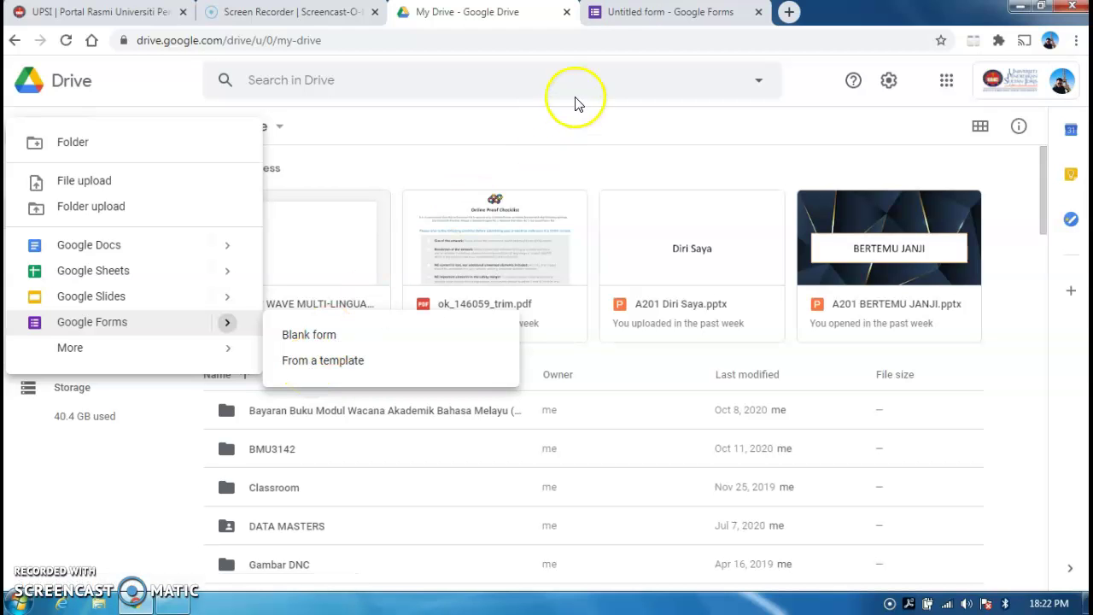
{"action": "left_click", "coordinate": [658, 15]}
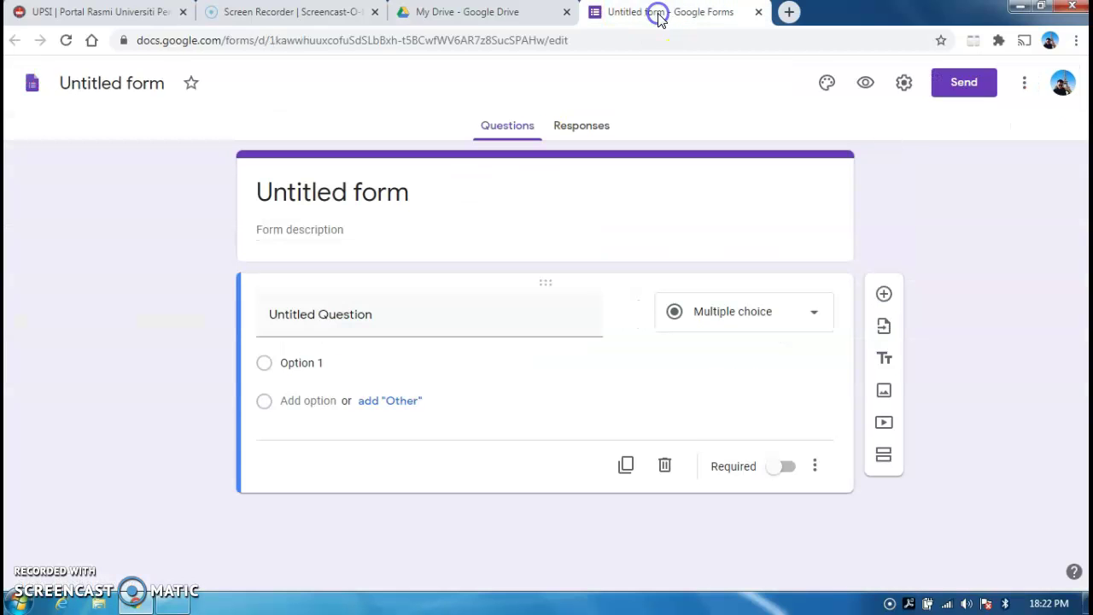
Open the Google Forms template gallery from My Drive, browse the general templates, and close the gallery.
{"action": "left_click", "coordinate": [513, 12]}
{"action": "left_click", "coordinate": [74, 147]}
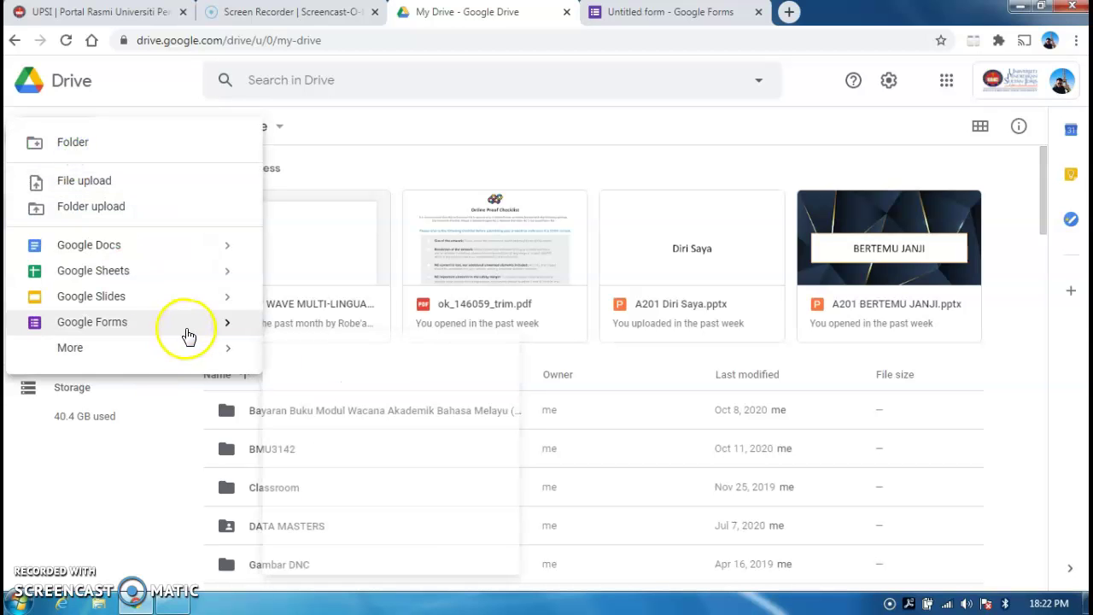
{"action": "mouse_move", "coordinate": [232, 331]}
{"action": "left_click", "coordinate": [296, 360]}
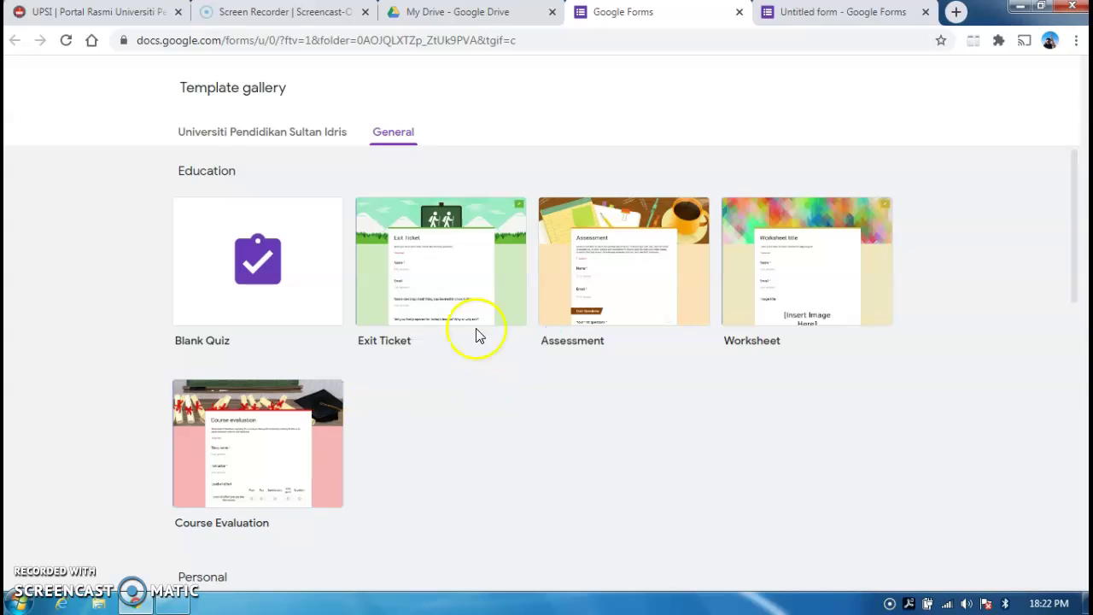
{"action": "left_click_drag", "start_coordinate": [1078, 242], "coordinate": [1081, 384]}
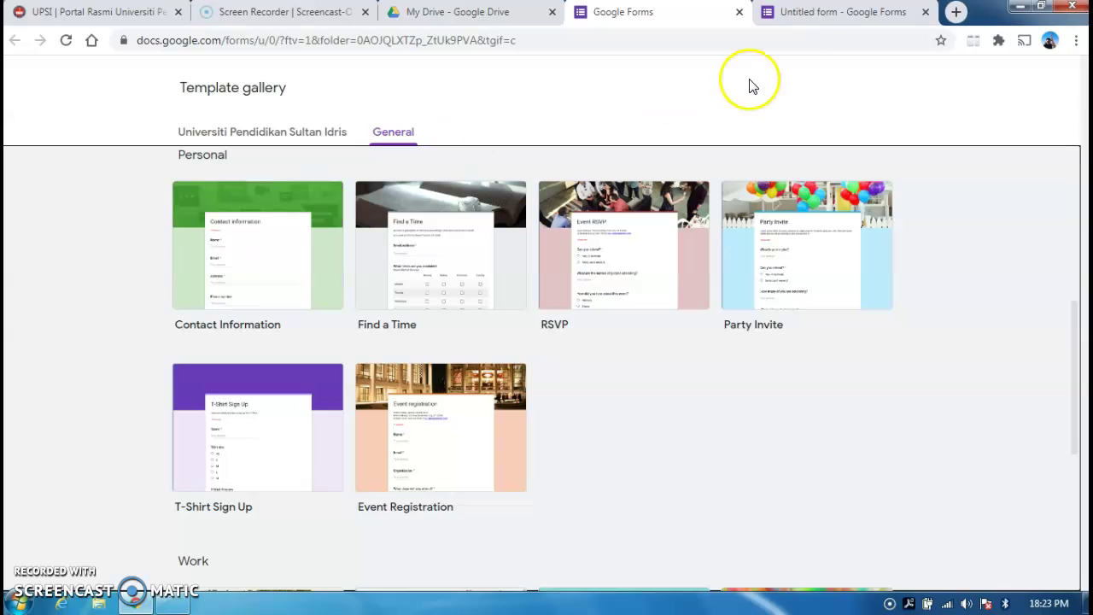
{"action": "left_click", "coordinate": [808, 18]}
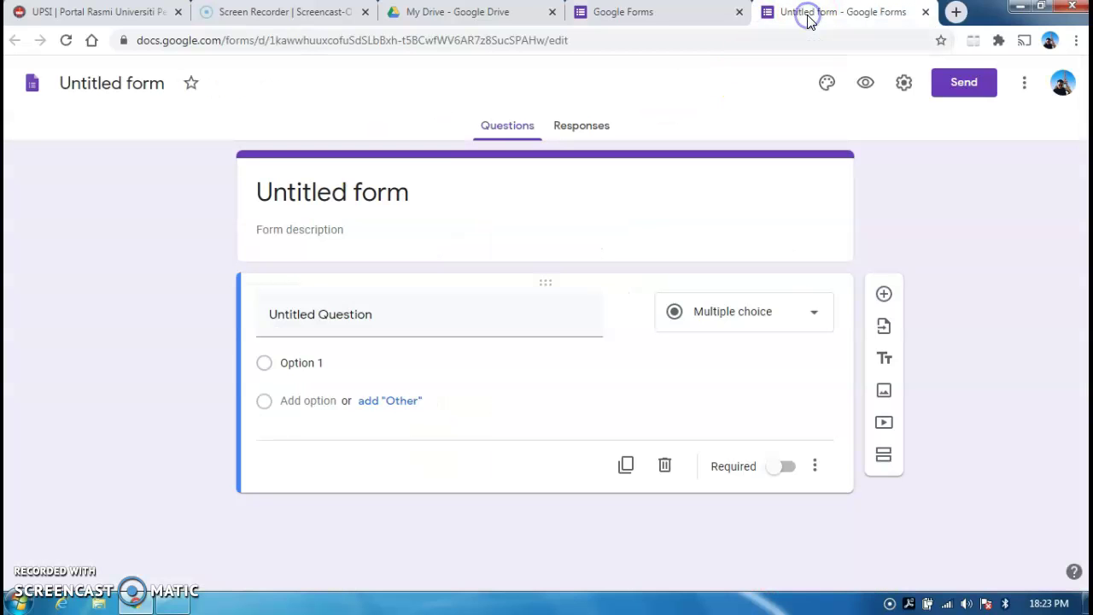
{"action": "left_click", "coordinate": [740, 13]}
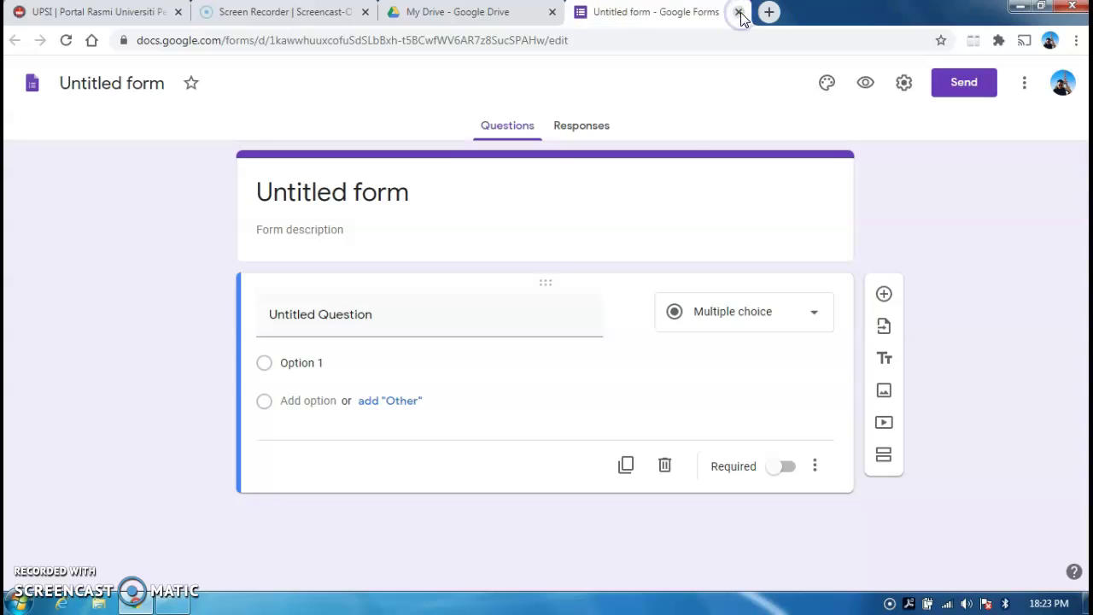
Set the form title to "BAYARAN BUKU MODUL WACANA AKADEMIK BAHASA MELAYU (RM 25.00) BAGI KUMPULAN C".
{"action": "left_click", "coordinate": [369, 192]}
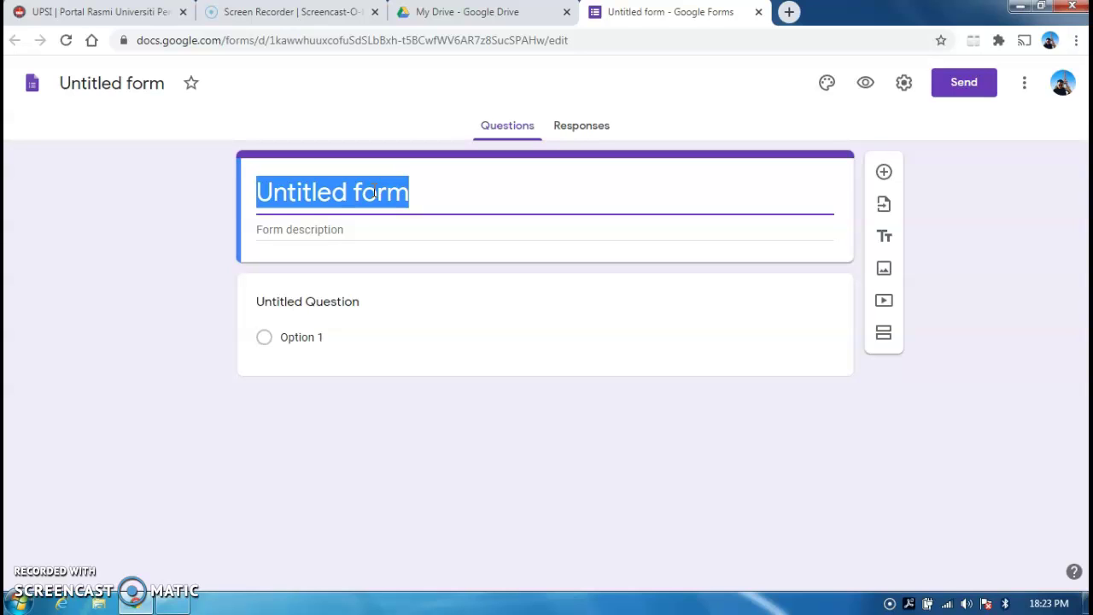
{"action": "type", "text": "BAYARAN BUKU MODUL M"}
{"action": "key", "text": "BackSpace"}
{"action": "type", "text": "WACANA"}
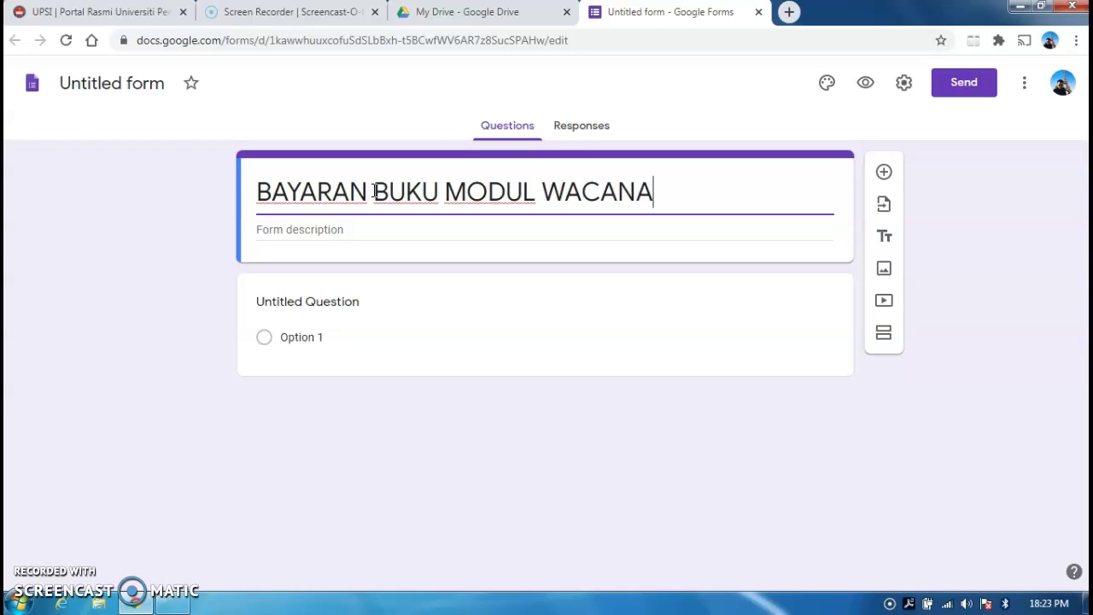
{"action": "type", "text": " AKADEMIK BAHASA MELAYU (RM 2"}
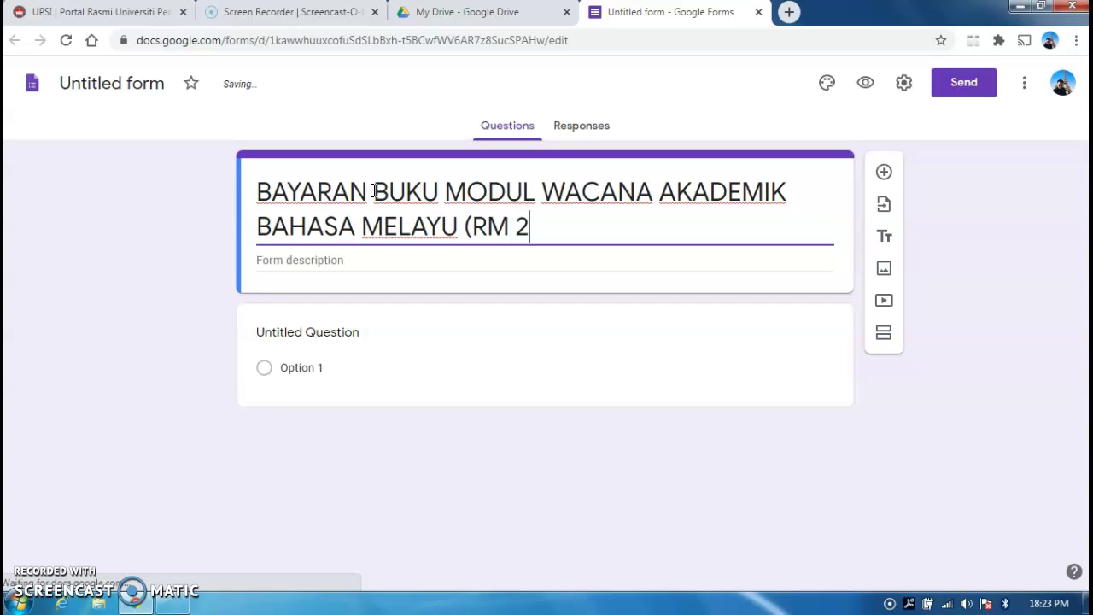
{"action": "type", "text": "5.00) BAGI KU"}
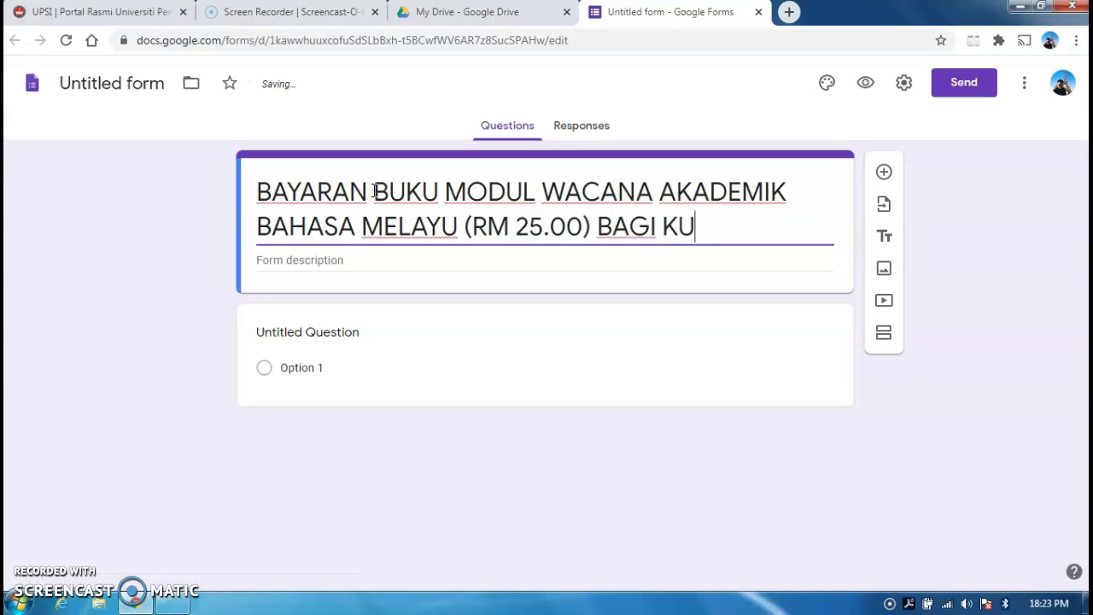
{"action": "type", "text": "MPULAN"}
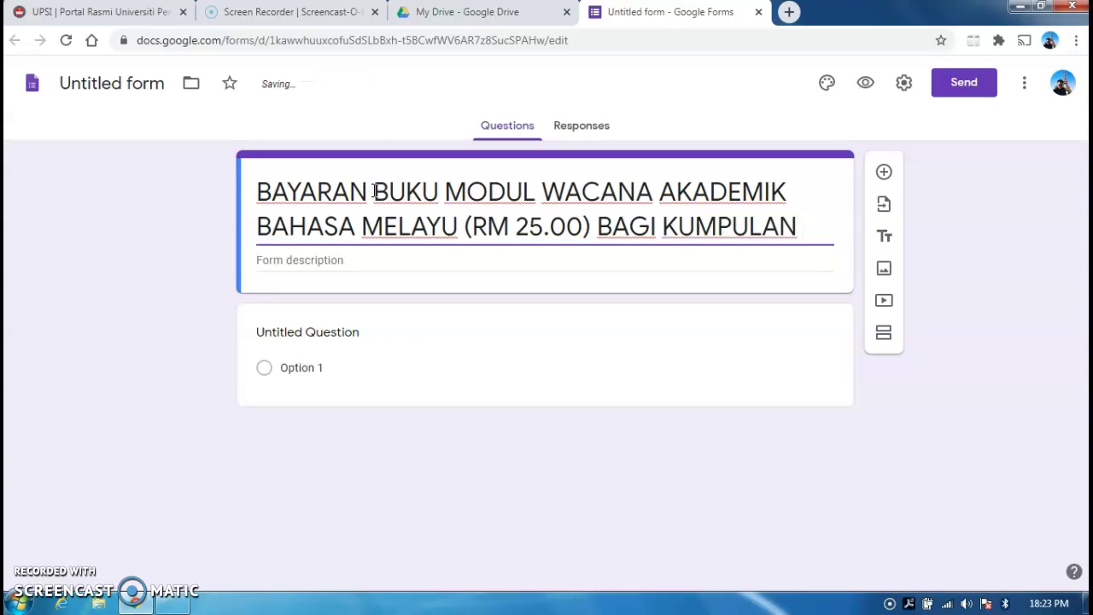
{"action": "type", "text": " cC"}
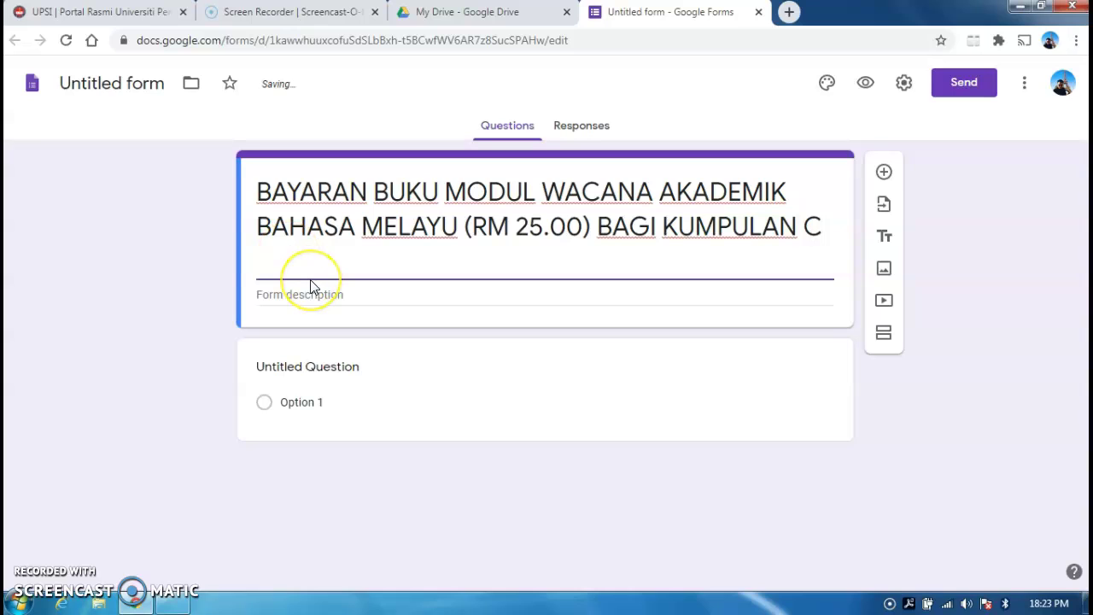
Set the form description to "Bayaran boleh dilakukan kepada ketua kelas masing-masing melalui transaksi atas talian. Sila simpan bukti bayaran dan lengkapkan maklumat diri dalam ruangan yang disediakan".
{"action": "left_click", "coordinate": [287, 291]}
{"action": "type", "text": "BAU"}
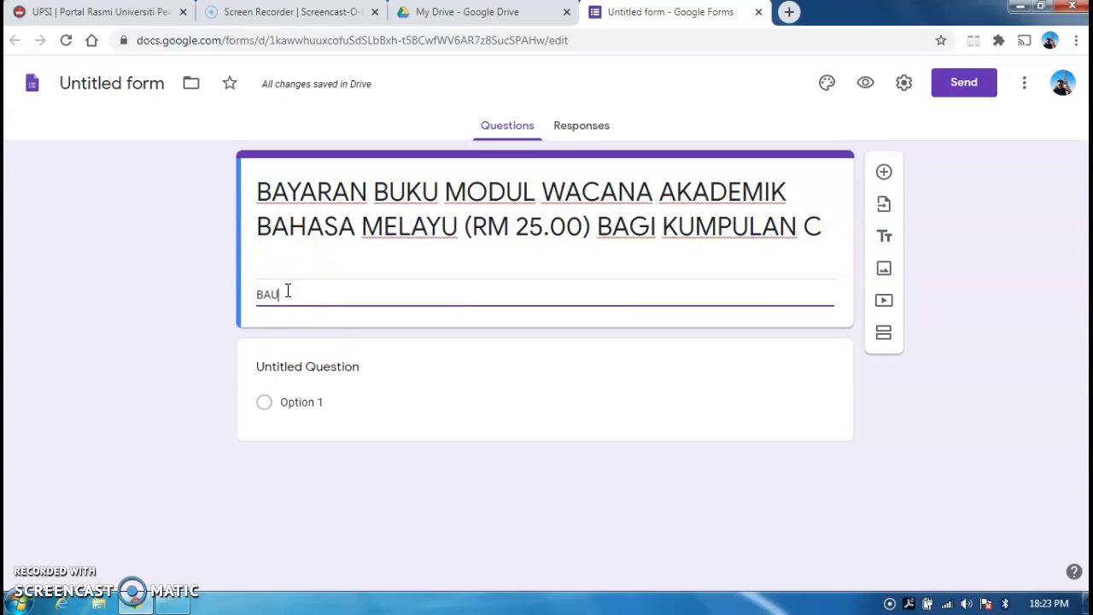
{"action": "type", "text": "ayaran boleh dilakukan kepada ketua kelas mas"}
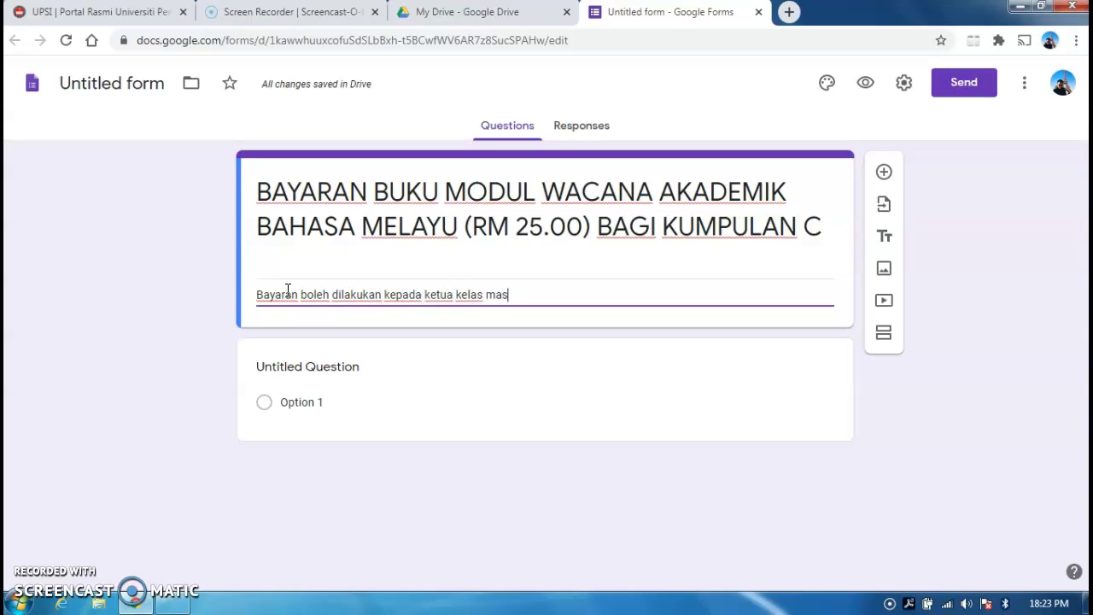
{"action": "type", "text": "ing-masing melal"}
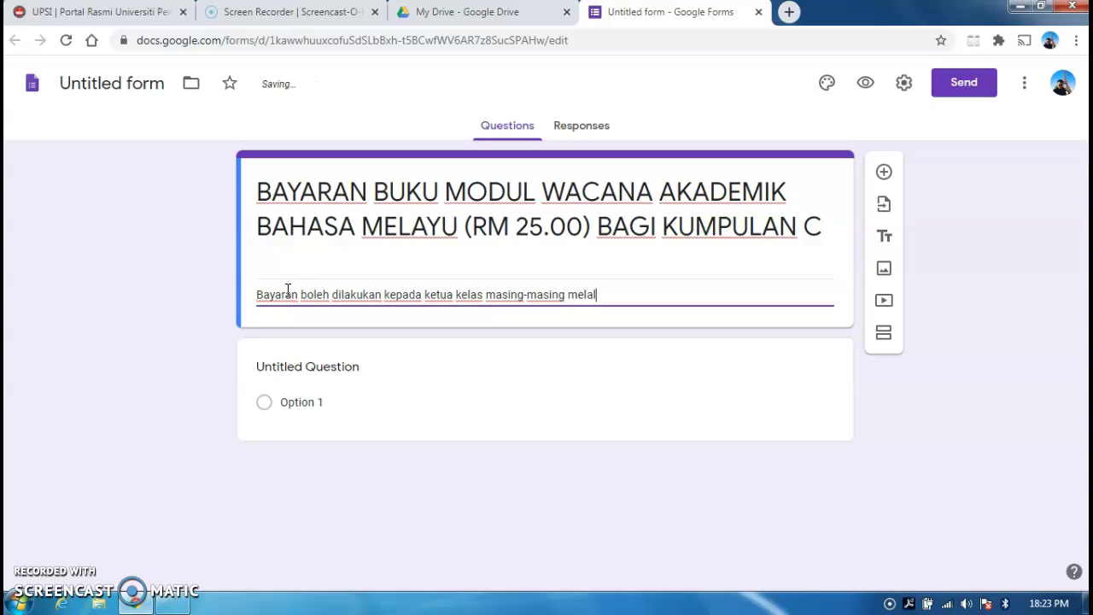
{"action": "type", "text": "ui transksi atas talian. Sil"}
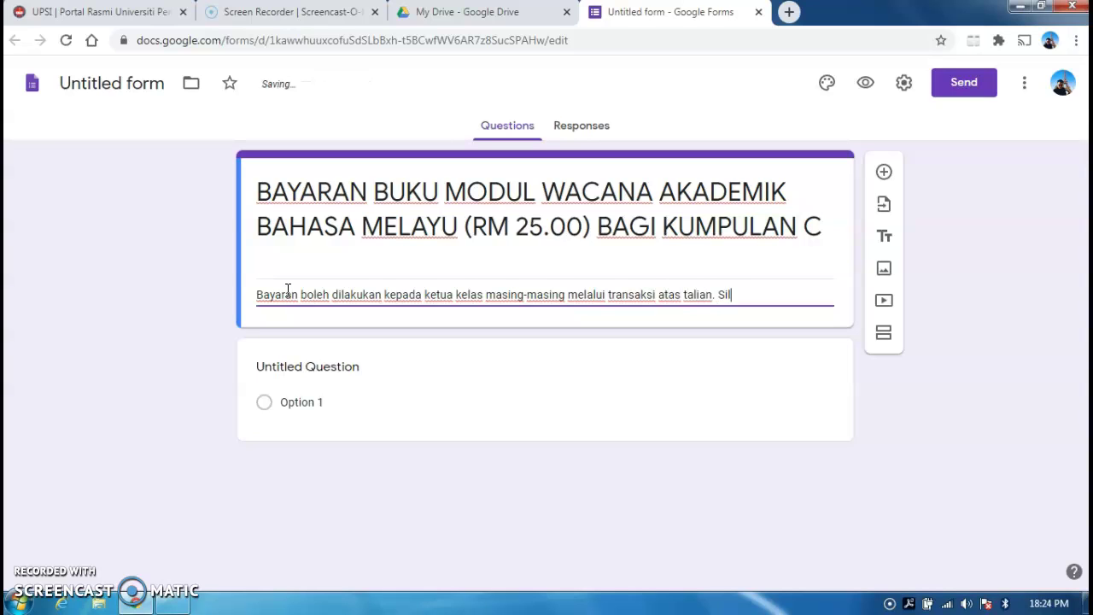
{"action": "type", "text": "a simpan bukti bayaran dan lengkapkan maklumat diri dalam"}
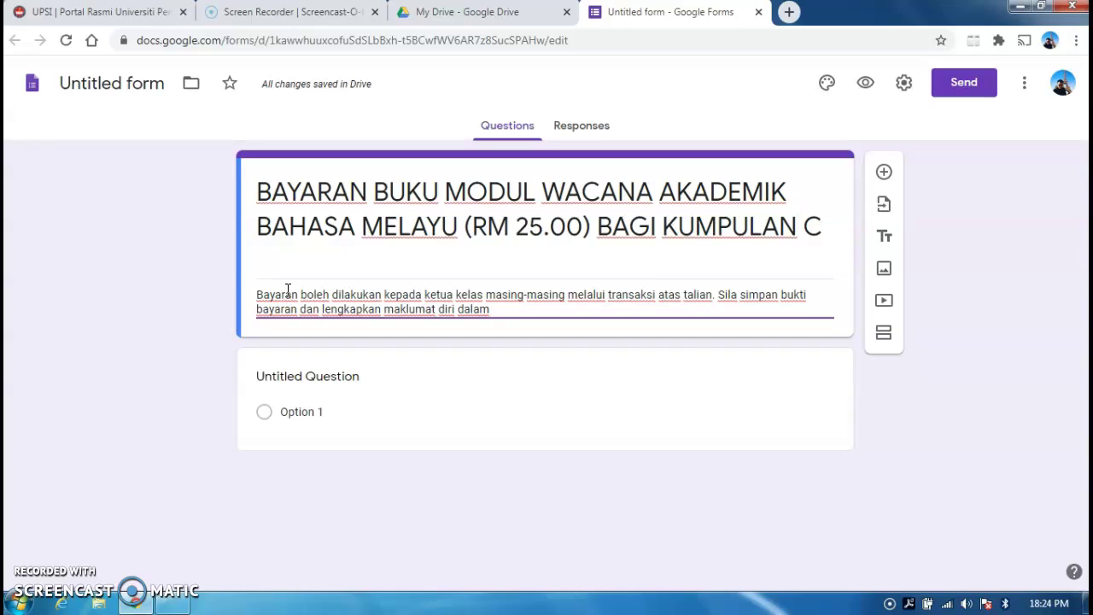
{"action": "type", "text": "ruangan yang di"}
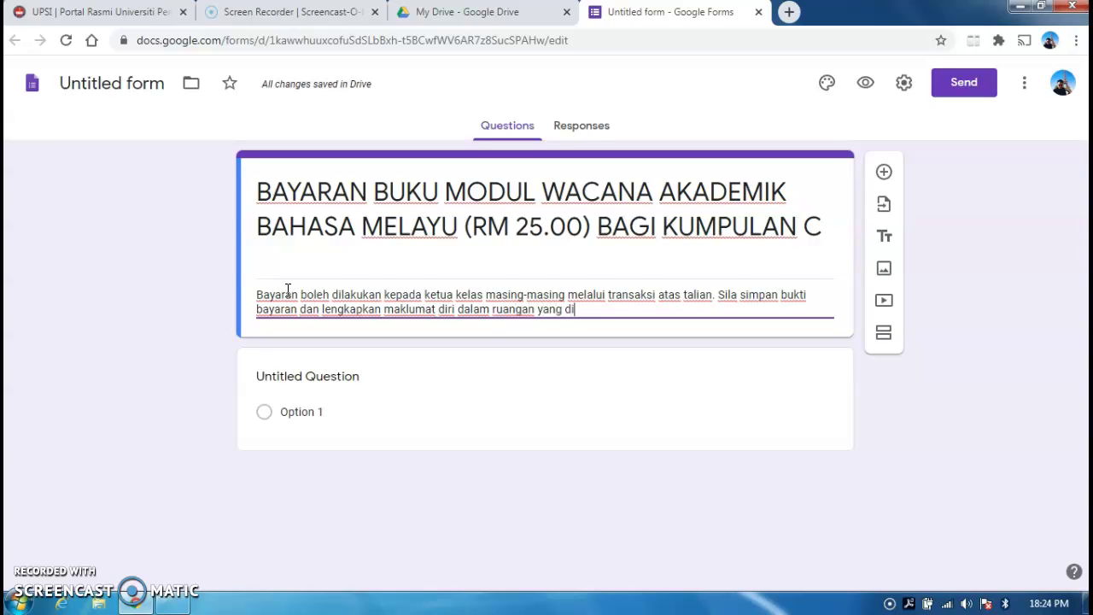
{"action": "type", "text": "sediakan"}
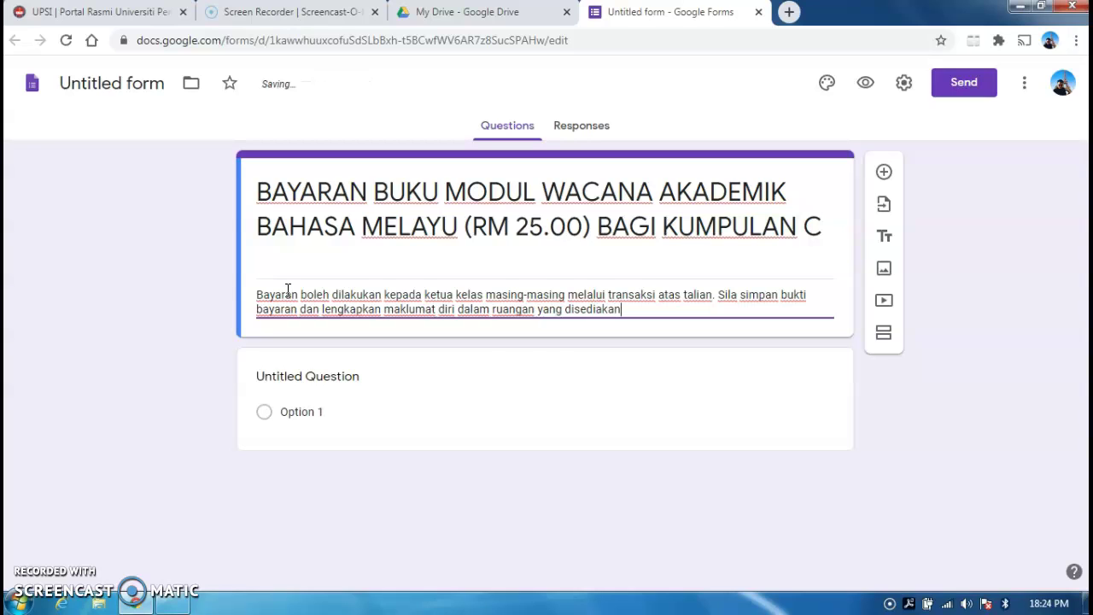
Add the lines "Kumpulan C", "No. Akaun Ketua kelas :" and "Nama ketua kelas:" to the description, and insert a blank line at its start.
{"action": "key", "text": "Return"}
{"action": "key", "text": "Return"}
{"action": "key", "text": "Return"}
{"action": "type", "text": "K"}
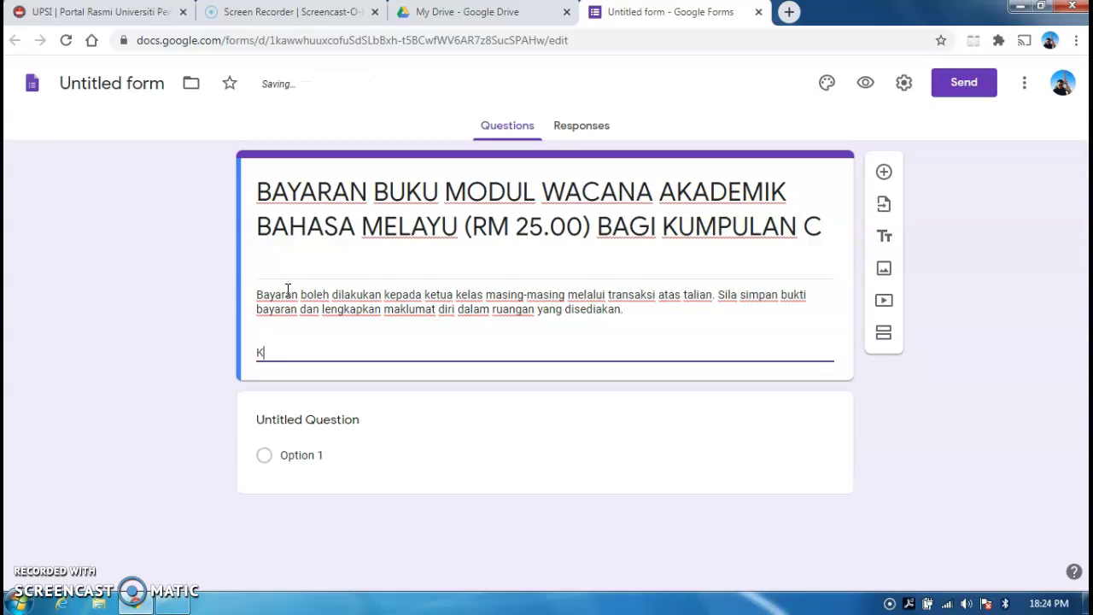
{"action": "type", "text": "umpulan C"}
{"action": "key", "text": "Return"}
{"action": "key", "text": "Return"}
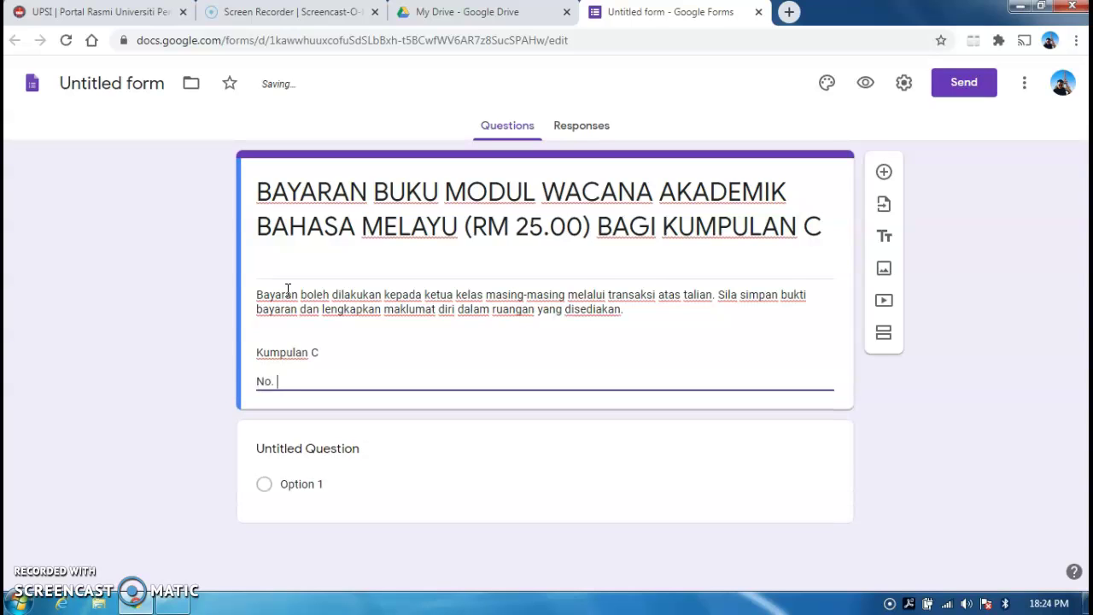
{"action": "type", "text": "No. Akaun Ketua ke;a"}
{"action": "key", "text": "BackSpace"}
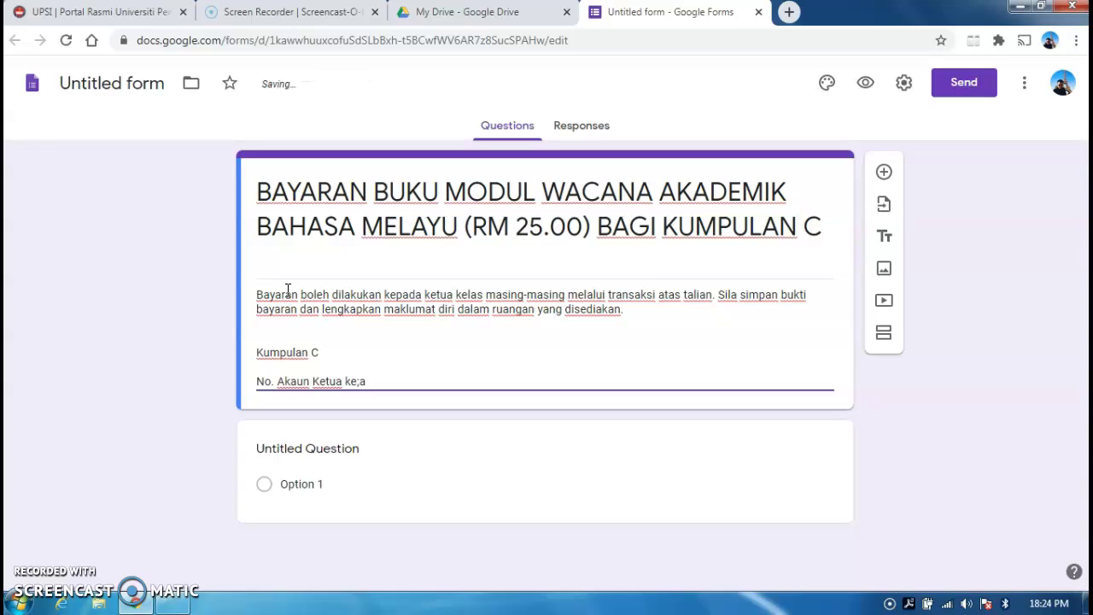
{"action": "type", "text": ":"}
{"action": "key", "text": "Return"}
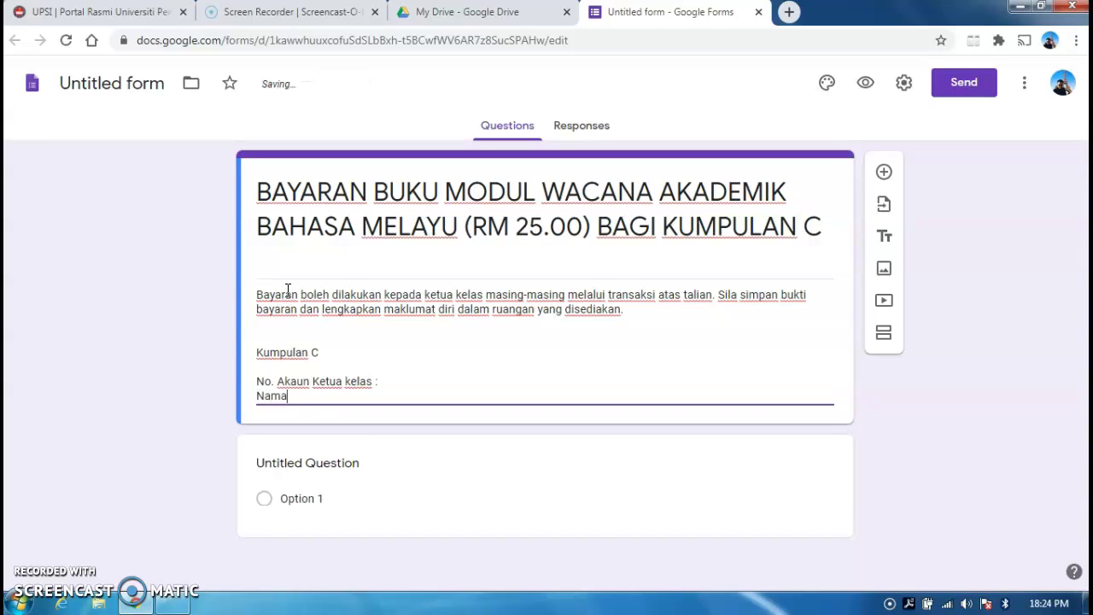
{"action": "type", "text": "Nama ketua kelas:"}
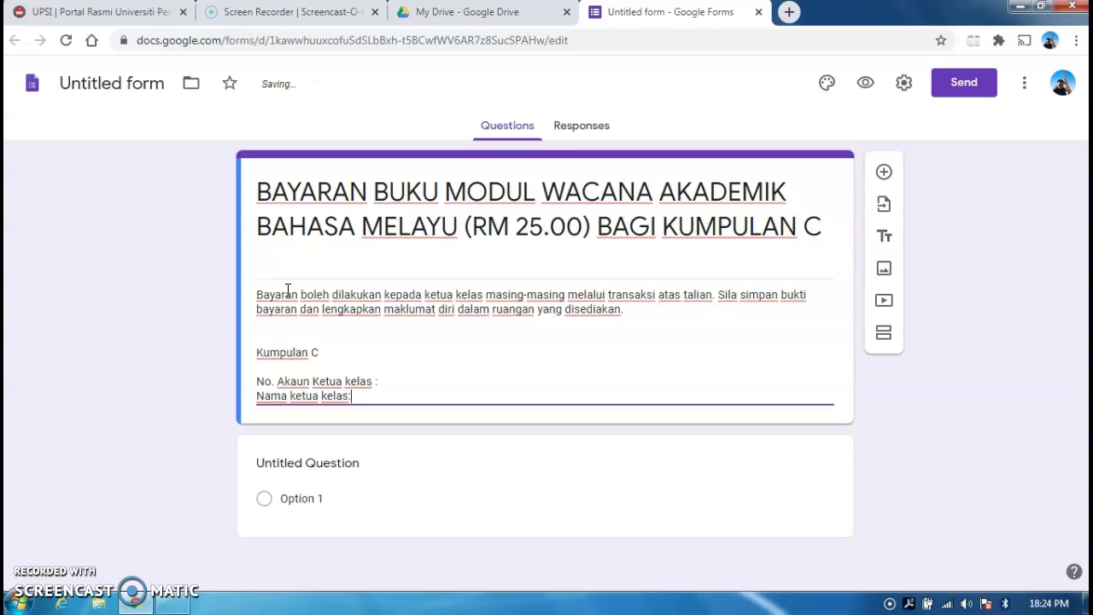
{"action": "key", "text": "ctrl+Home"}
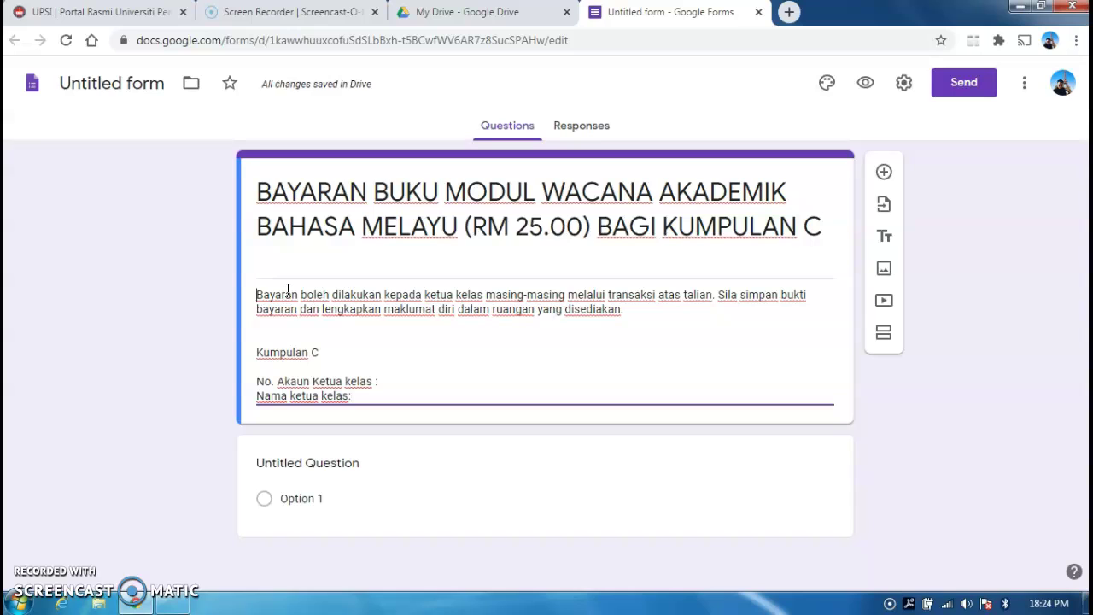
{"action": "key", "text": "Return"}
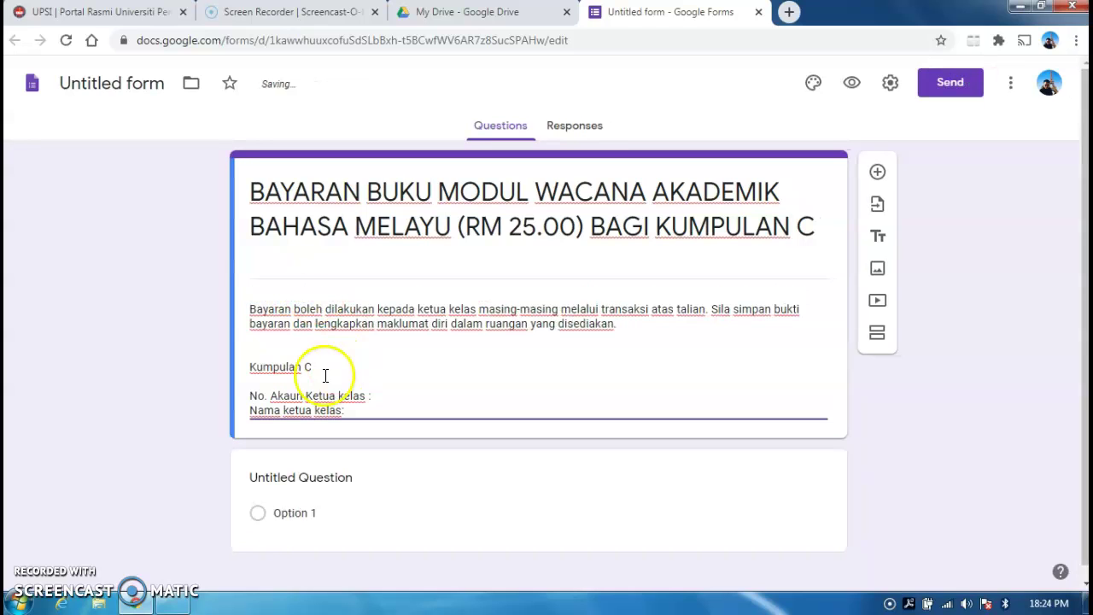
Add the line "Bank :" below "Nama ketua kelas:" in the form description, followed by blank space.
{"action": "left_click", "coordinate": [351, 410]}
{"action": "key", "text": "Return"}
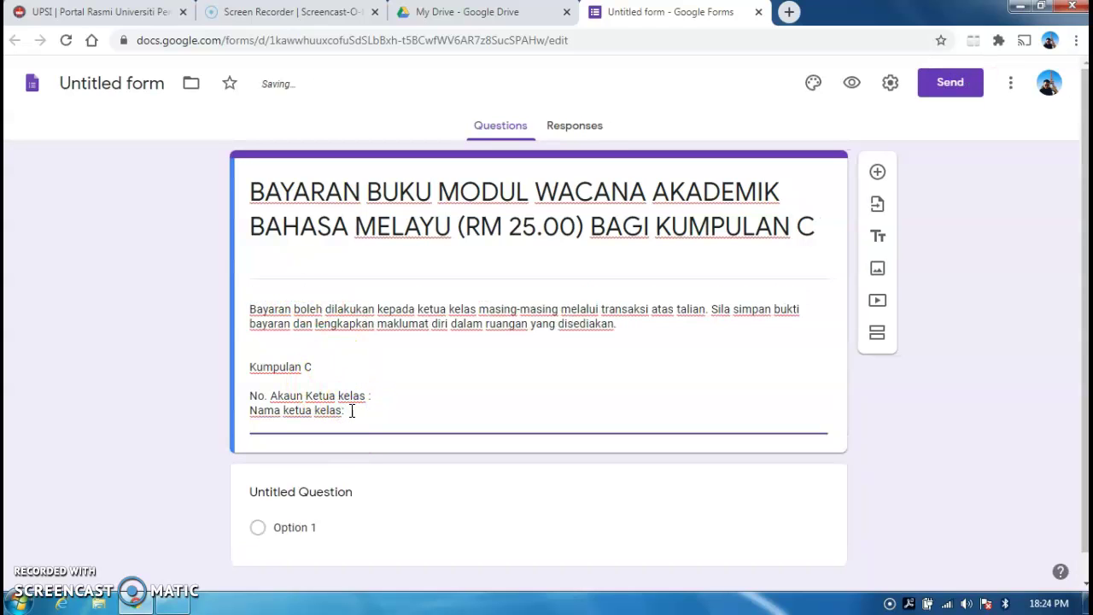
{"action": "type", "text": "Bank :"}
{"action": "key", "text": "Return"}
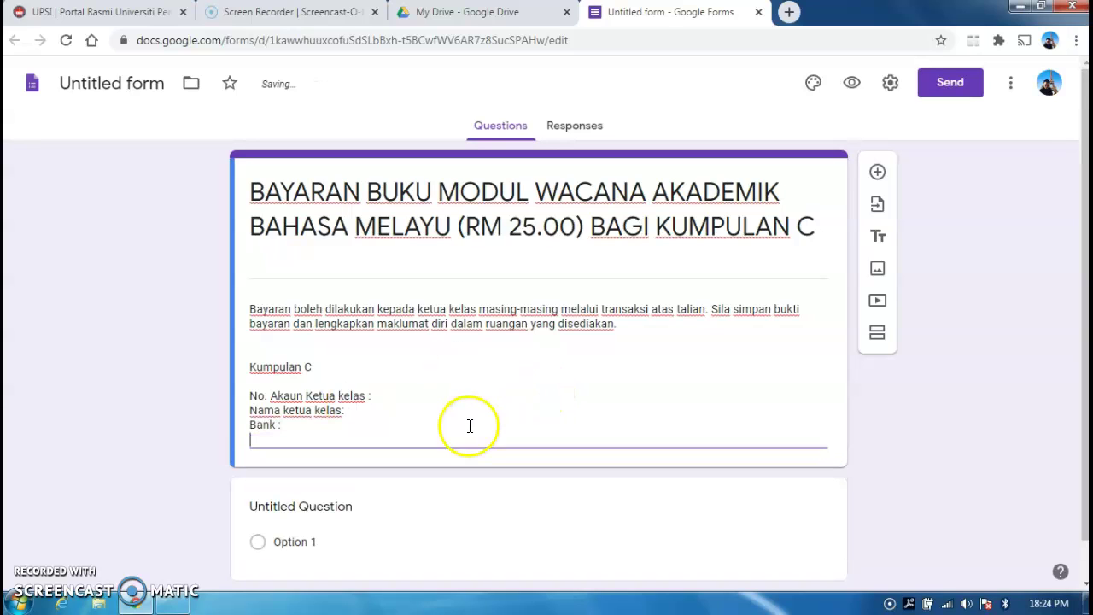
{"action": "key", "text": "Return"}
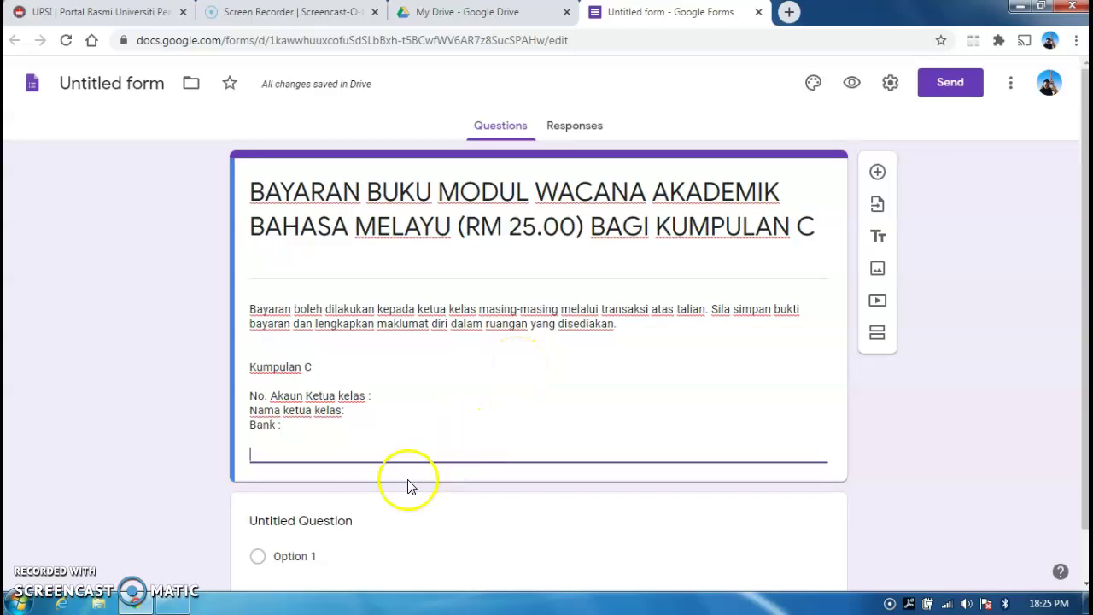
Title the first question "Nama Penuh", set its type to Paragraph, and make it required.
{"action": "left_click", "coordinate": [339, 523]}
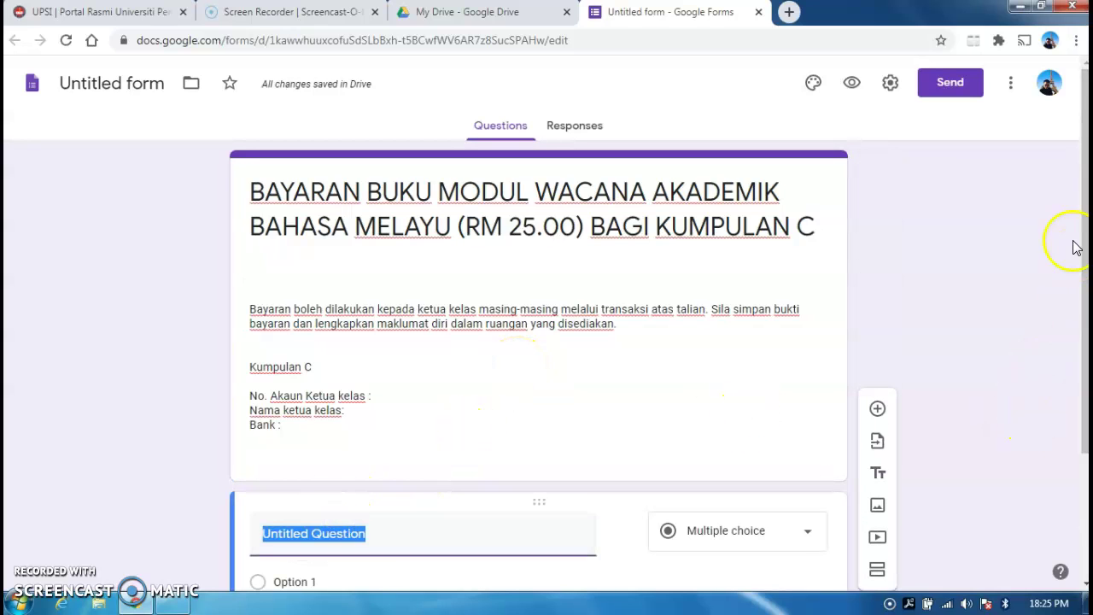
{"action": "left_click_drag", "start_coordinate": [1085, 163], "coordinate": [1085, 248]}
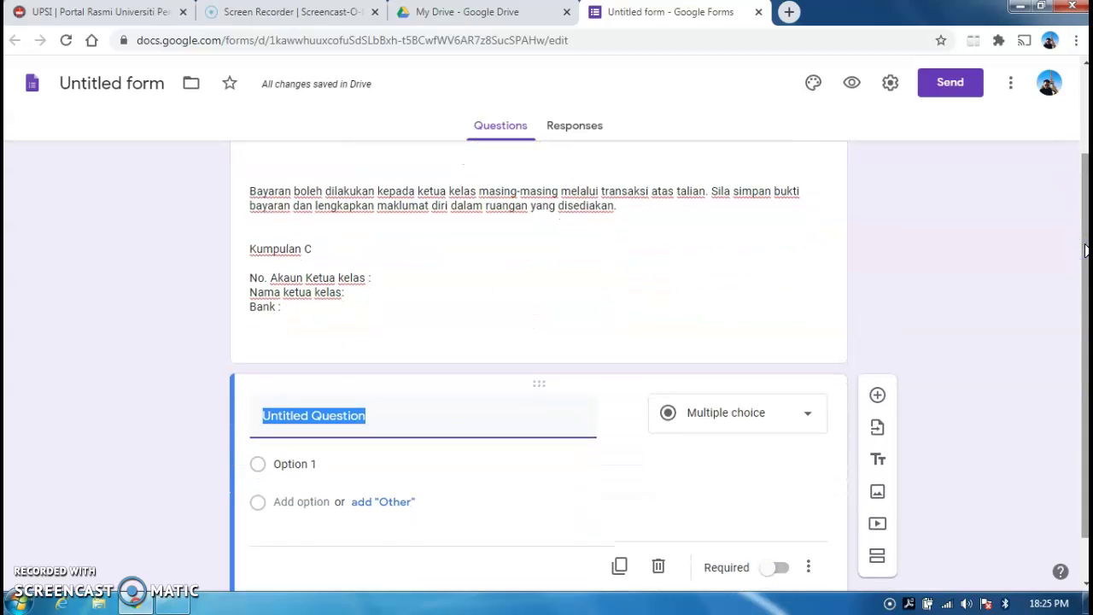
{"action": "left_click_drag", "start_coordinate": [1084, 252], "coordinate": [1083, 301]}
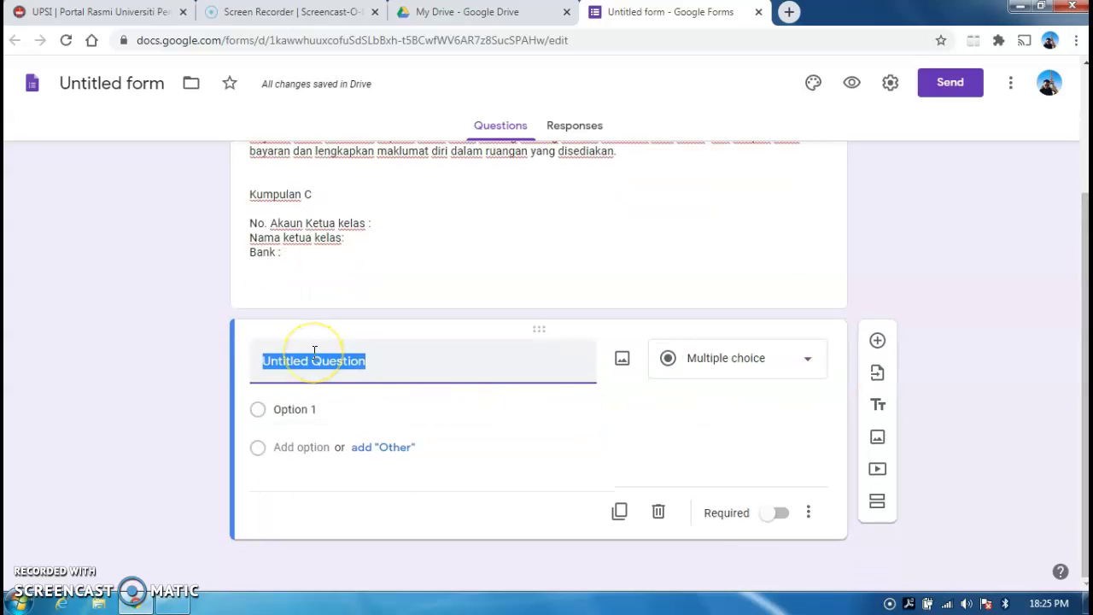
{"action": "type", "text": "Nama Penuh"}
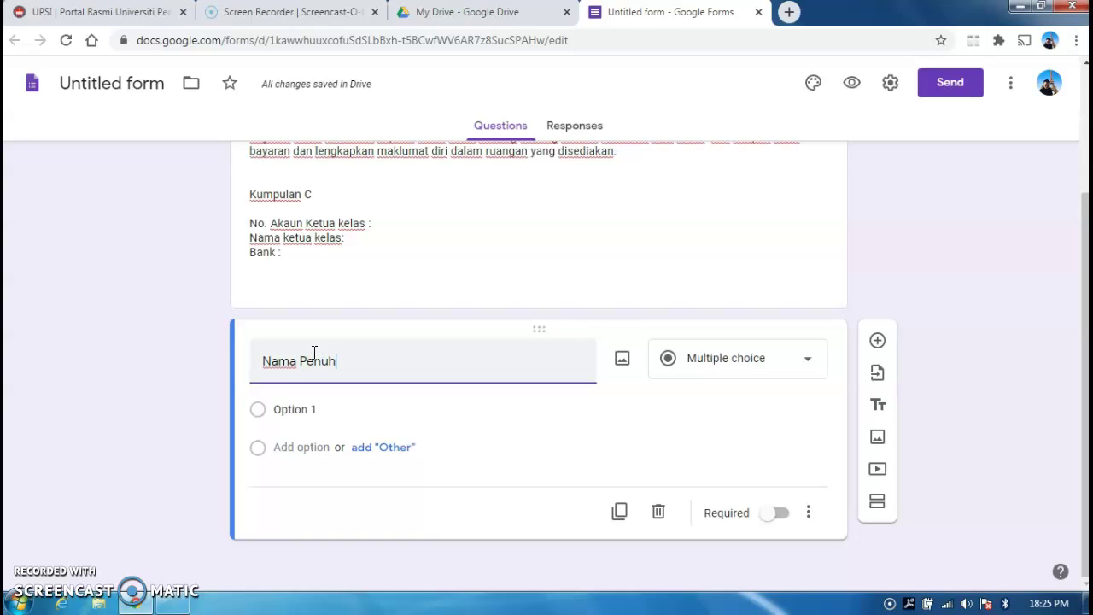
{"action": "left_click", "coordinate": [754, 383]}
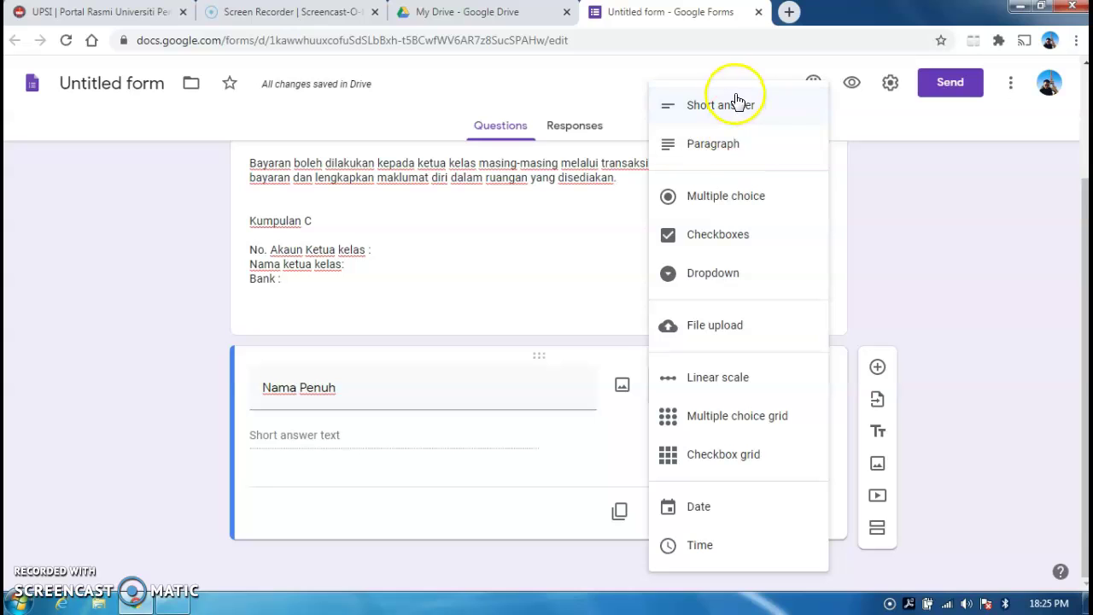
{"action": "left_click", "coordinate": [736, 146]}
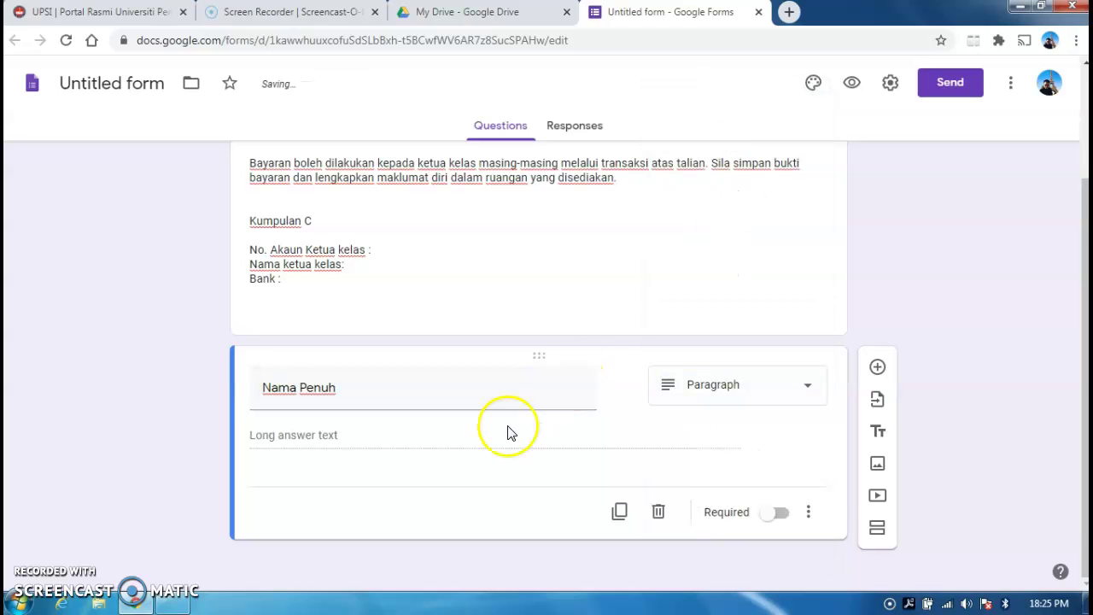
{"action": "left_click", "coordinate": [774, 518]}
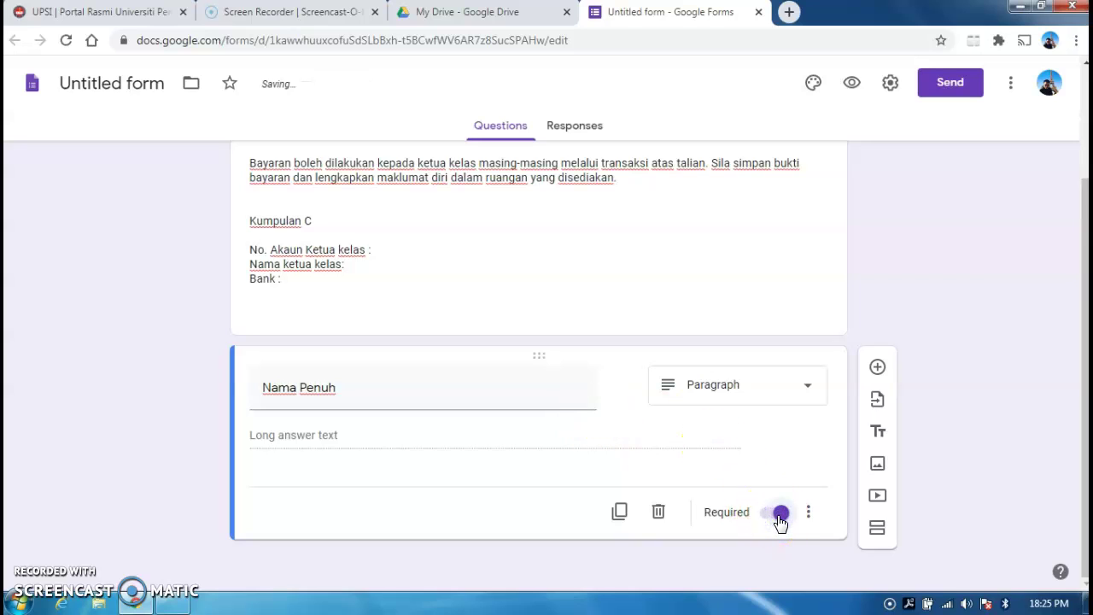
{"action": "left_click", "coordinate": [780, 516]}
{"action": "left_click", "coordinate": [775, 516]}
Add a Short answer question titled "Nombor Rumah" and remove its number response validation.
{"action": "left_click", "coordinate": [878, 368]}
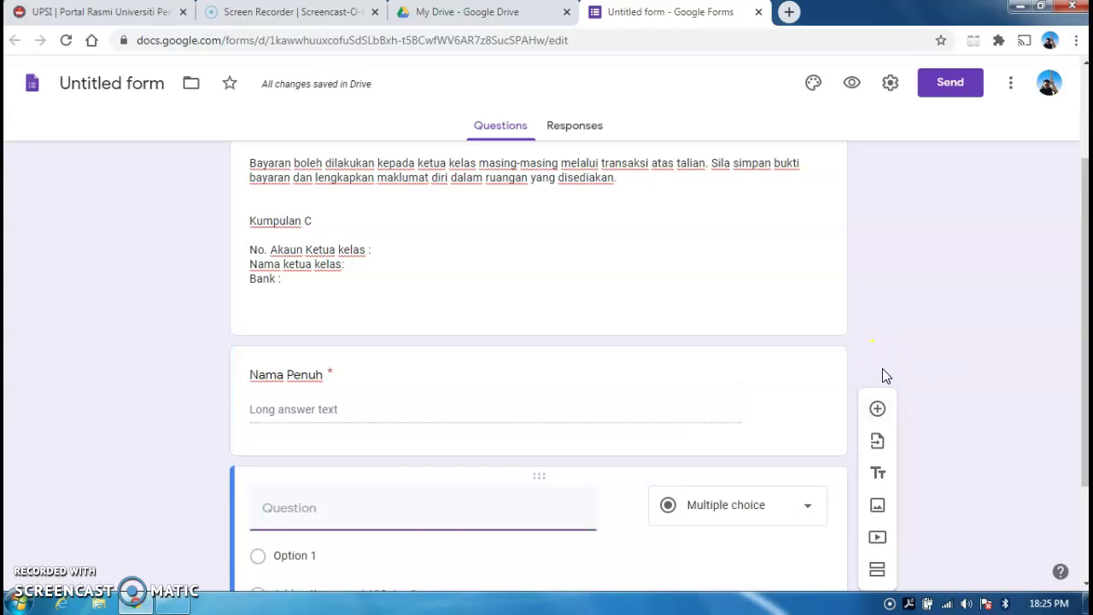
{"action": "type", "text": "No"}
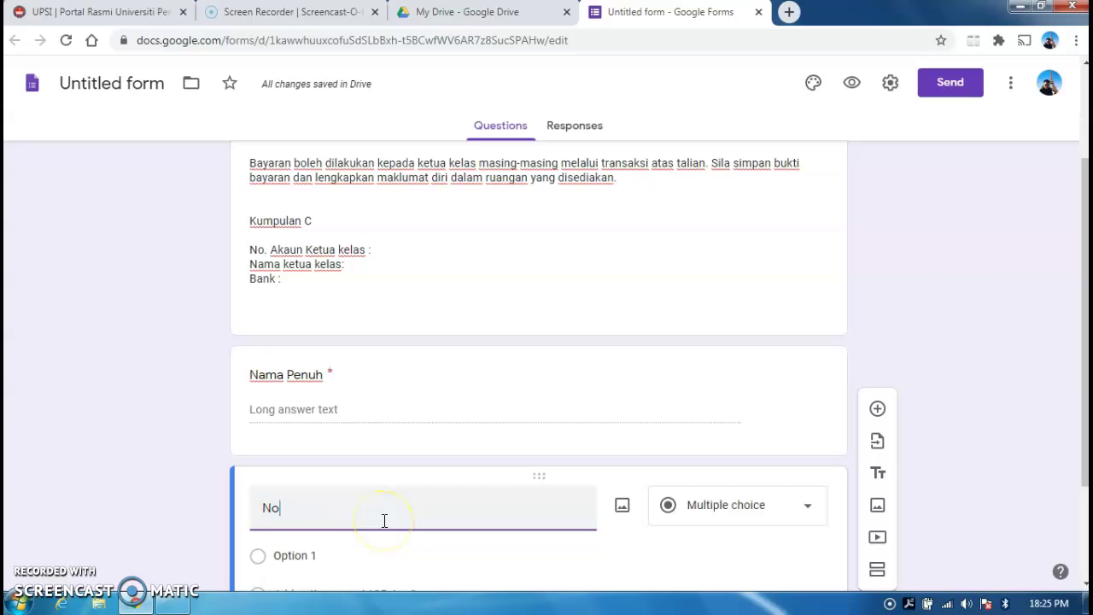
{"action": "type", "text": "mbor r"}
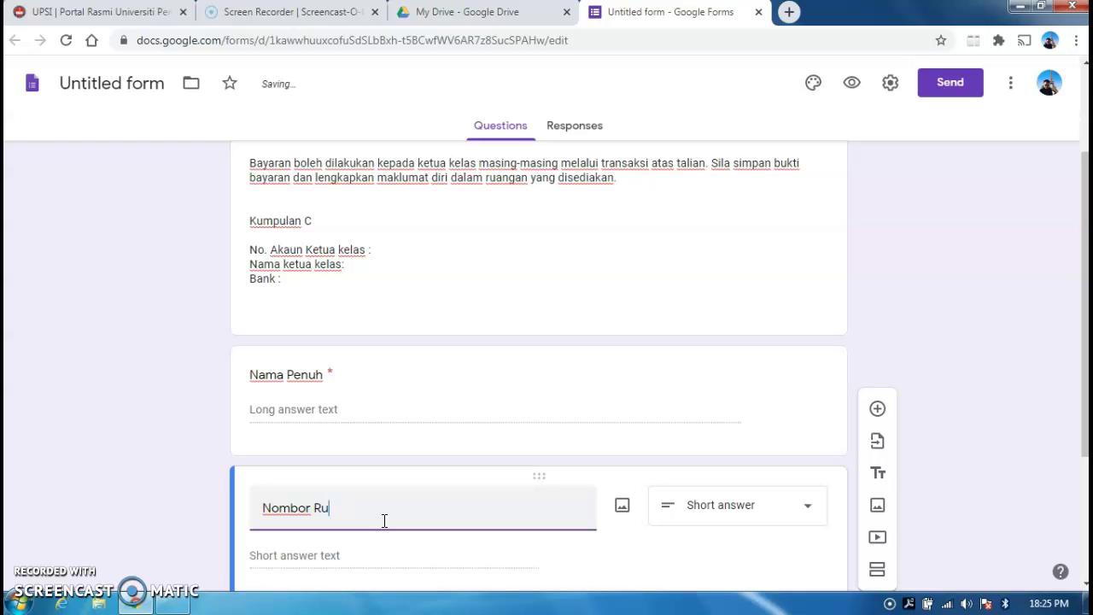
{"action": "left_click", "coordinate": [750, 506]}
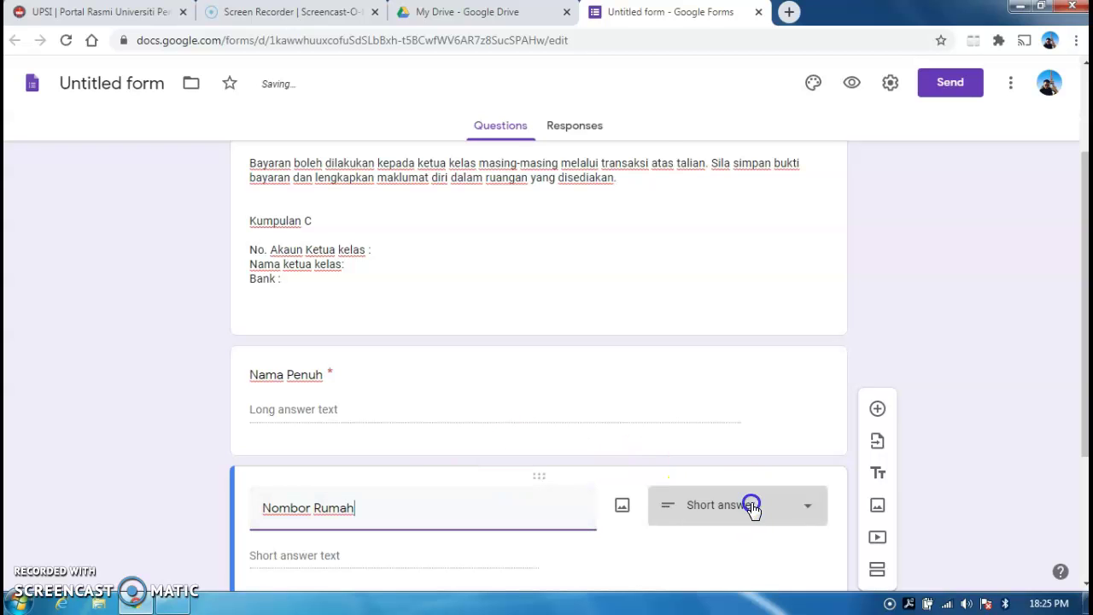
{"action": "left_click", "coordinate": [729, 117]}
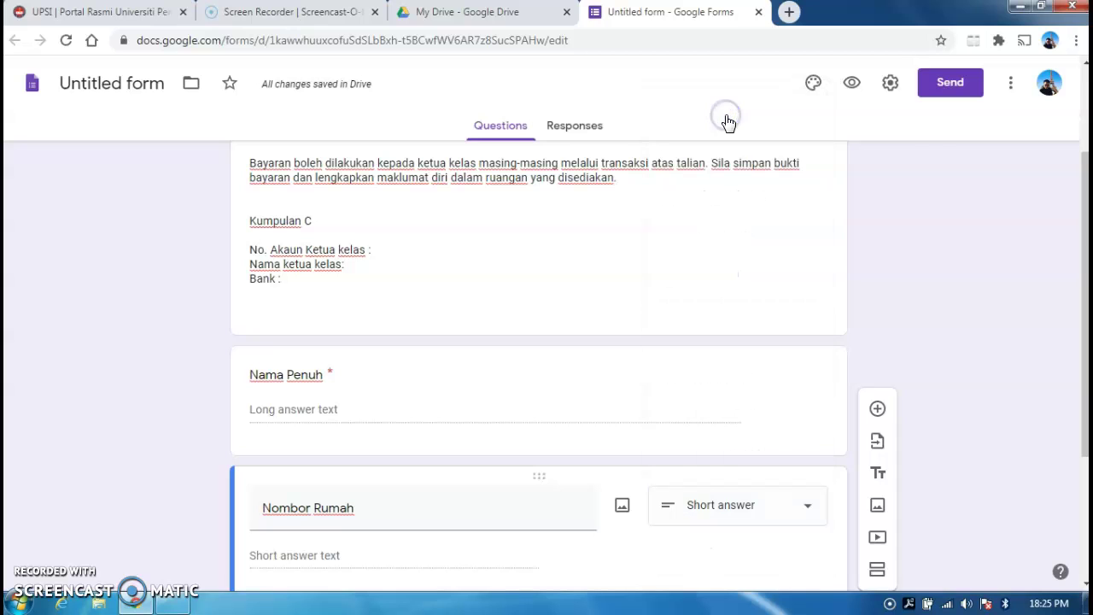
{"action": "left_click_drag", "start_coordinate": [1085, 332], "coordinate": [1084, 428]}
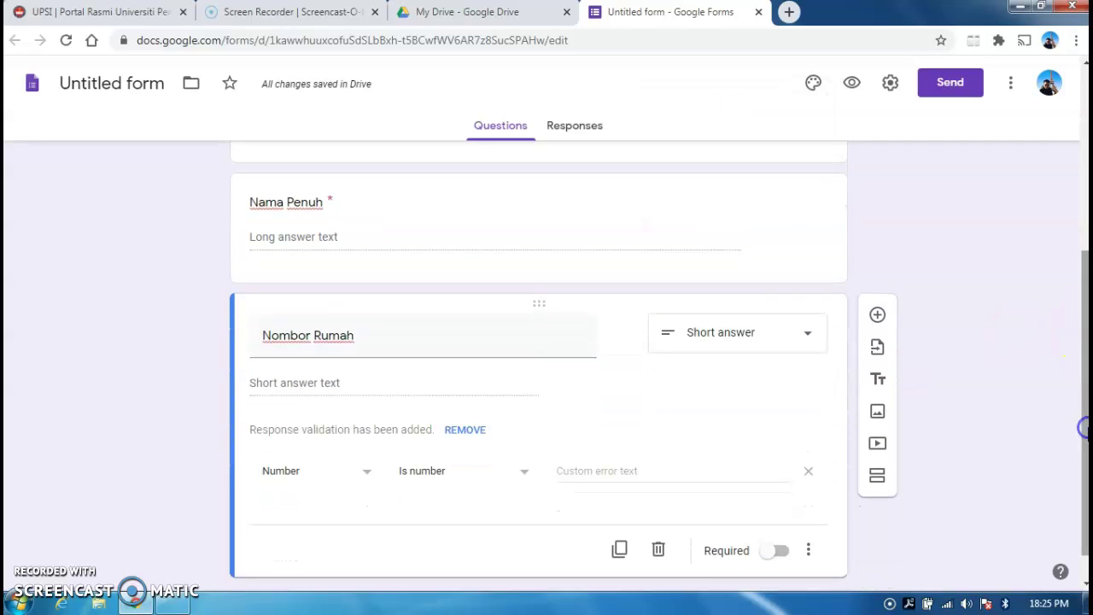
{"action": "left_click", "coordinate": [461, 432]}
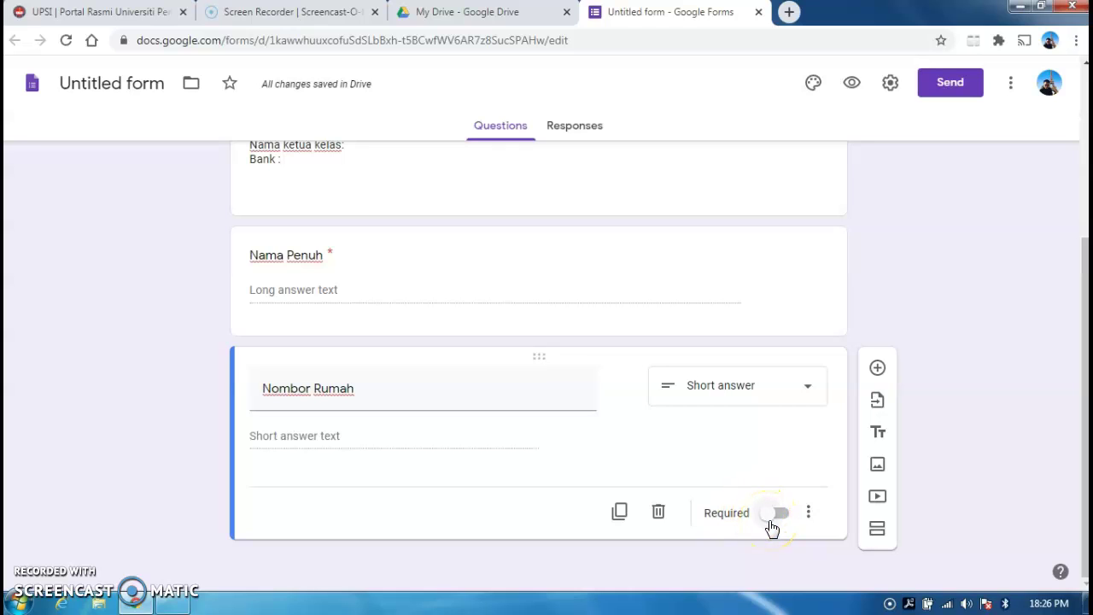
Add a question titled "Alamat Rumah" below "Nombor Rumah", set its type to Paragraph, and make it required.
{"action": "left_click", "coordinate": [879, 373]}
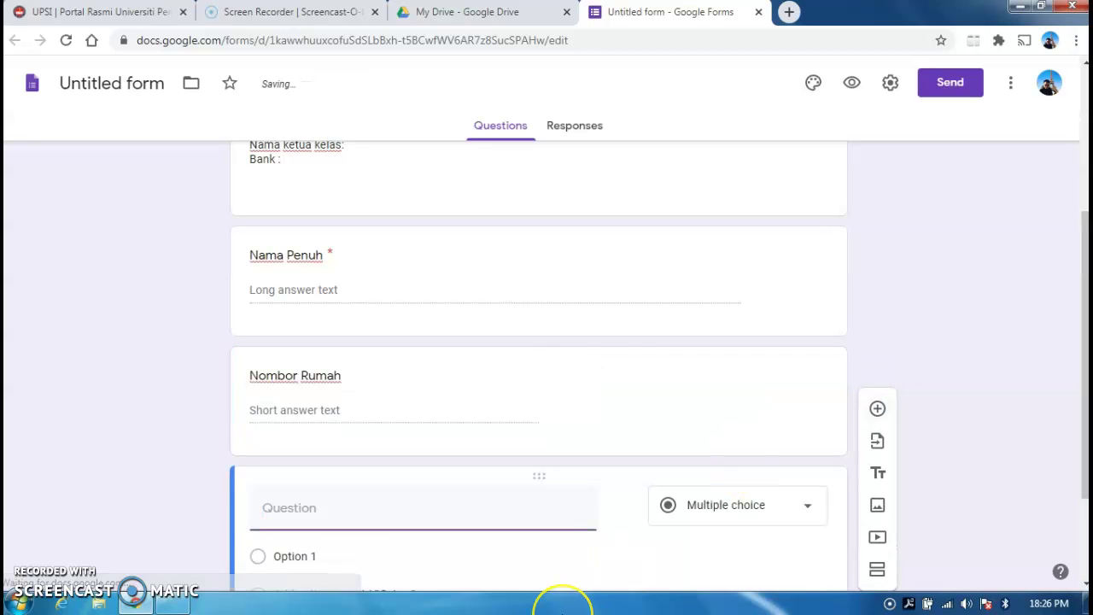
{"action": "type", "text": "Po"}
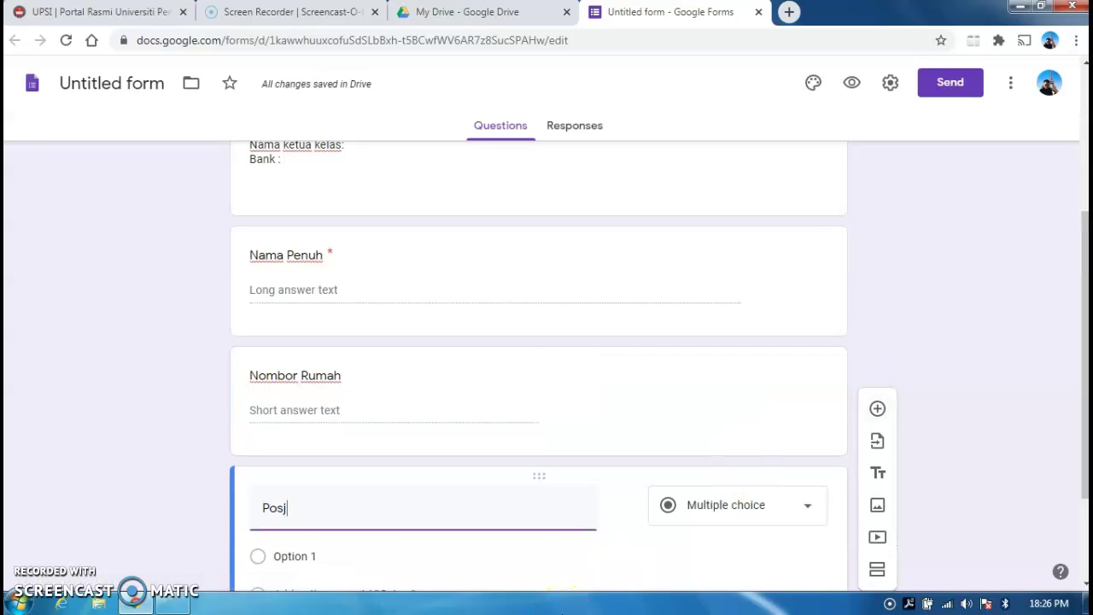
{"action": "type", "text": "skod"}
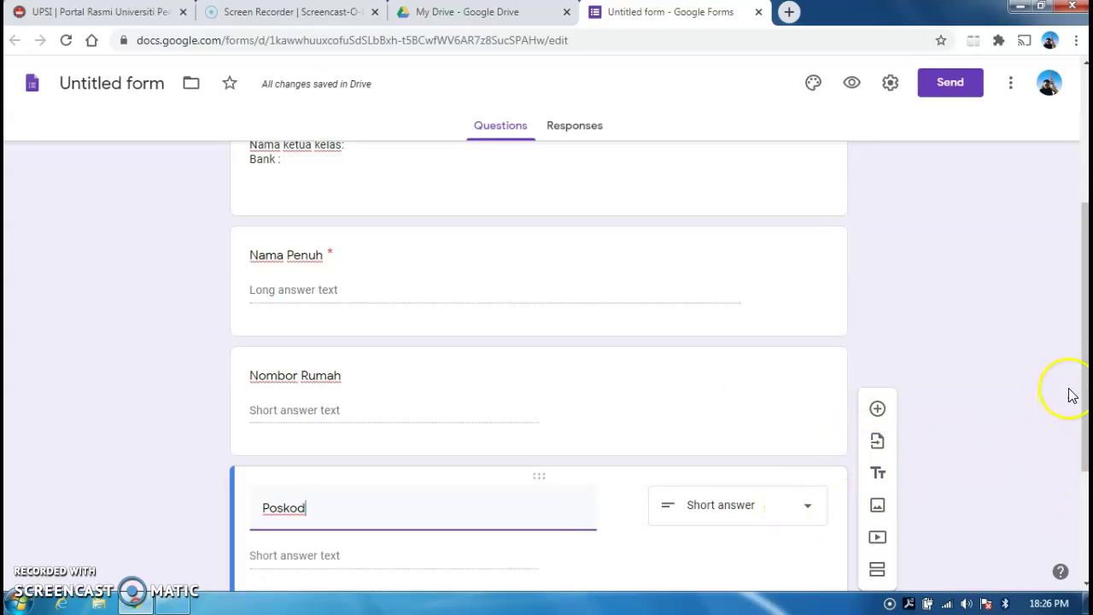
{"action": "left_click_drag", "start_coordinate": [1083, 390], "coordinate": [1083, 432]}
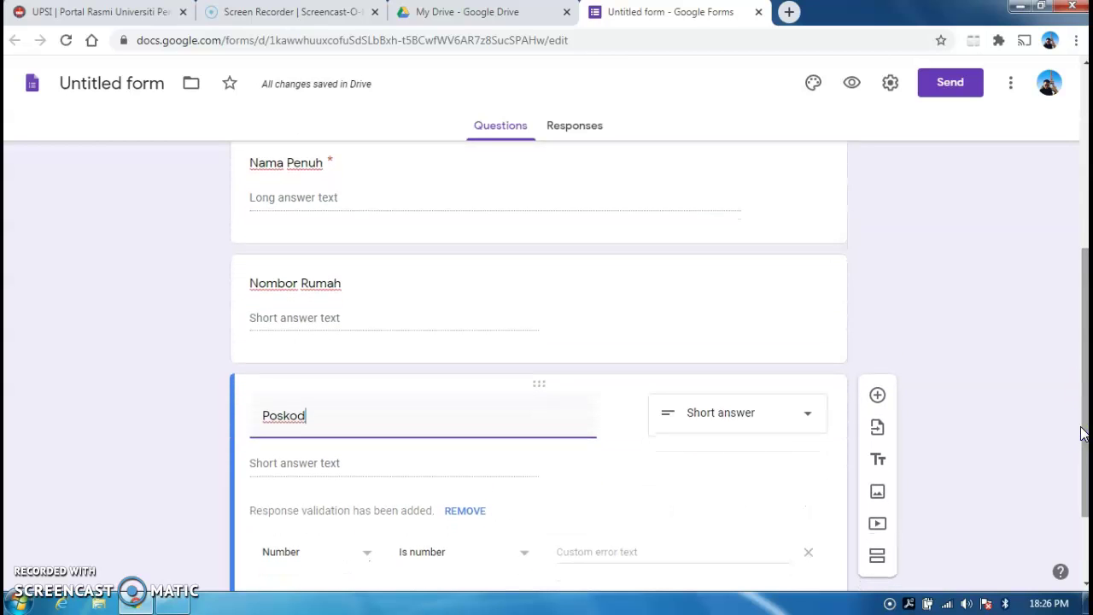
{"action": "left_click", "coordinate": [387, 409]}
{"action": "key", "text": "BackSpace"}
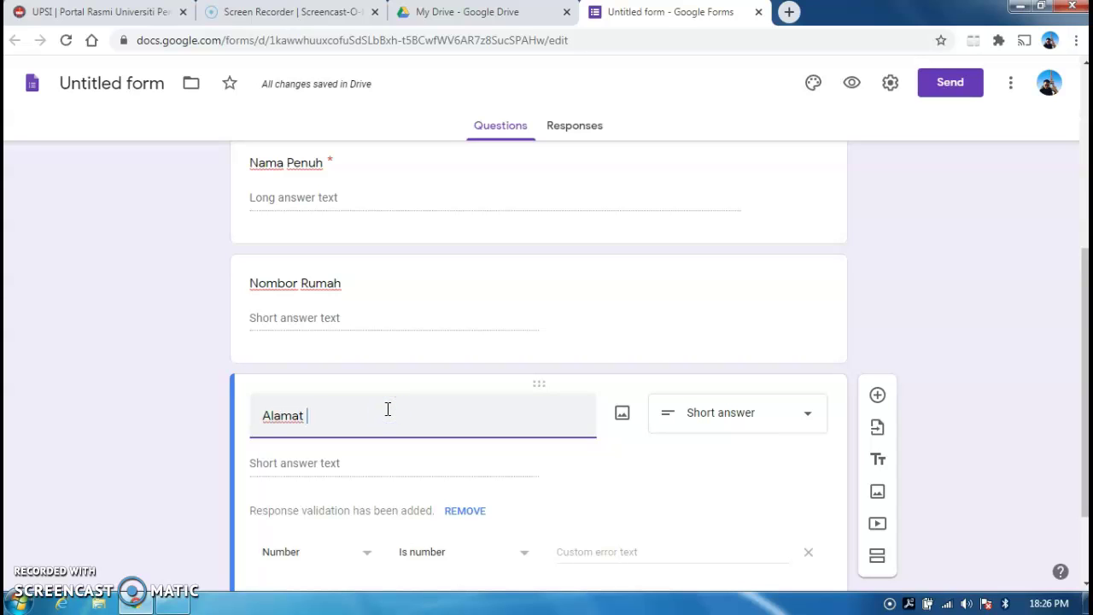
{"action": "left_click", "coordinate": [751, 426]}
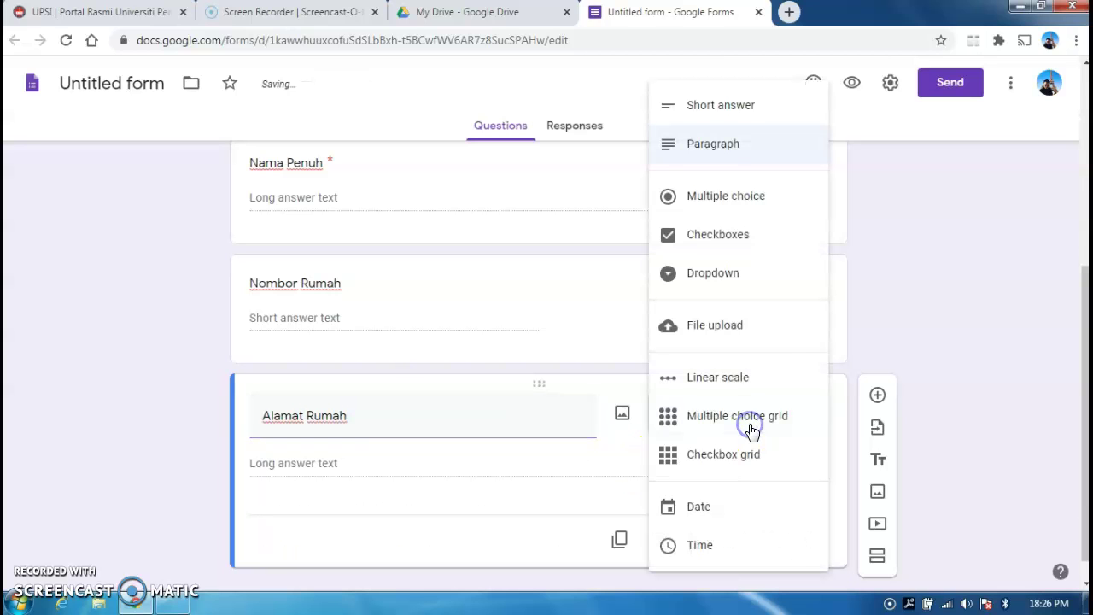
{"action": "left_click", "coordinate": [725, 145]}
{"action": "left_click", "coordinate": [779, 541]}
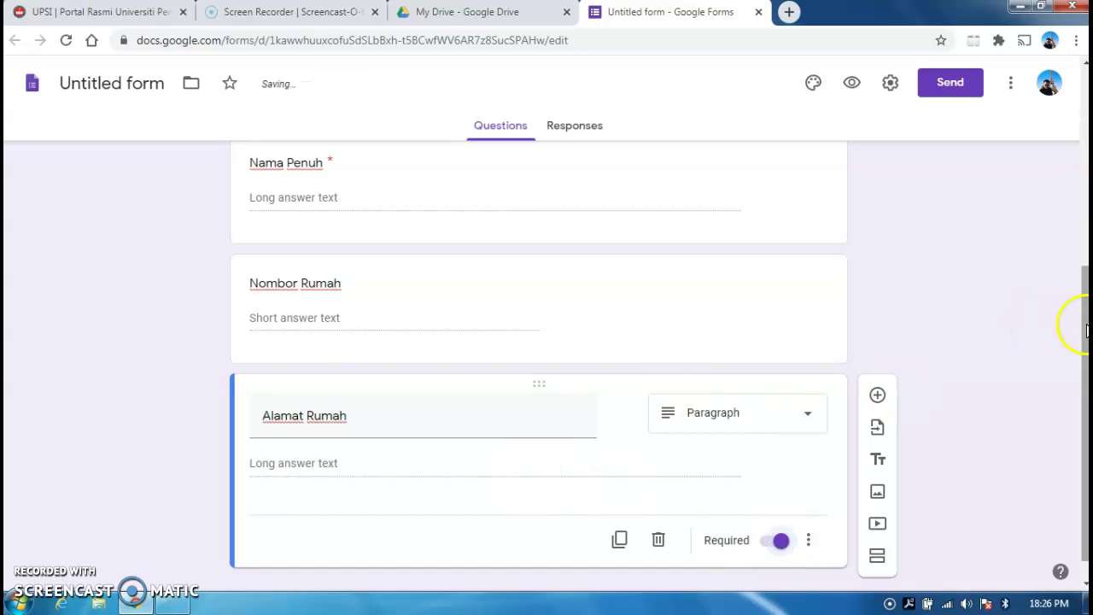
Add a required Short answer question titled "Poskod" below "Alamat Rumah", without number response validation.
{"action": "scroll", "coordinate": [1074, 325], "scroll_direction": "down", "scroll_amount": 1}
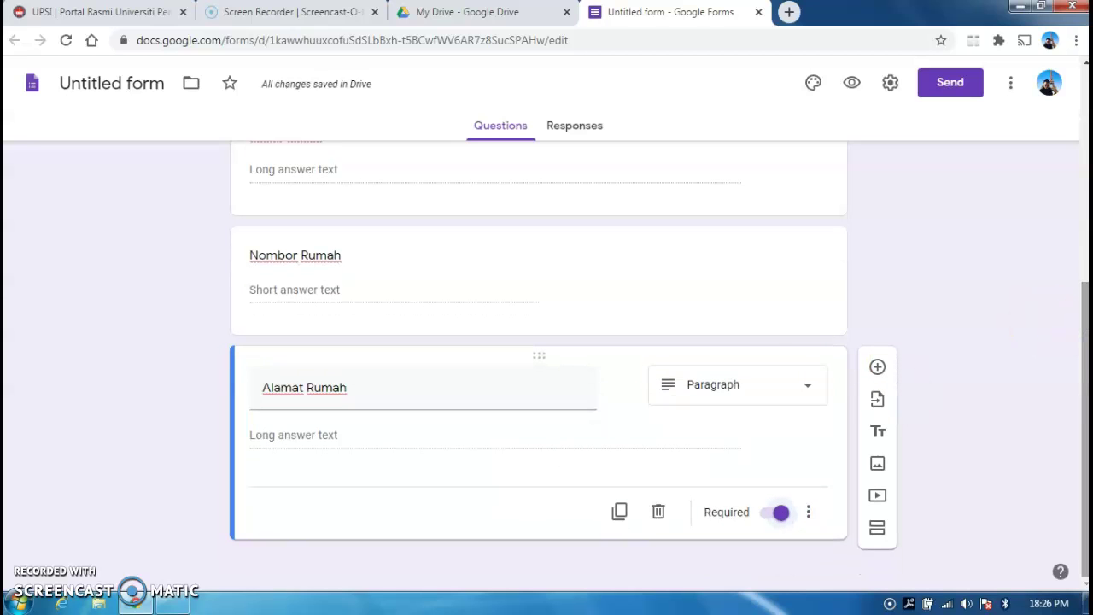
{"action": "left_click", "coordinate": [877, 367]}
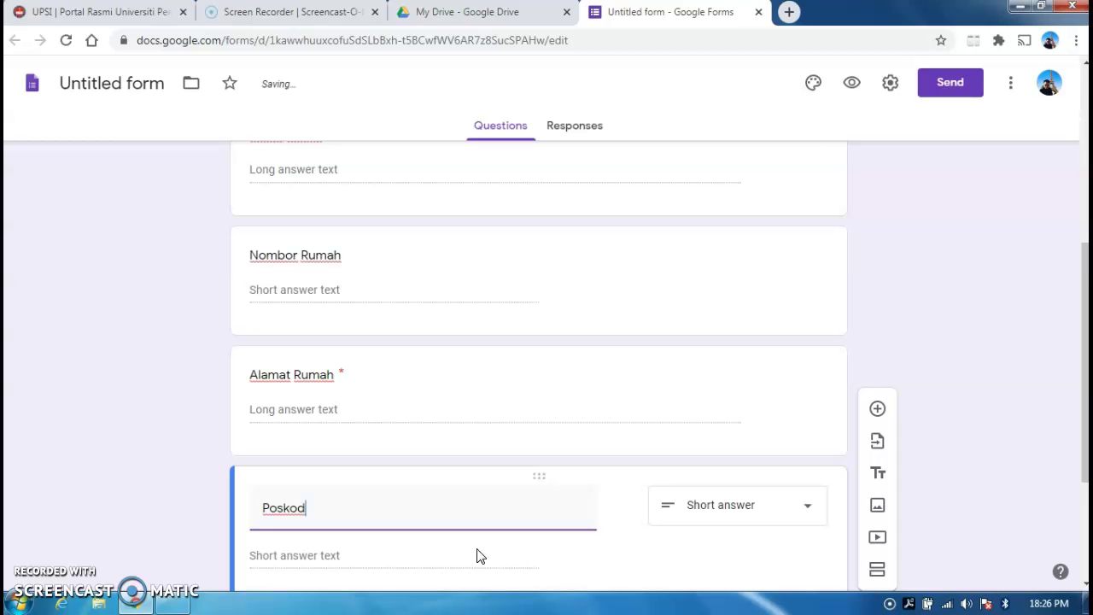
{"action": "left_click", "coordinate": [752, 508]}
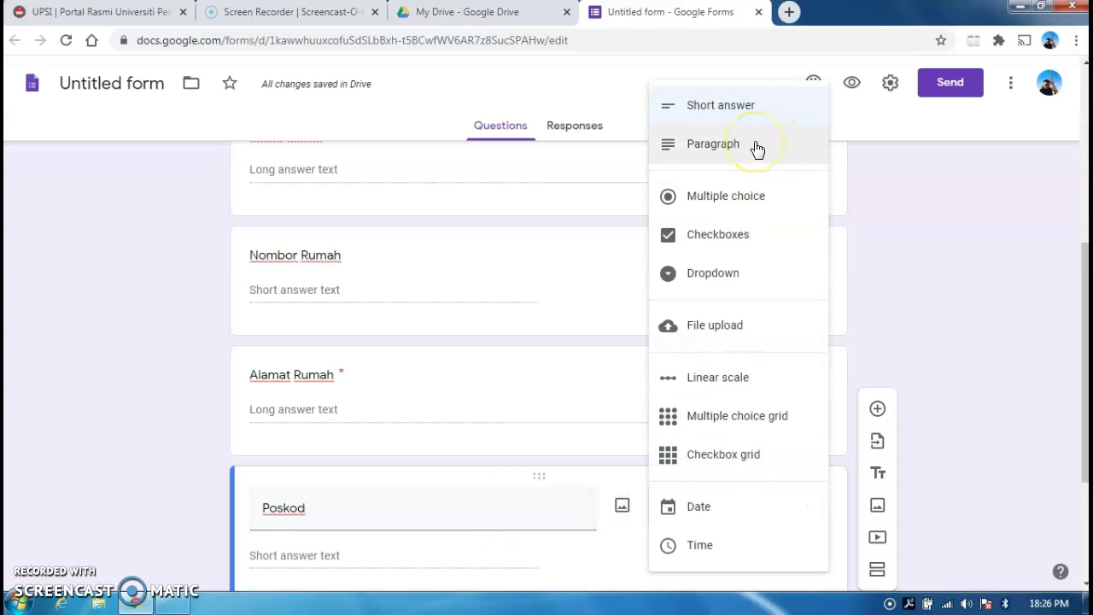
{"action": "left_click", "coordinate": [744, 106]}
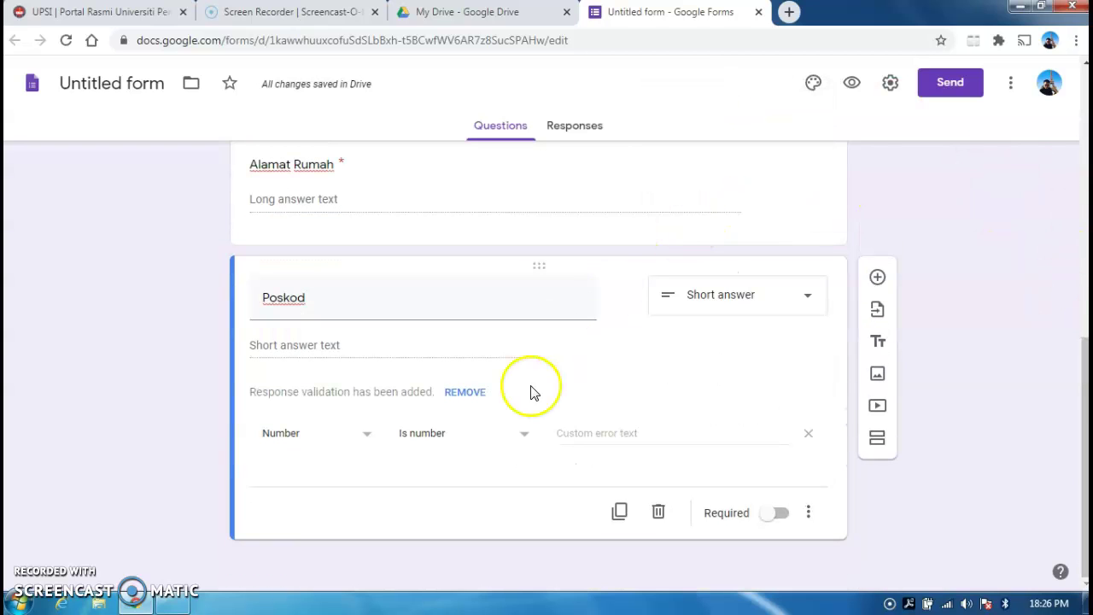
{"action": "left_click", "coordinate": [468, 394]}
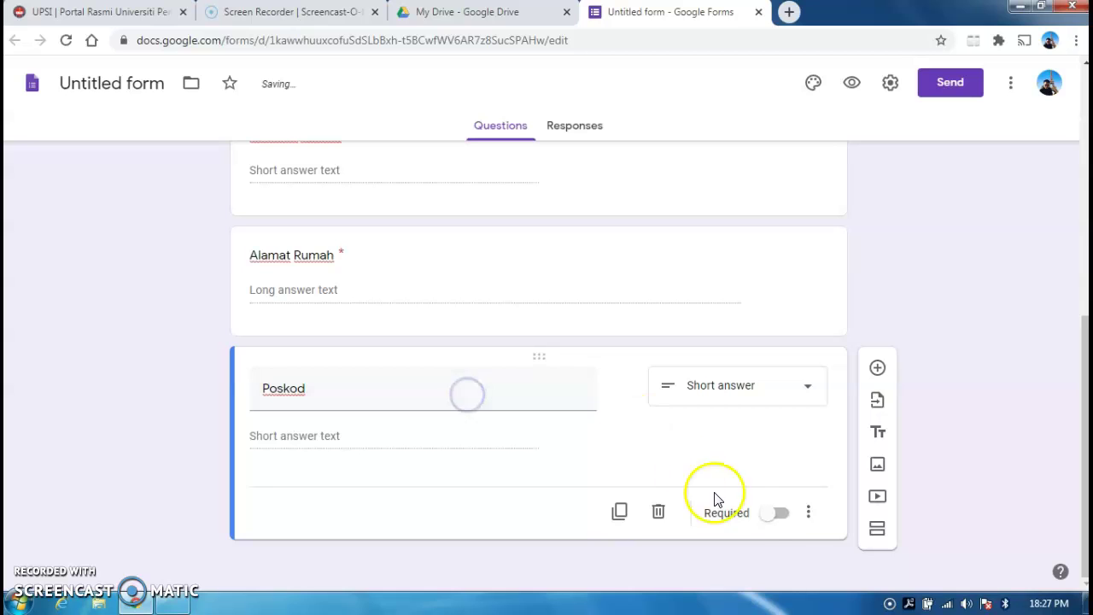
{"action": "left_click", "coordinate": [775, 513]}
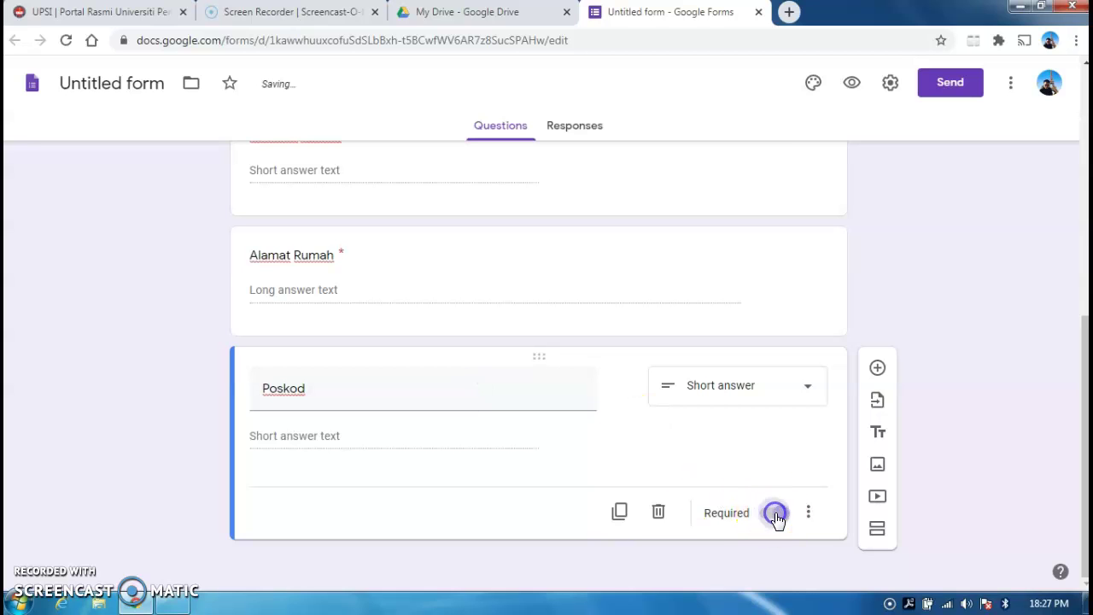
Add a question titled "Negeri" below "Poskod" and set its type to Checkboxes.
{"action": "left_click", "coordinate": [878, 369]}
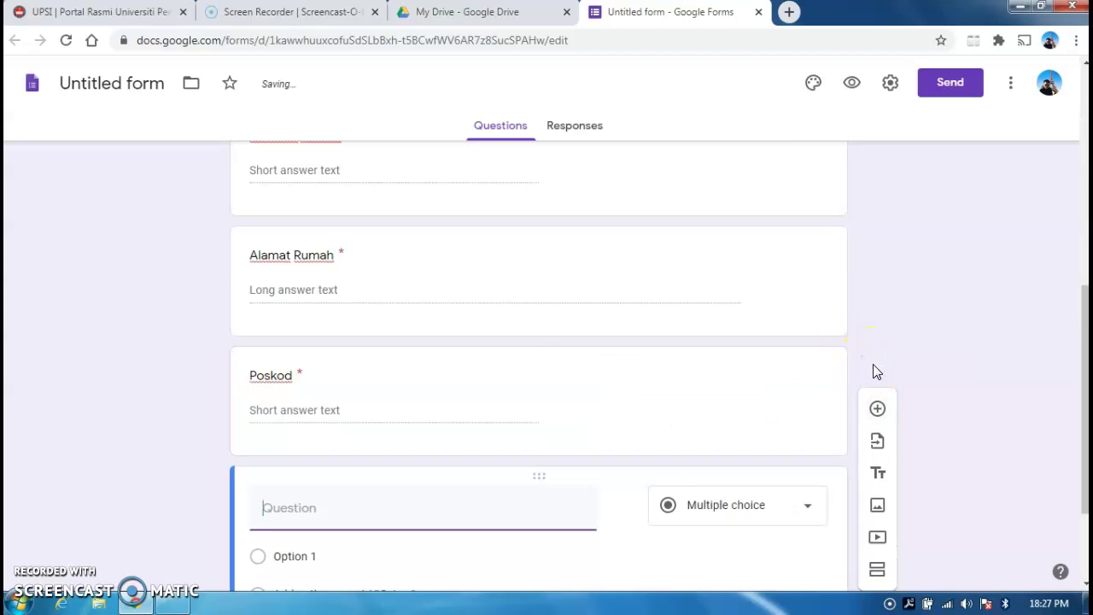
{"action": "left_click", "coordinate": [1083, 387]}
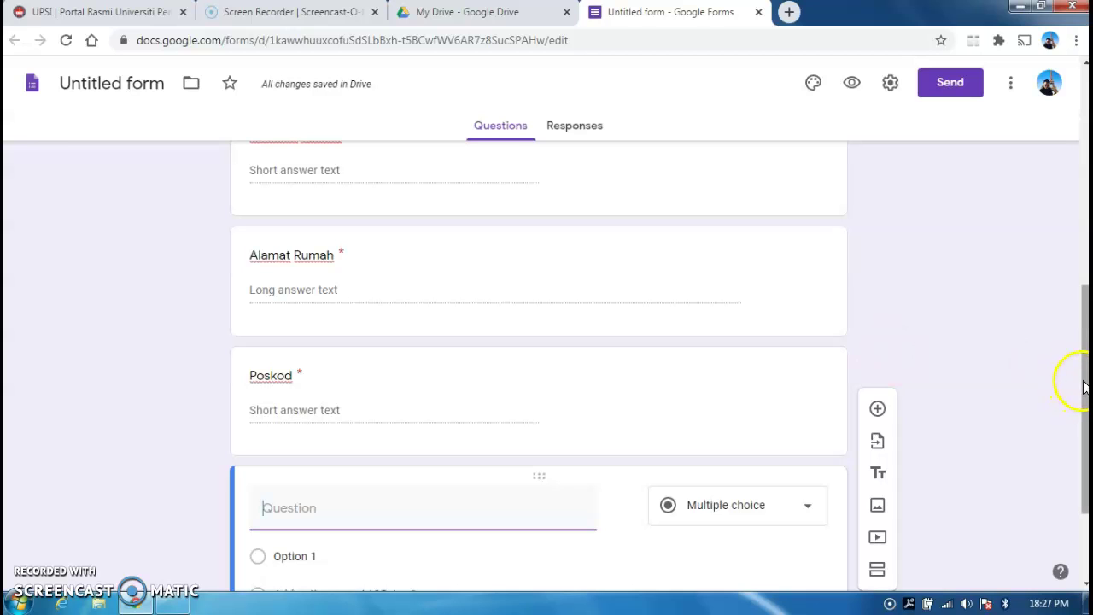
{"action": "left_click_drag", "start_coordinate": [1086, 386], "coordinate": [1086, 459]}
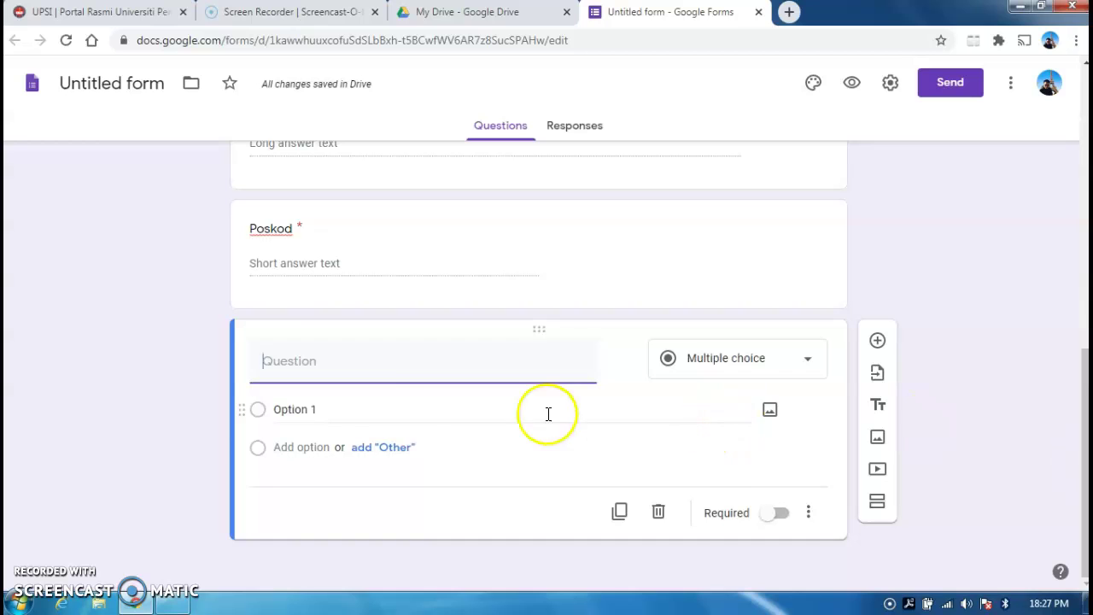
{"action": "type", "text": "Negeri"}
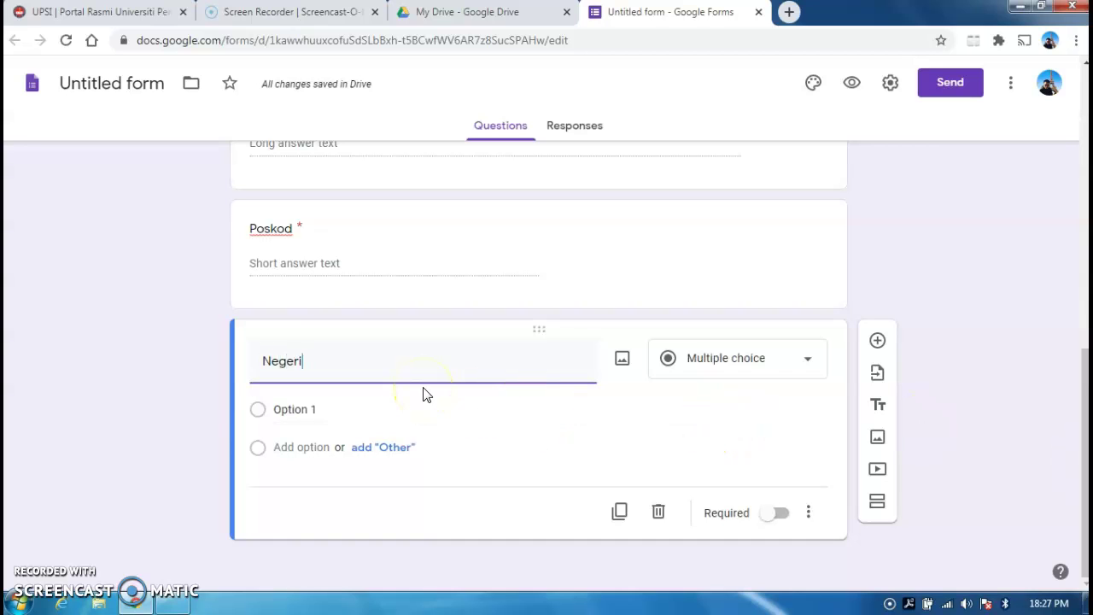
{"action": "left_click", "coordinate": [744, 363]}
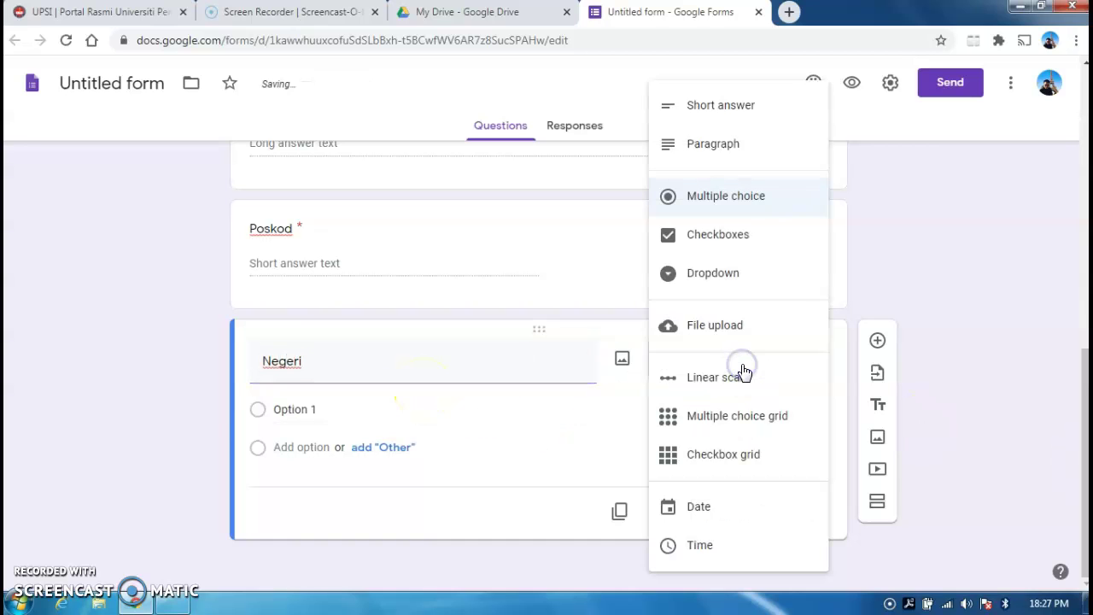
{"action": "left_click", "coordinate": [733, 242]}
Name the first "Negeri" option "Perlis", include an "Other" choice, and add the option "Kedah".
{"action": "left_click", "coordinate": [296, 409]}
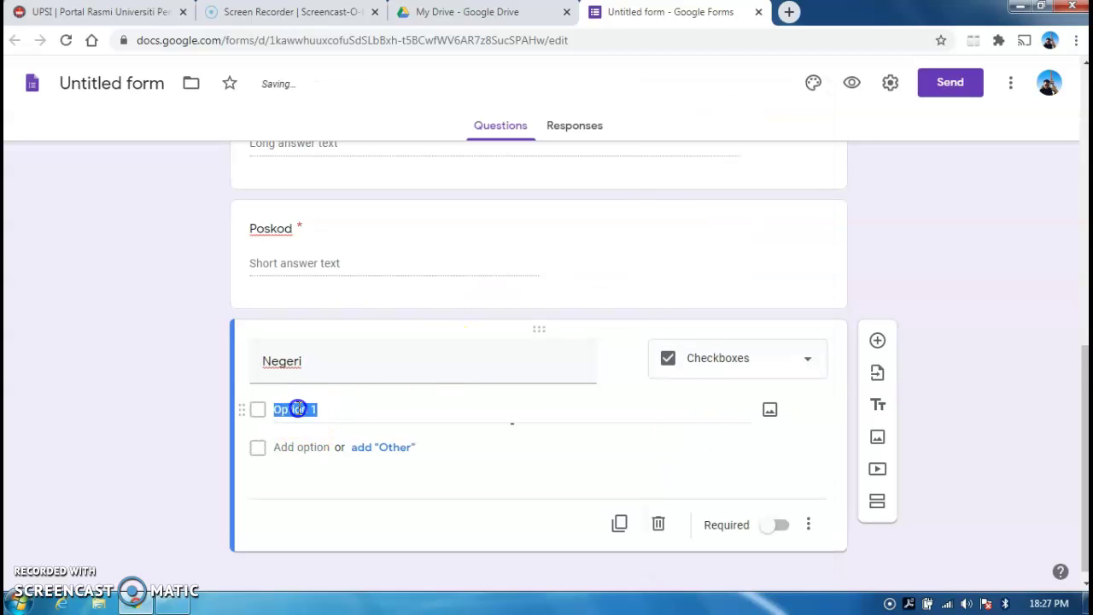
{"action": "type", "text": "Perlis"}
{"action": "left_click", "coordinate": [376, 447]}
{"action": "left_click", "coordinate": [292, 412]}
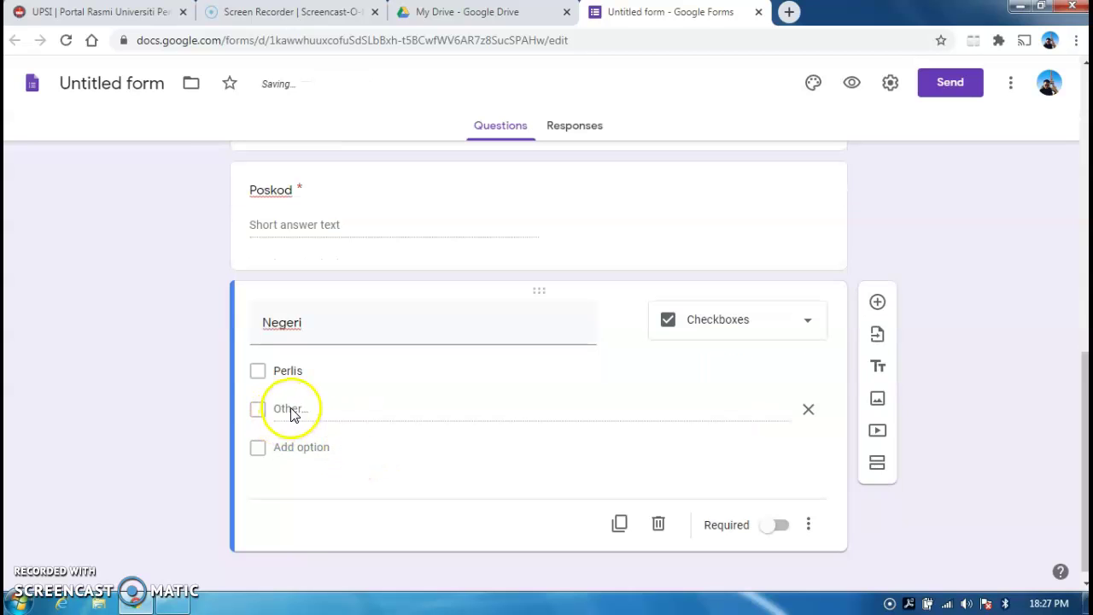
{"action": "left_click", "coordinate": [292, 412]}
{"action": "left_click", "coordinate": [298, 447]}
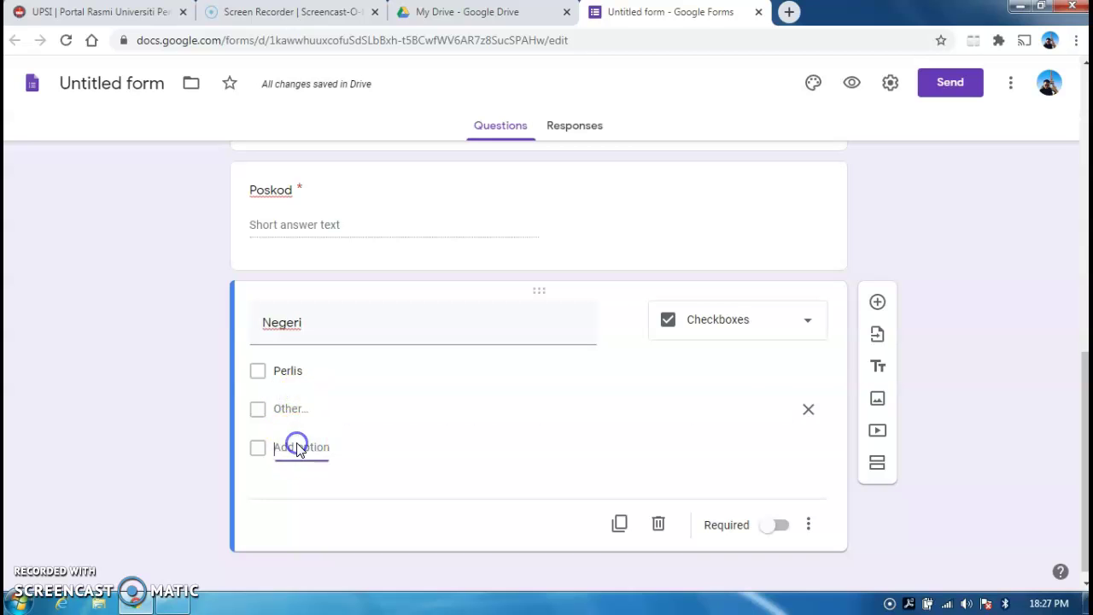
{"action": "type", "text": "Kedah"}
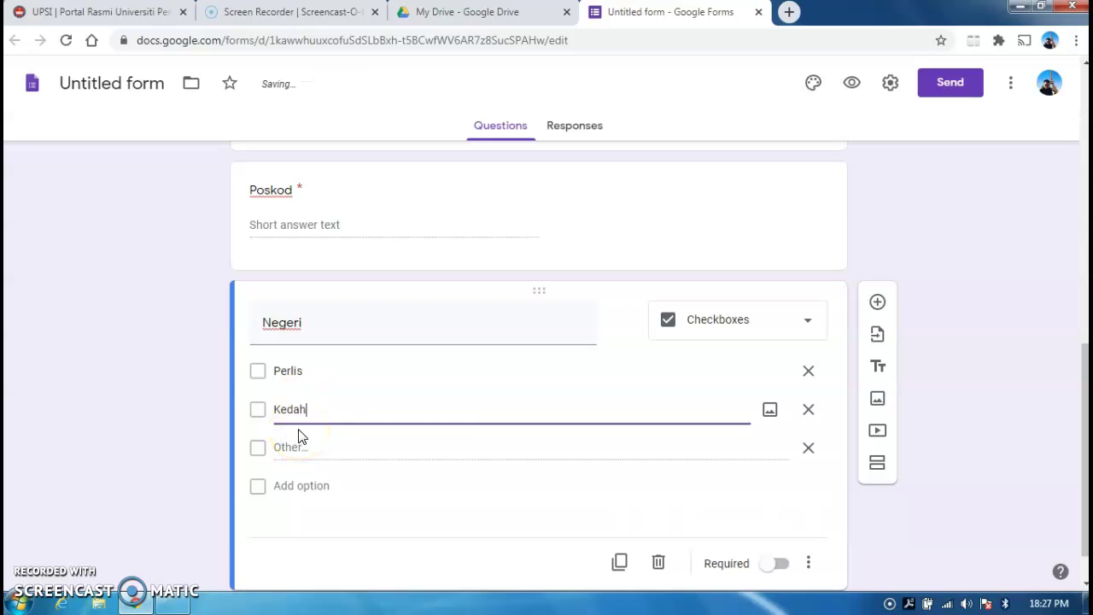
Add the options "Pulau Pinang", "Perak" and "Selangor" after "Kedah" in the "Negeri" question.
{"action": "left_click", "coordinate": [299, 487]}
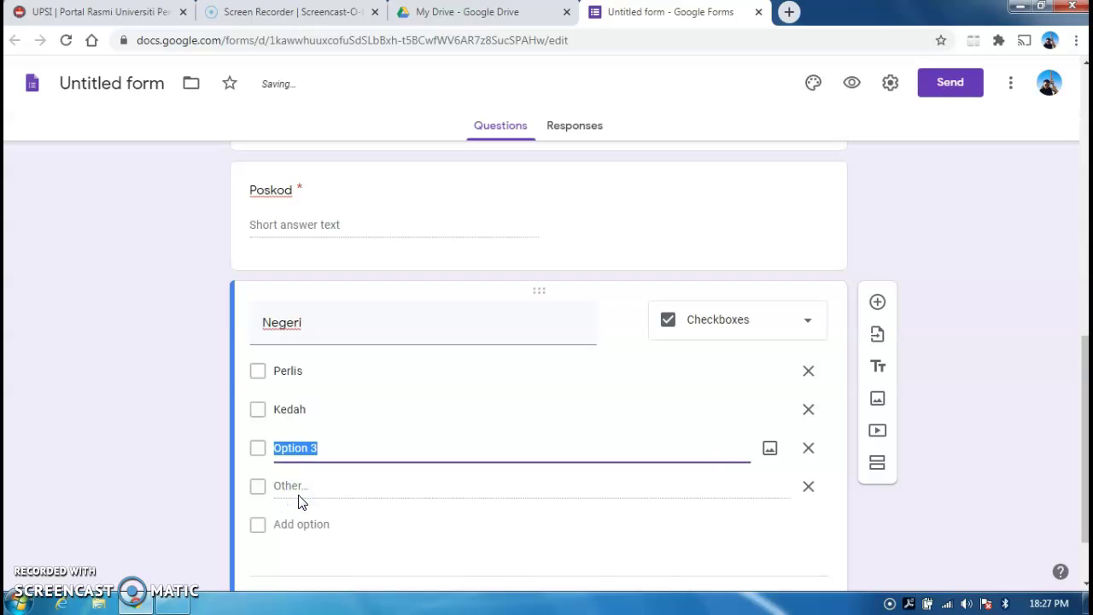
{"action": "type", "text": "Pulau Pinang"}
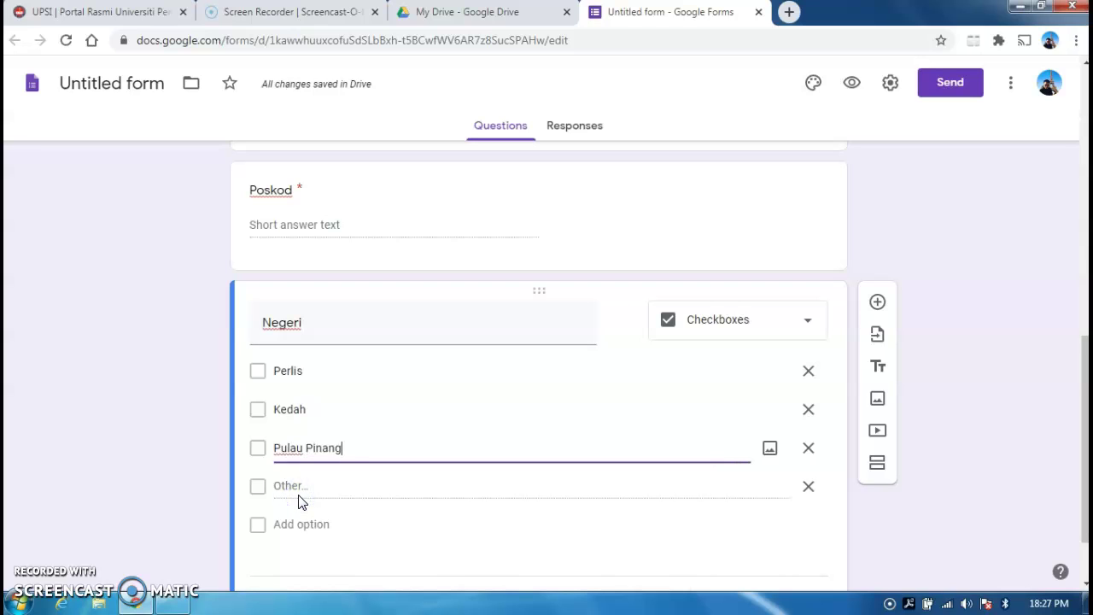
{"action": "left_click", "coordinate": [329, 523]}
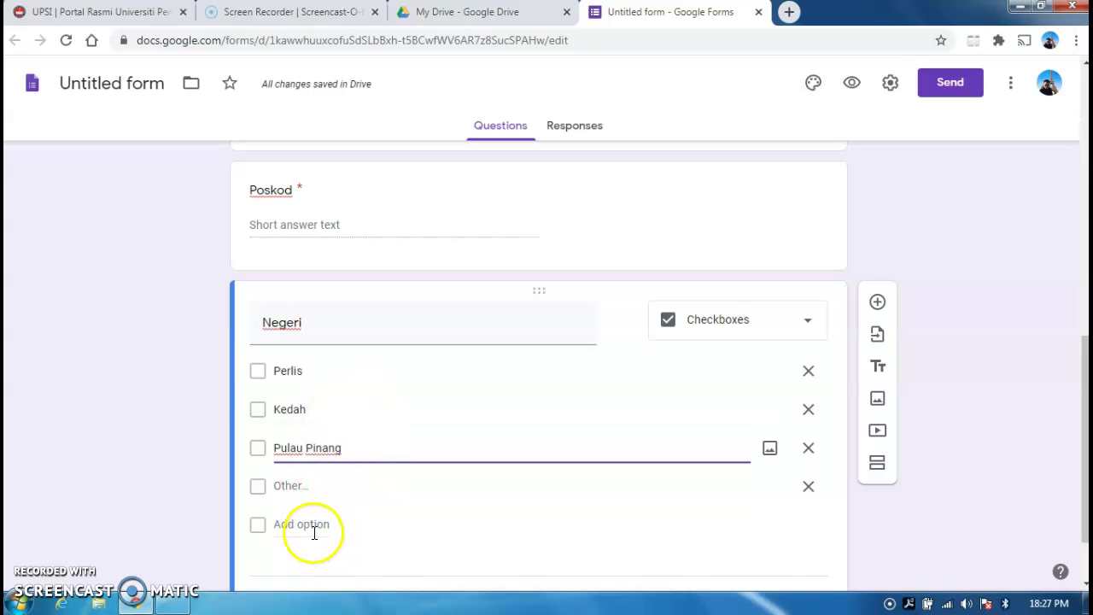
{"action": "left_click", "coordinate": [303, 528]}
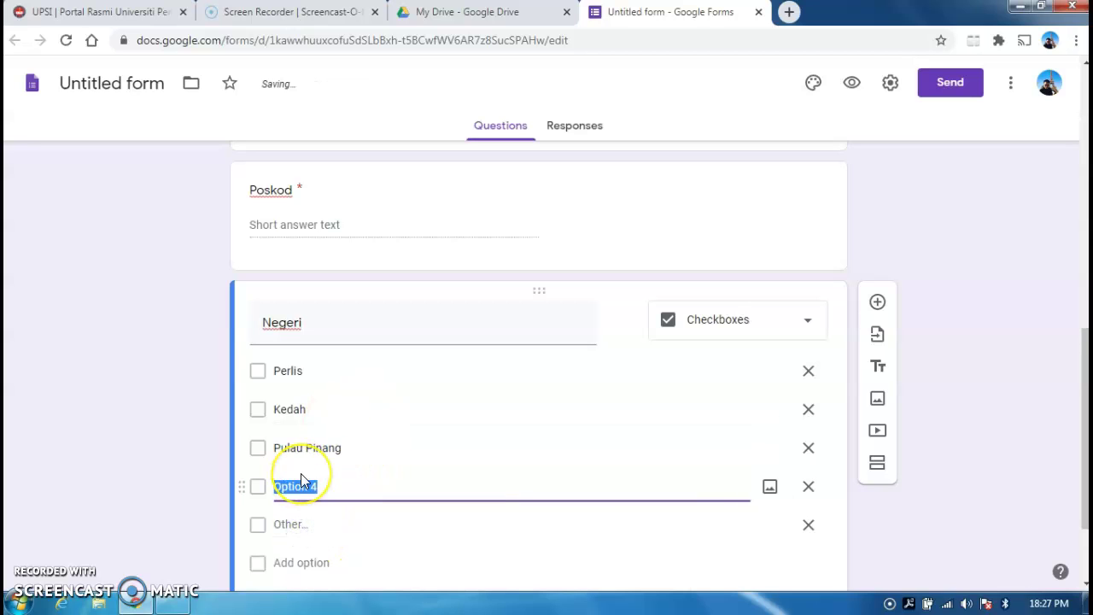
{"action": "type", "text": "Pw"}
{"action": "type", "text": "erak"}
{"action": "left_click", "coordinate": [305, 564]}
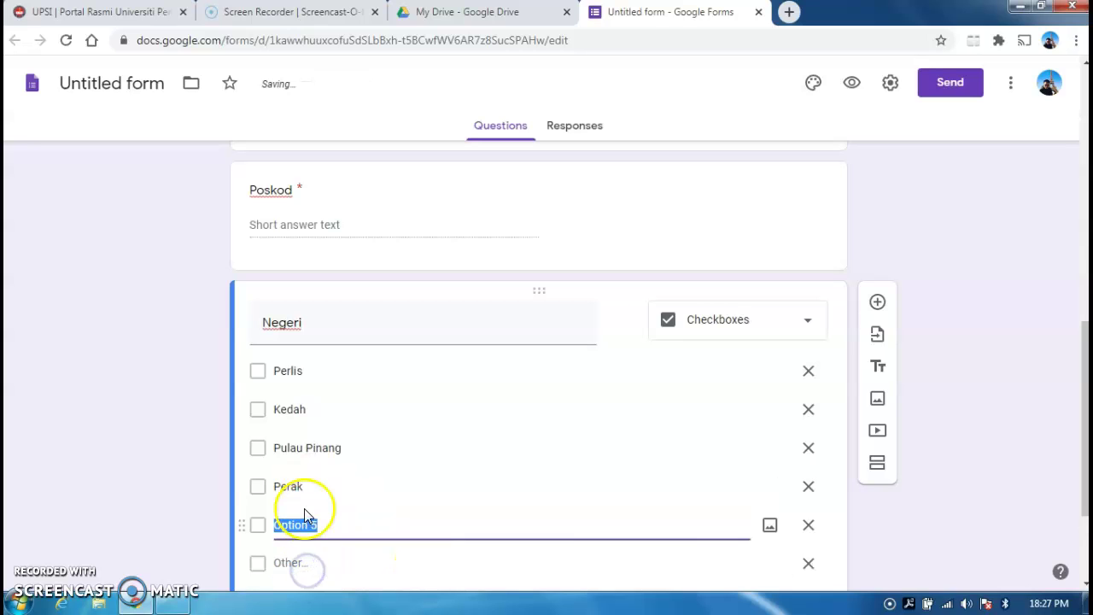
{"action": "type", "text": "Selangor"}
Add four more options after "Selangor", named "Melaka", "Negeri Sembilan", "Johor" and "Pahang".
{"action": "left_click_drag", "start_coordinate": [1083, 372], "coordinate": [1084, 434]}
{"action": "left_click", "coordinate": [310, 438]}
{"action": "left_click", "coordinate": [300, 474]}
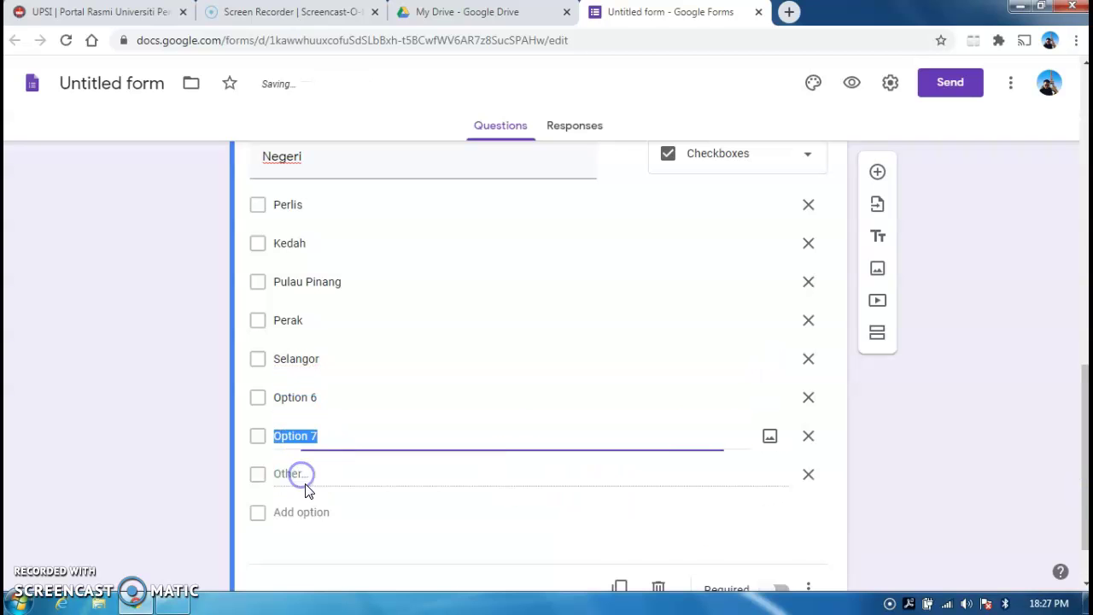
{"action": "left_click", "coordinate": [293, 512]}
{"action": "left_click", "coordinate": [288, 551]}
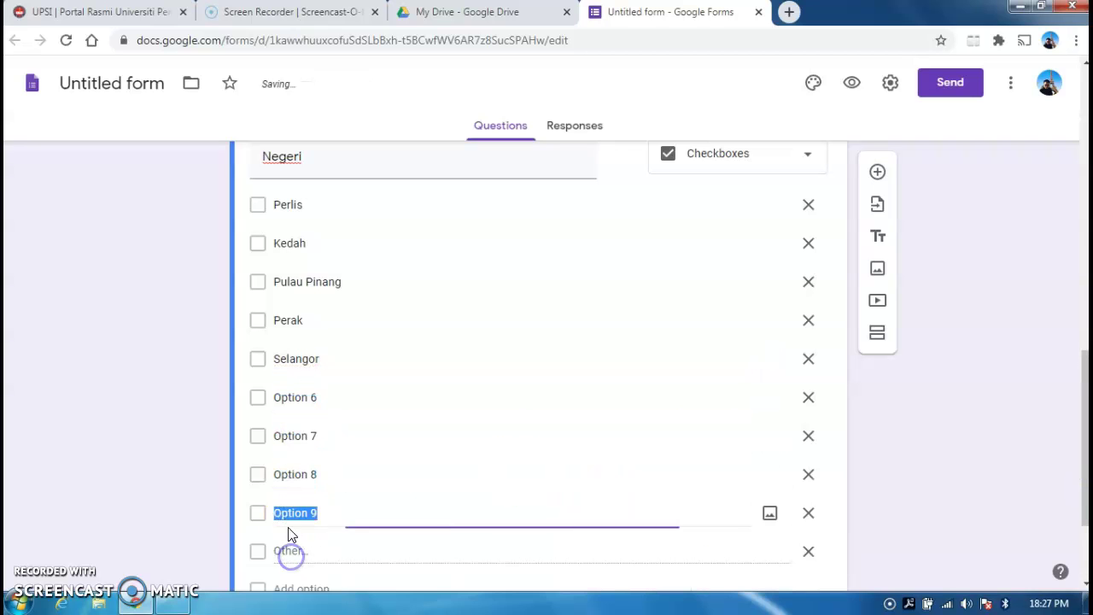
{"action": "left_click", "coordinate": [293, 396]}
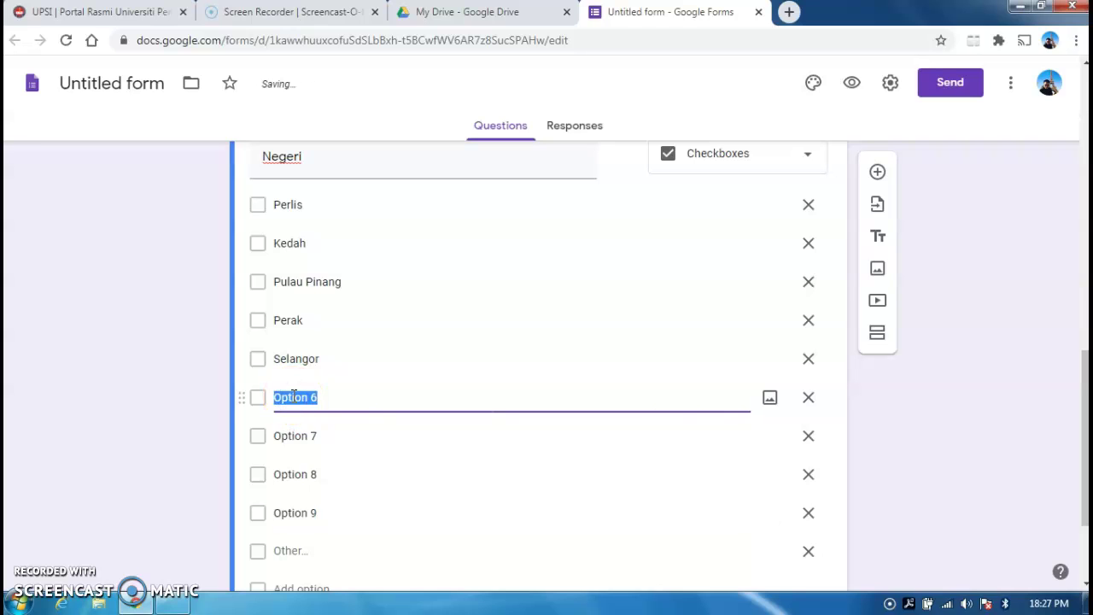
{"action": "type", "text": "Melaka"}
{"action": "left_click", "coordinate": [308, 434]}
{"action": "type", "text": "Negeri Sembilan"}
{"action": "left_click", "coordinate": [305, 477]}
{"action": "type", "text": "Johor"}
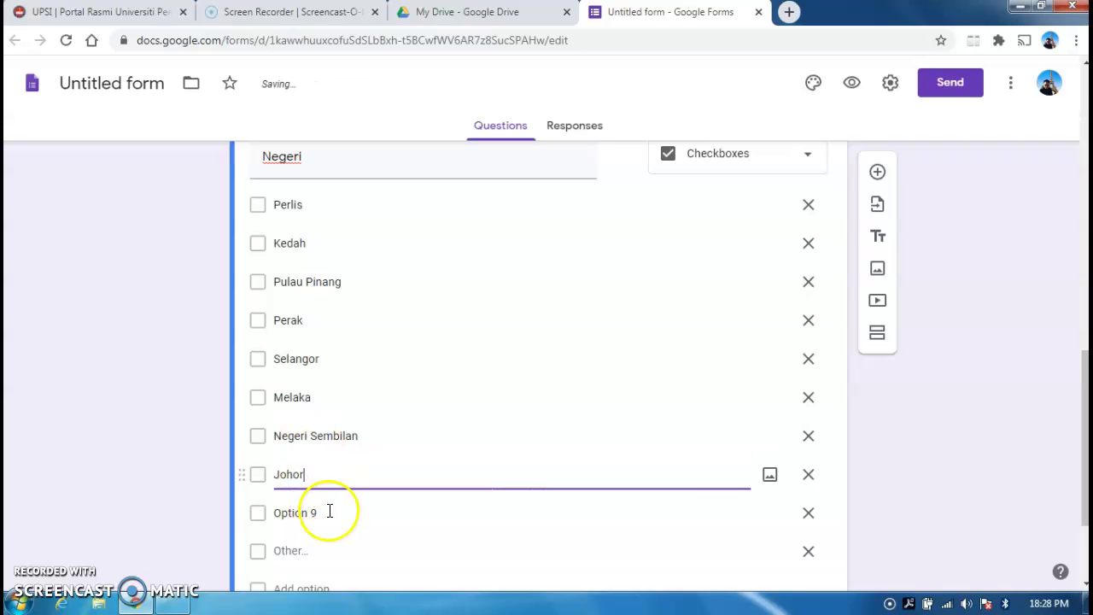
{"action": "left_click", "coordinate": [304, 515]}
{"action": "type", "text": "Pahang"}
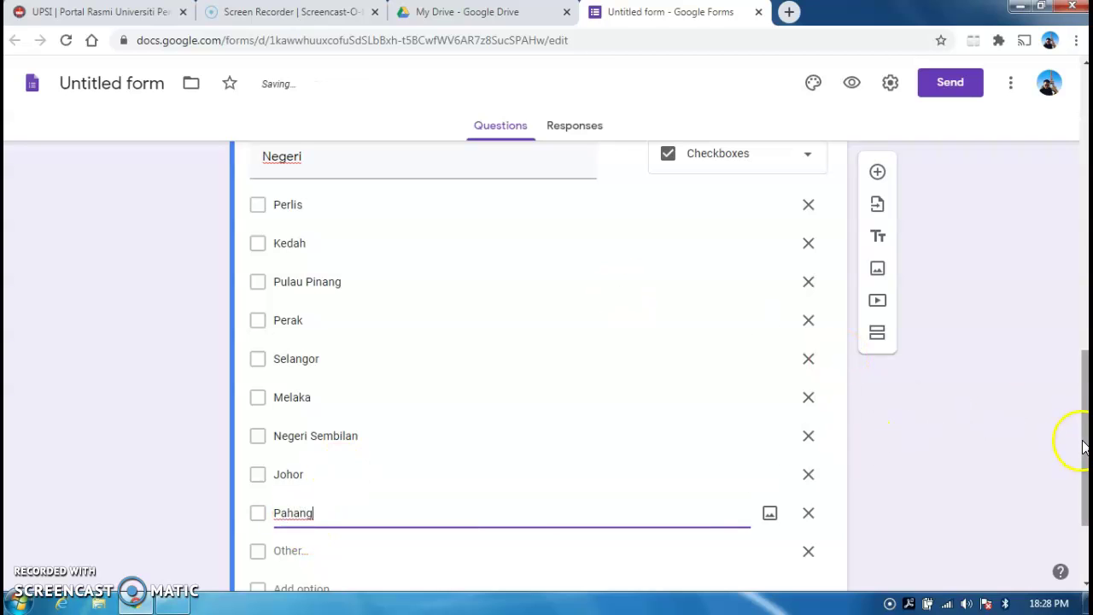
Add four more options after "Pahang", named "Terengganu", "Kelantan", "Sarawak" and "Sabah".
{"action": "scroll", "coordinate": [1074, 440], "scroll_direction": "down", "scroll_amount": 2}
{"action": "left_click", "coordinate": [342, 436]}
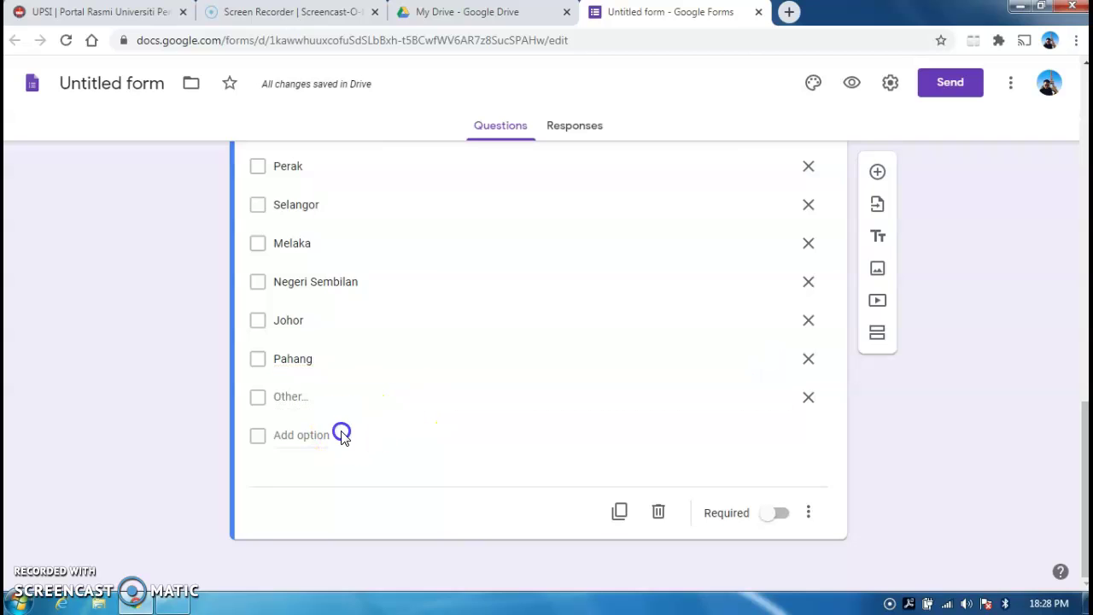
{"action": "left_click", "coordinate": [324, 434]}
{"action": "left_click", "coordinate": [305, 472]}
{"action": "left_click", "coordinate": [296, 513]}
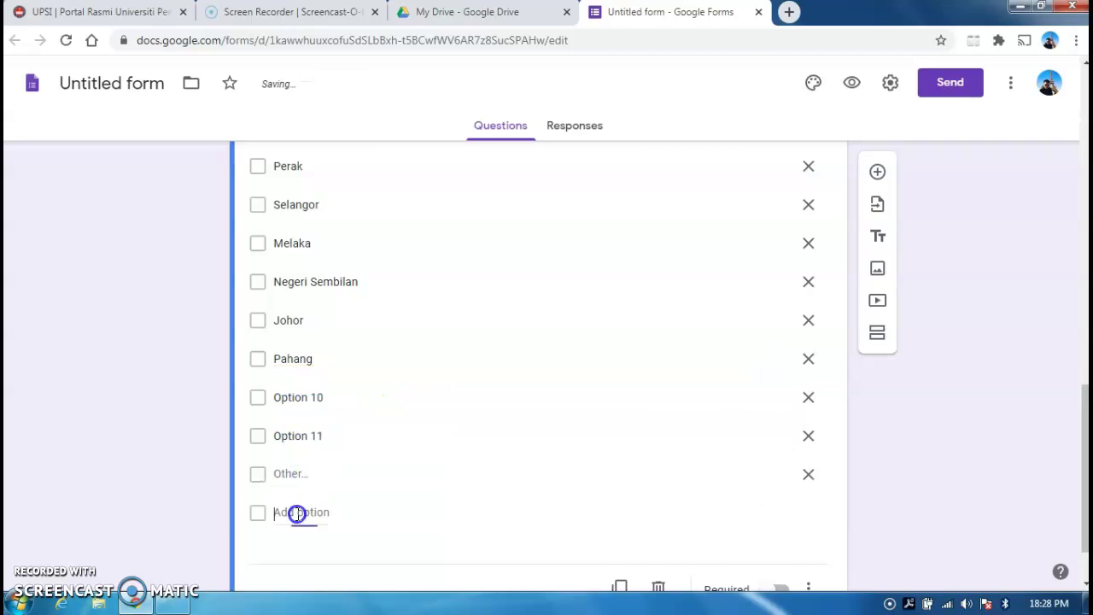
{"action": "left_click", "coordinate": [299, 550]}
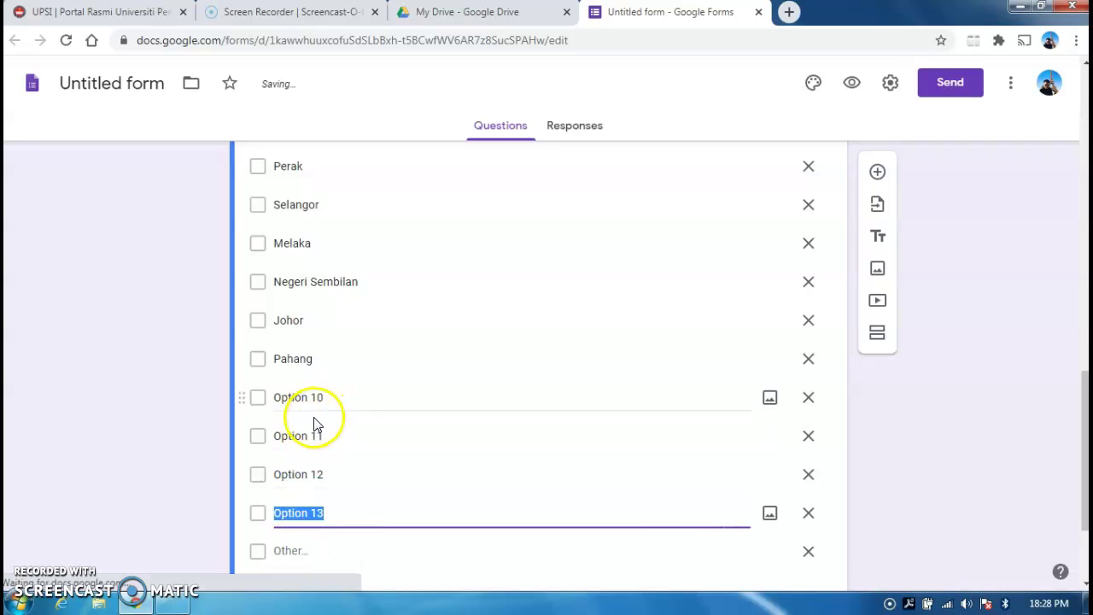
{"action": "left_click", "coordinate": [305, 397]}
{"action": "type", "text": "Terengganu"}
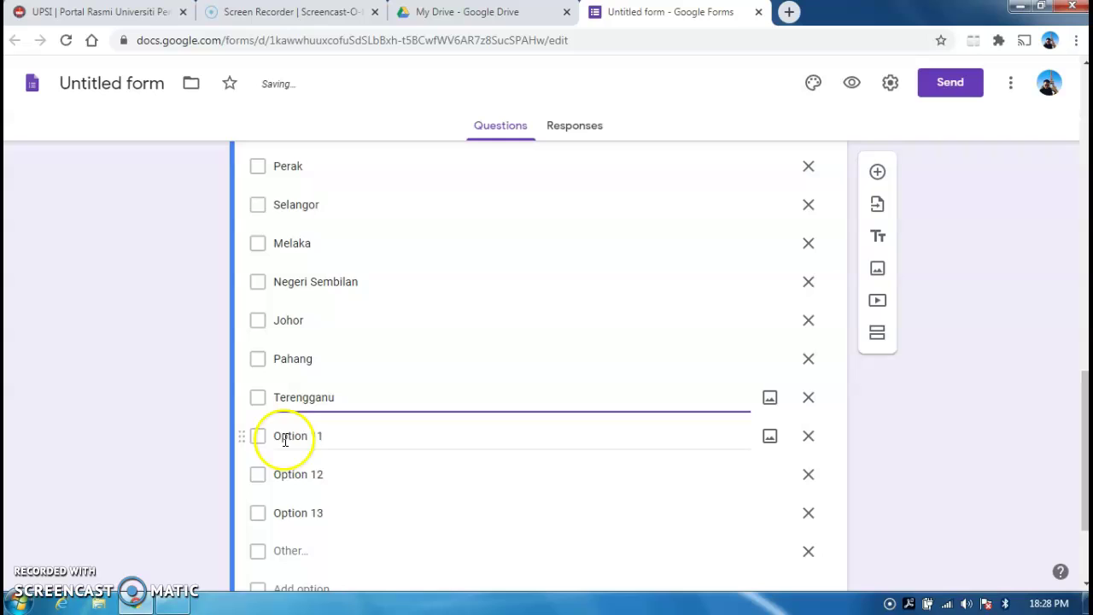
{"action": "left_click", "coordinate": [285, 437]}
{"action": "type", "text": "Kelantan"}
{"action": "left_click", "coordinate": [325, 474]}
{"action": "type", "text": "Sar"}
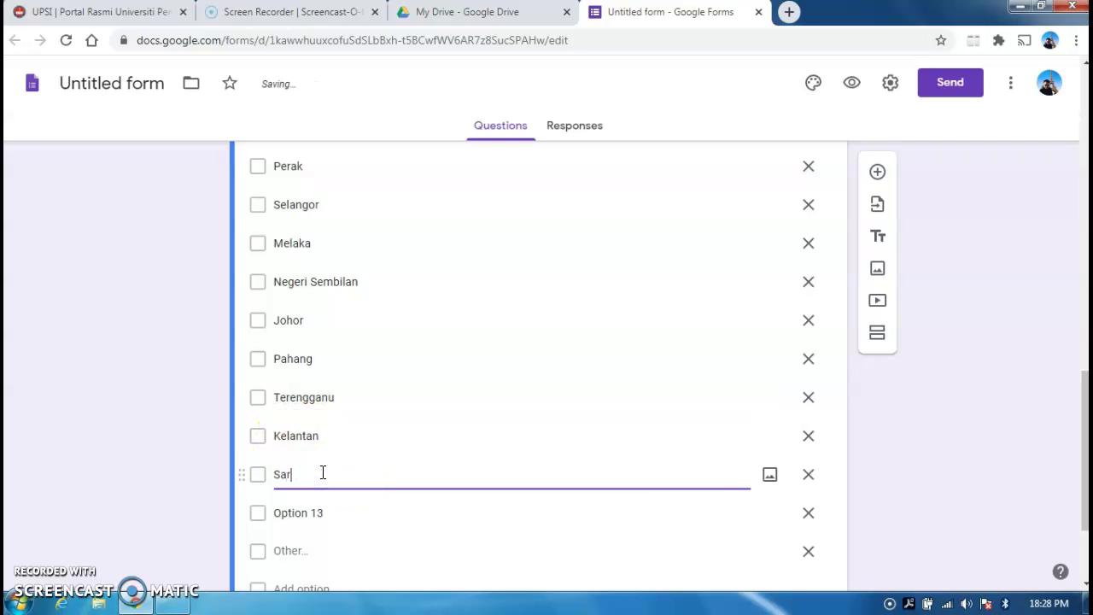
{"action": "type", "text": "awak"}
{"action": "left_click", "coordinate": [299, 512]}
{"action": "type", "text": "Sabah"}
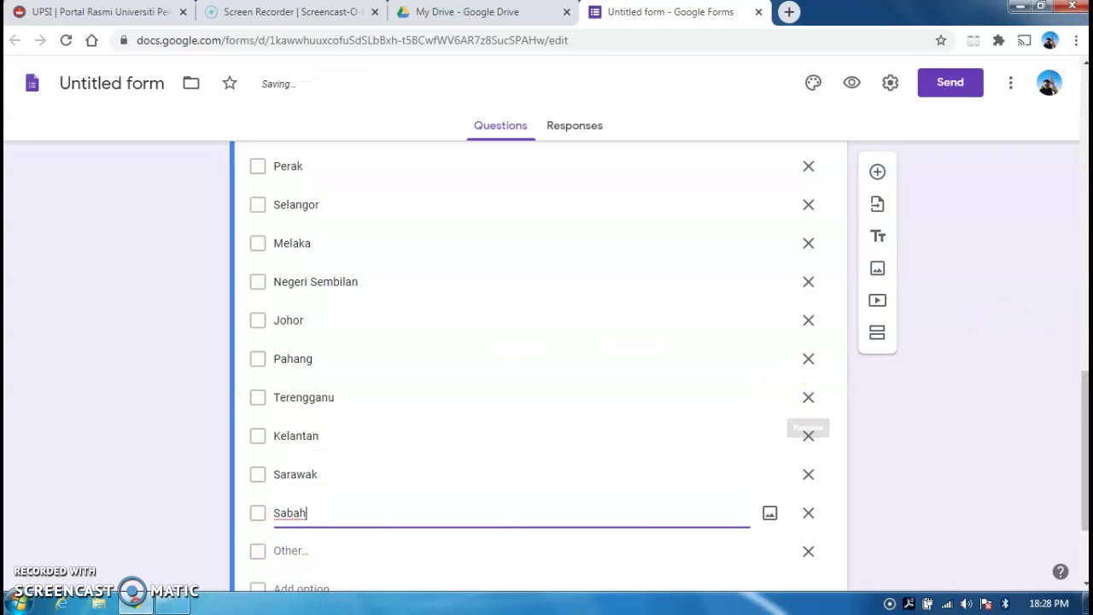
Add the options "Kuala Lumpur", "Labuan" and "Putrajaya" after "Sabah", and make the "Negeri" question required.
{"action": "left_click_drag", "start_coordinate": [1082, 398], "coordinate": [1082, 512]}
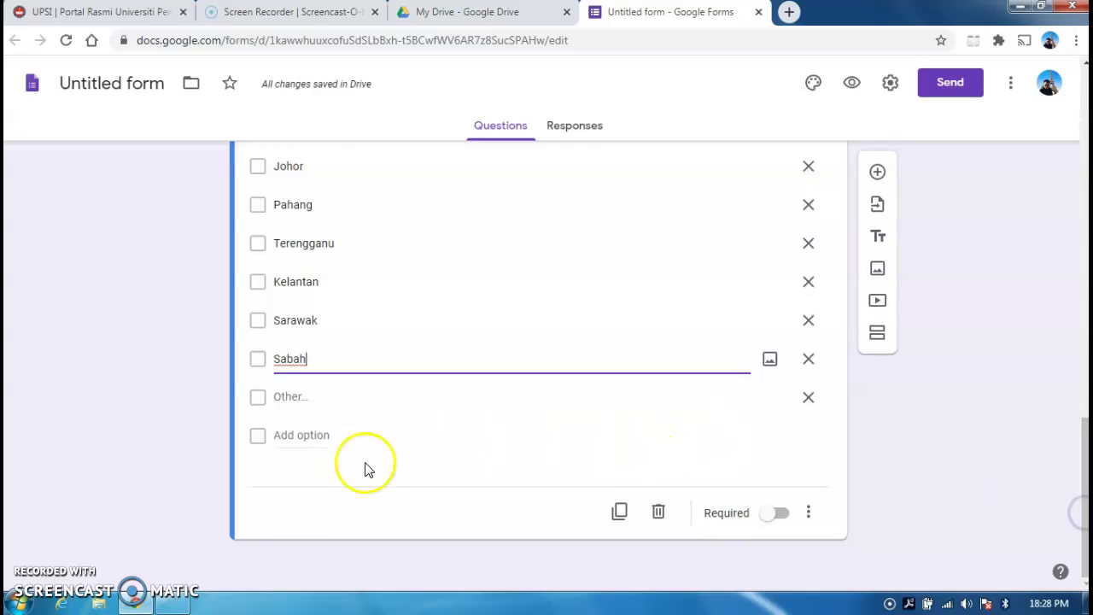
{"action": "left_click", "coordinate": [299, 434]}
{"action": "left_click", "coordinate": [299, 470]}
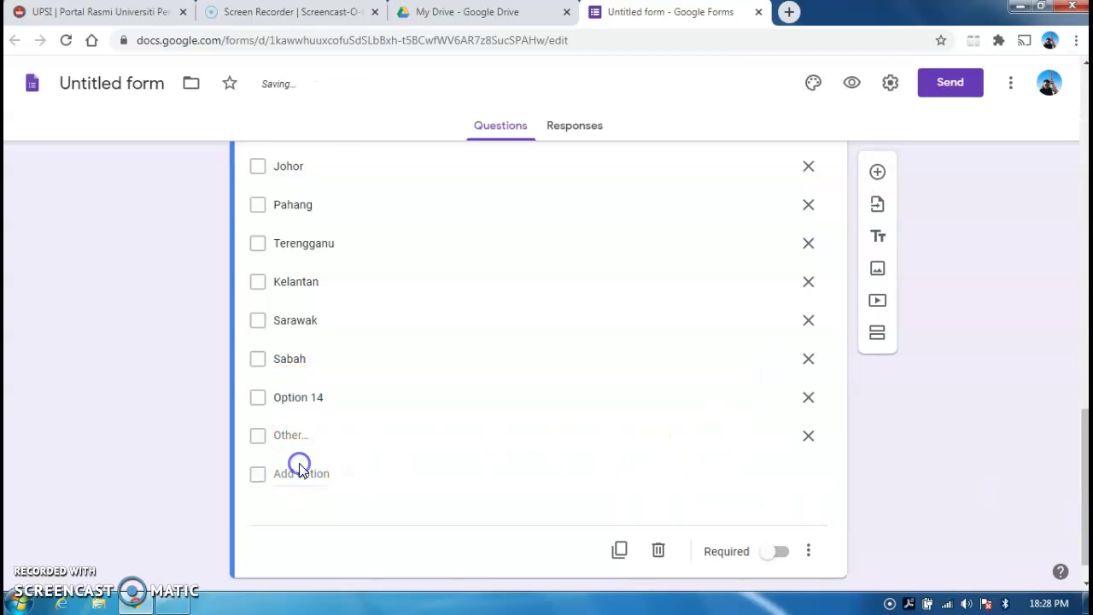
{"action": "left_click", "coordinate": [295, 511]}
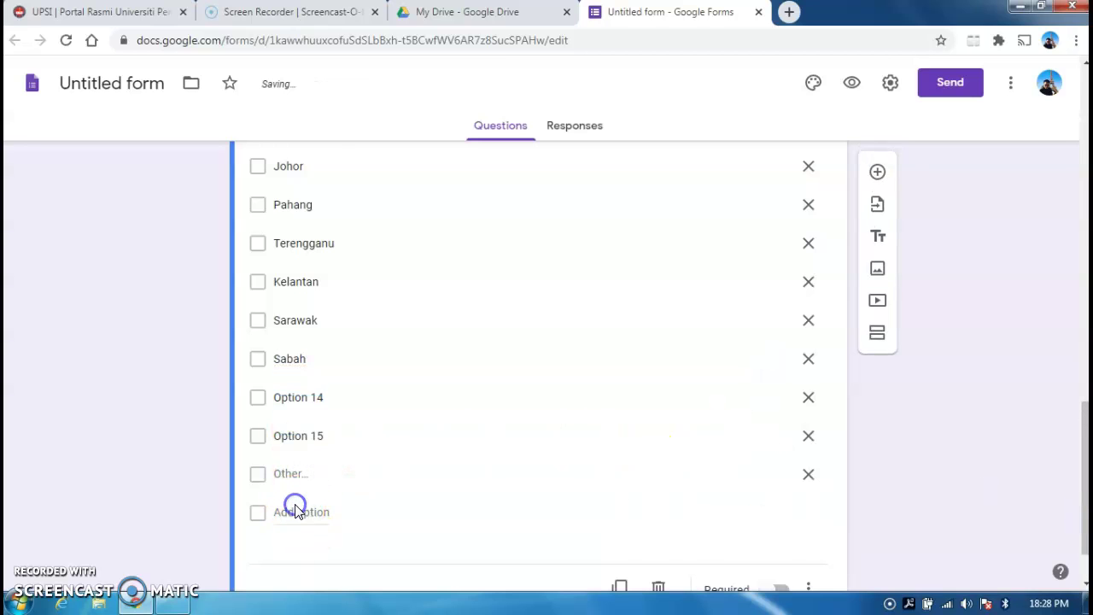
{"action": "left_click", "coordinate": [299, 395]}
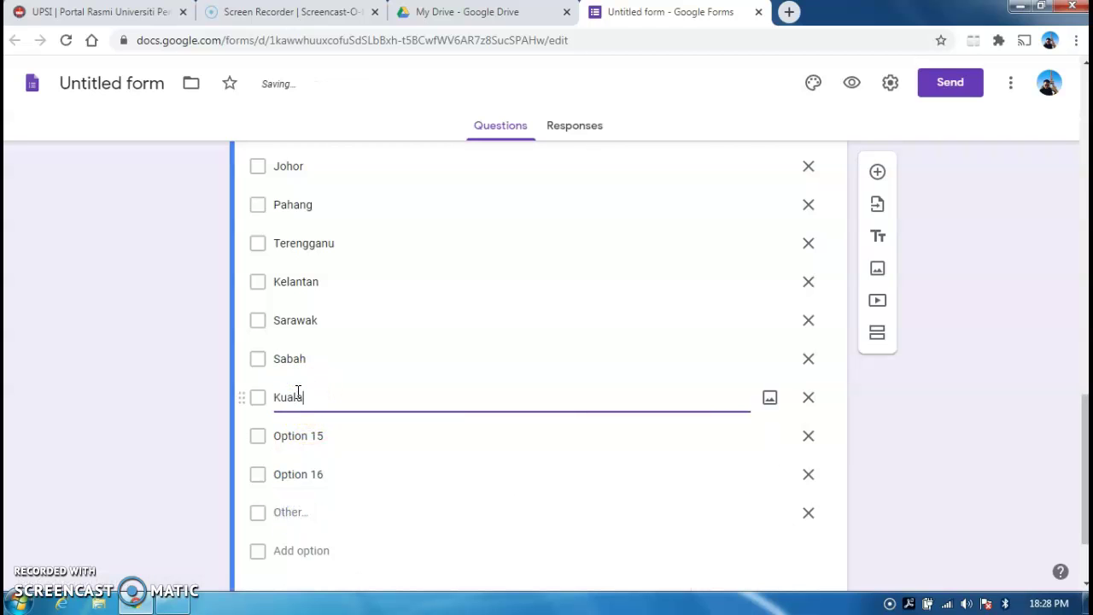
{"action": "left_click", "coordinate": [298, 435]}
{"action": "type", "text": "Labuan"}
{"action": "left_click", "coordinate": [291, 473]}
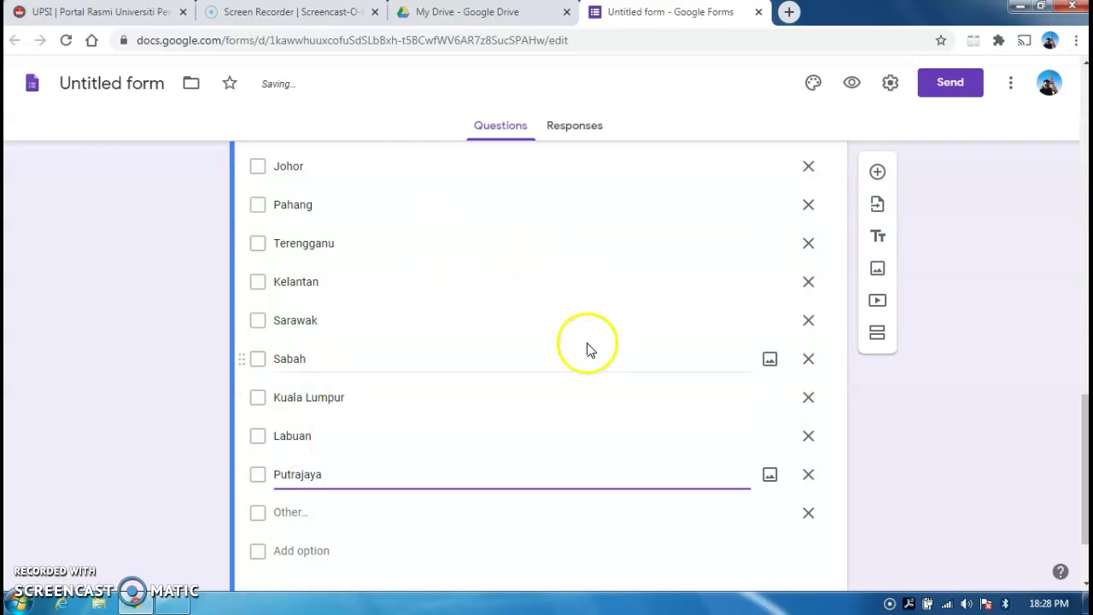
{"action": "scroll", "coordinate": [1087, 428], "scroll_direction": "down", "scroll_amount": 2}
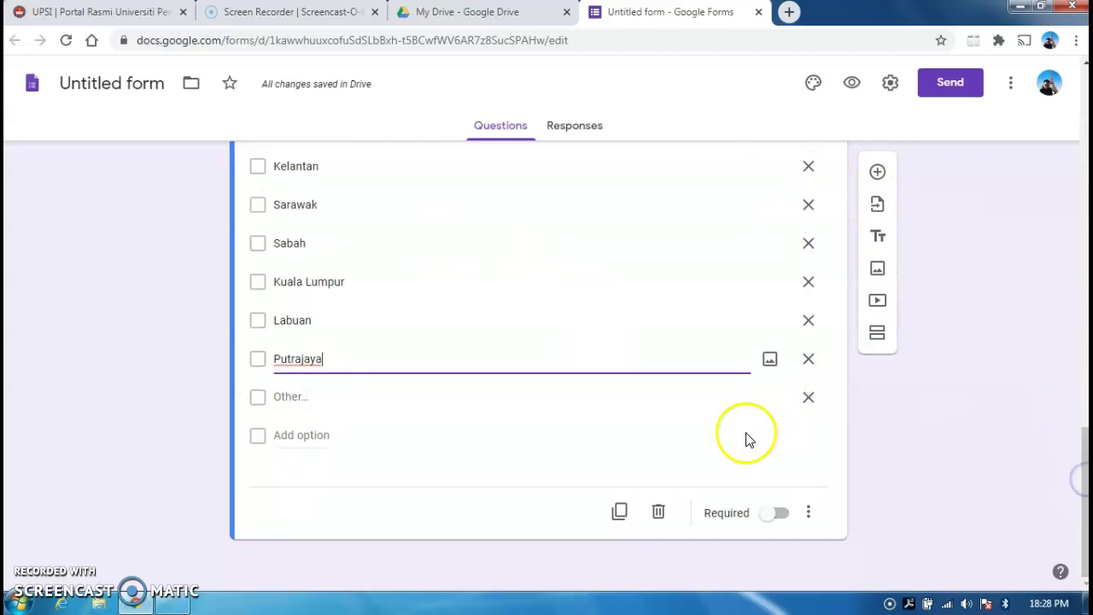
{"action": "left_click", "coordinate": [779, 514]}
Add a Short answer question titled "No. Telefon" below "Negeri" and remove its number response validation.
{"action": "left_click", "coordinate": [879, 171]}
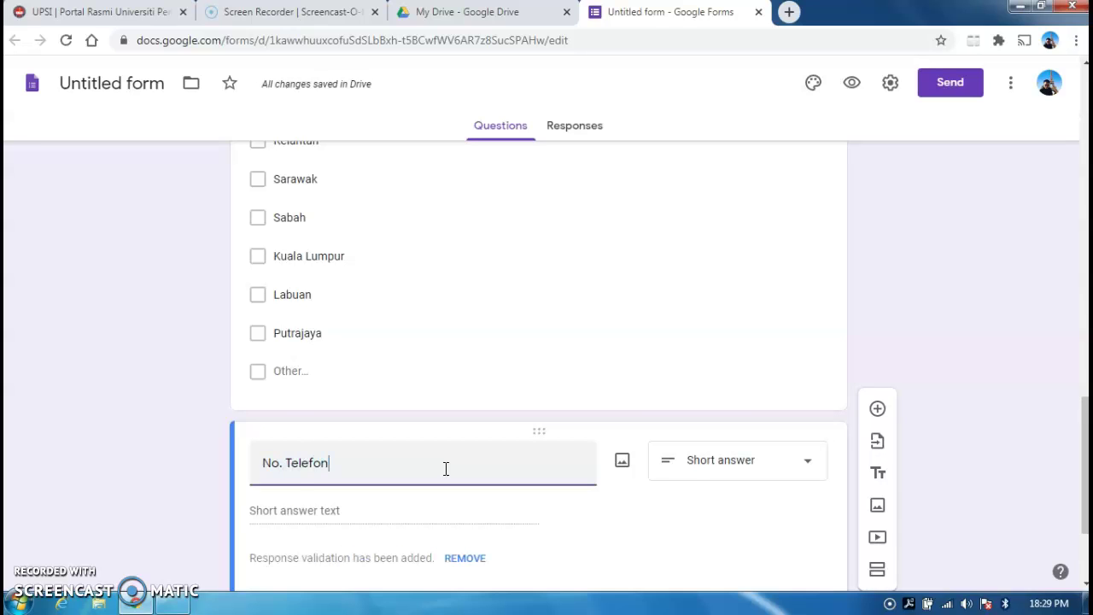
{"action": "left_click", "coordinate": [755, 461]}
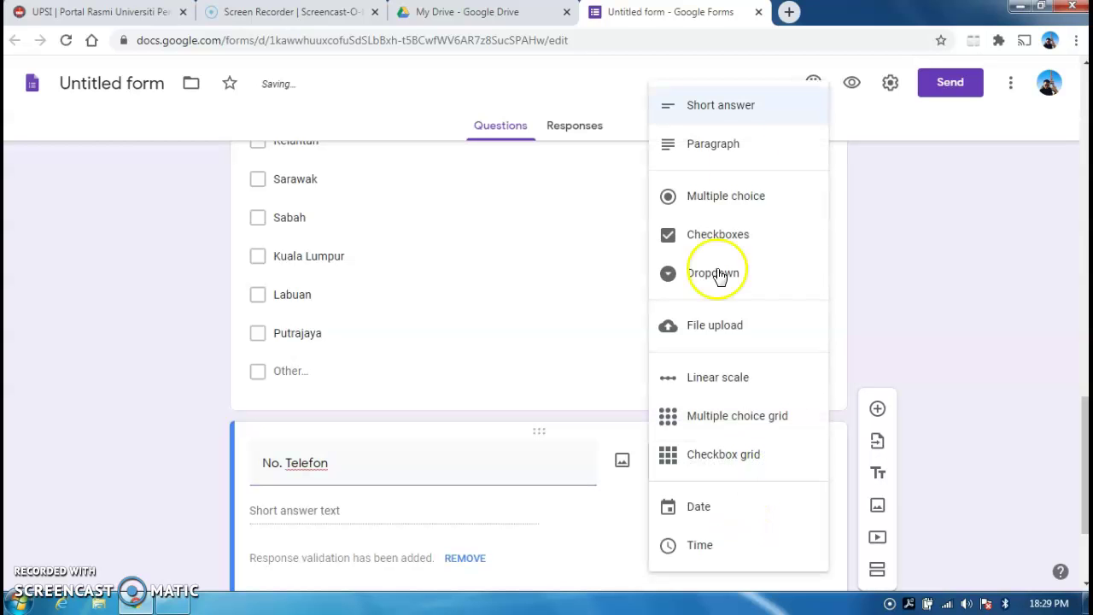
{"action": "left_click", "coordinate": [758, 112]}
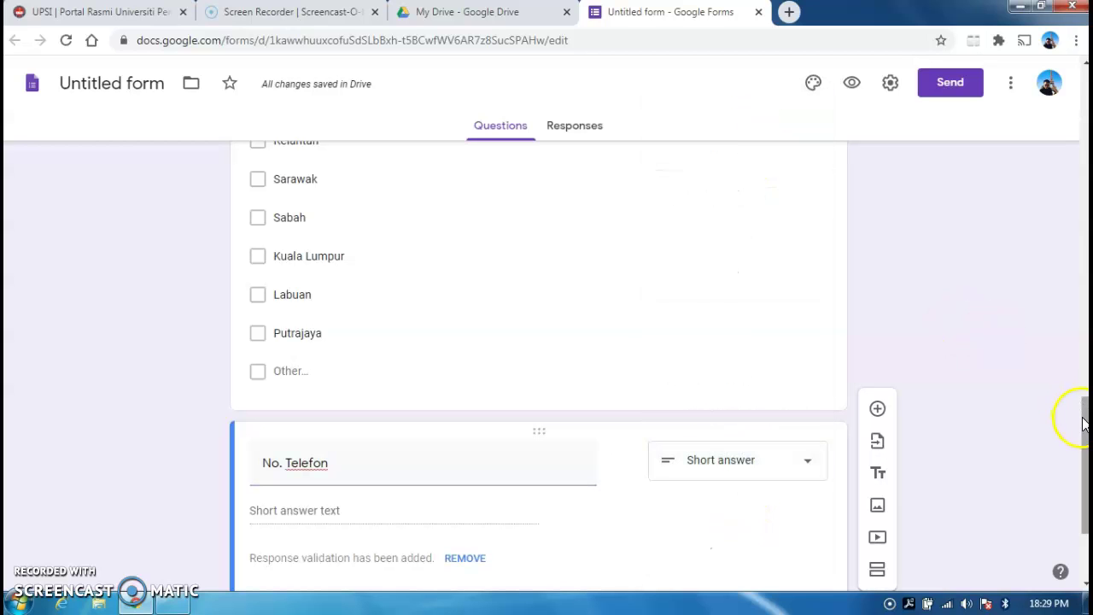
{"action": "left_click_drag", "start_coordinate": [1084, 424], "coordinate": [1086, 481]}
{"action": "left_click", "coordinate": [464, 394]}
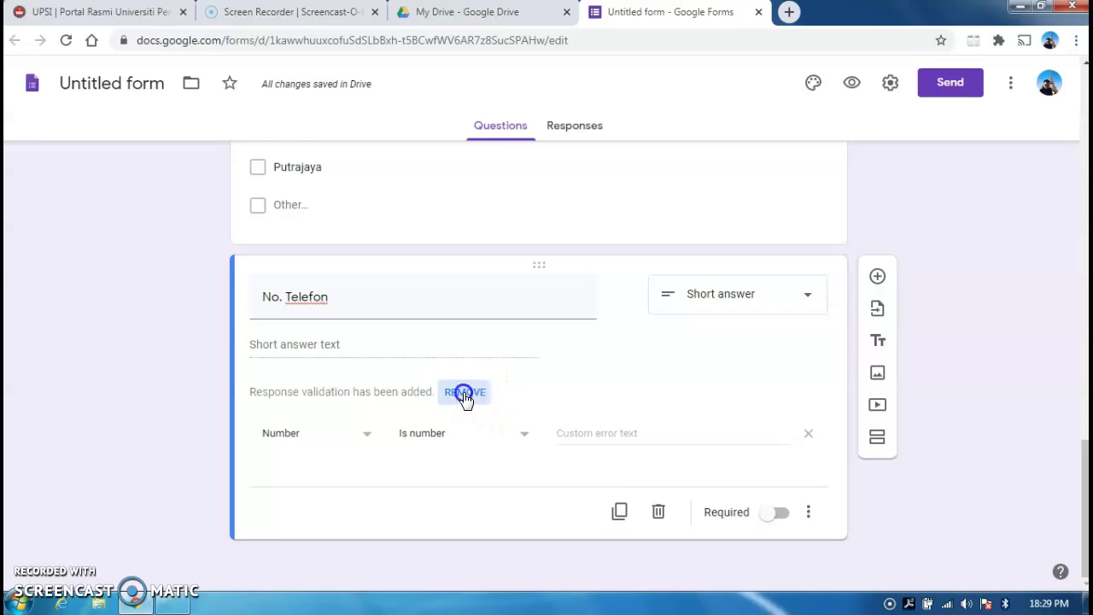
Make "No. Telefon" required and add a File upload question titled "Bukti Transaksi Bayaran Modul" below it.
{"action": "left_click", "coordinate": [784, 512]}
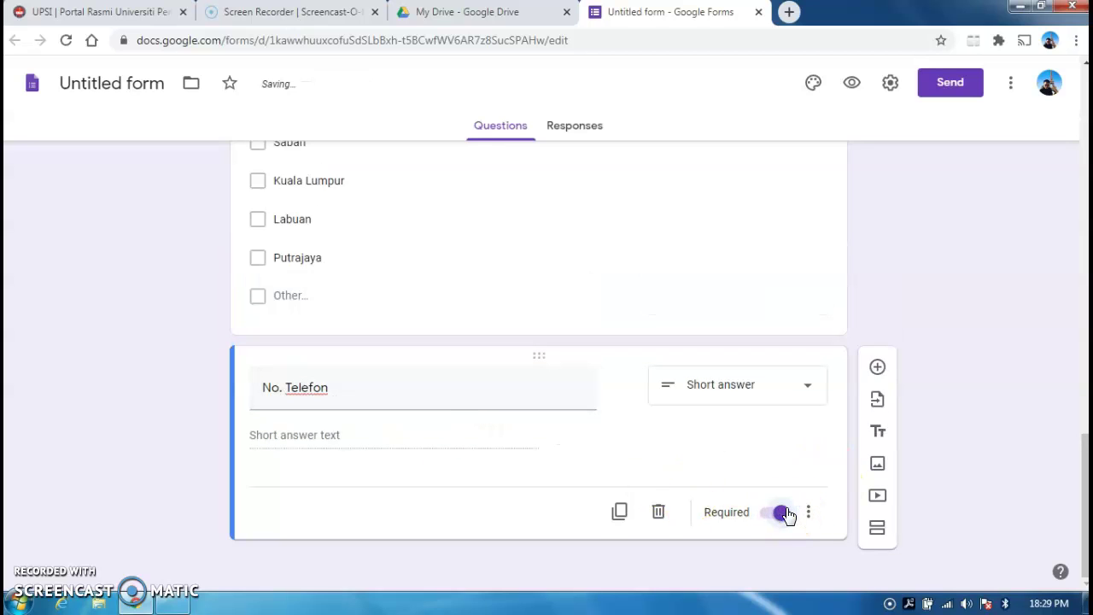
{"action": "left_click", "coordinate": [877, 373]}
{"action": "left_click_drag", "start_coordinate": [1073, 439], "coordinate": [1083, 534]}
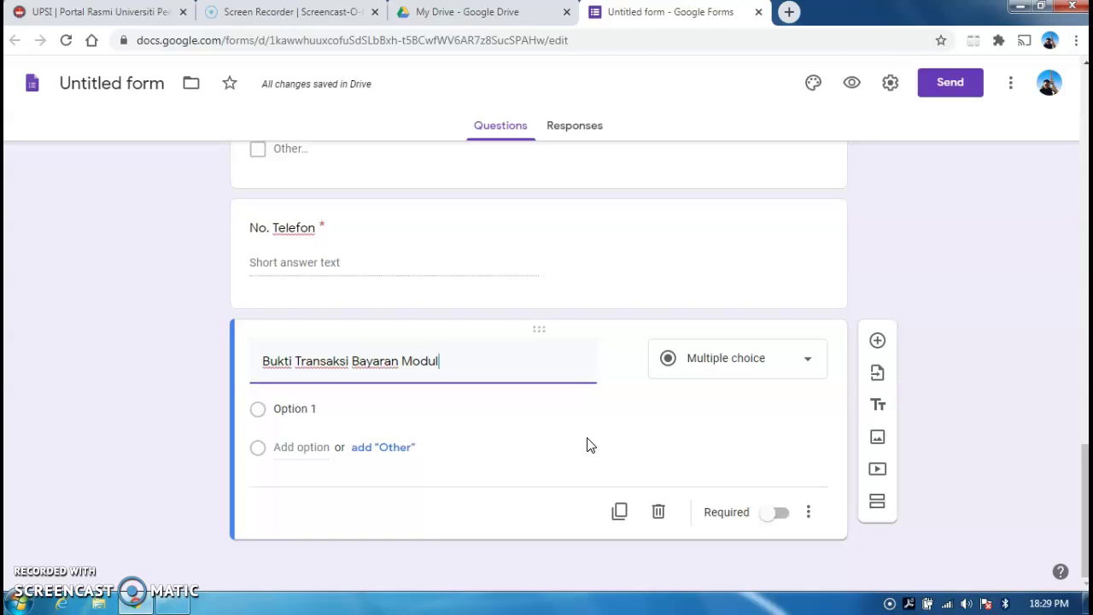
{"action": "left_click", "coordinate": [743, 376]}
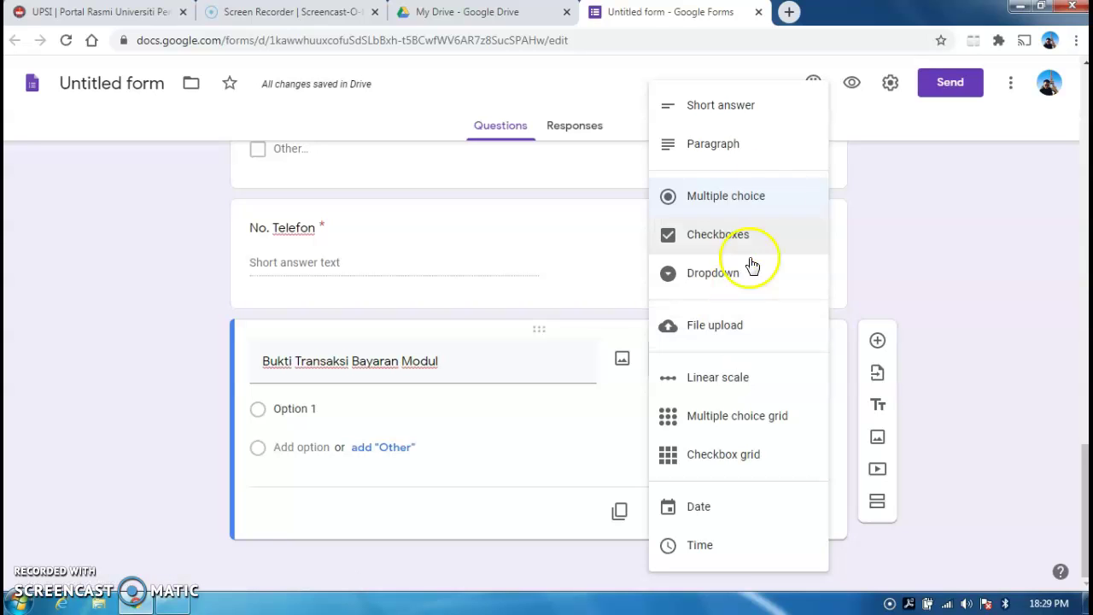
{"action": "left_click", "coordinate": [706, 340]}
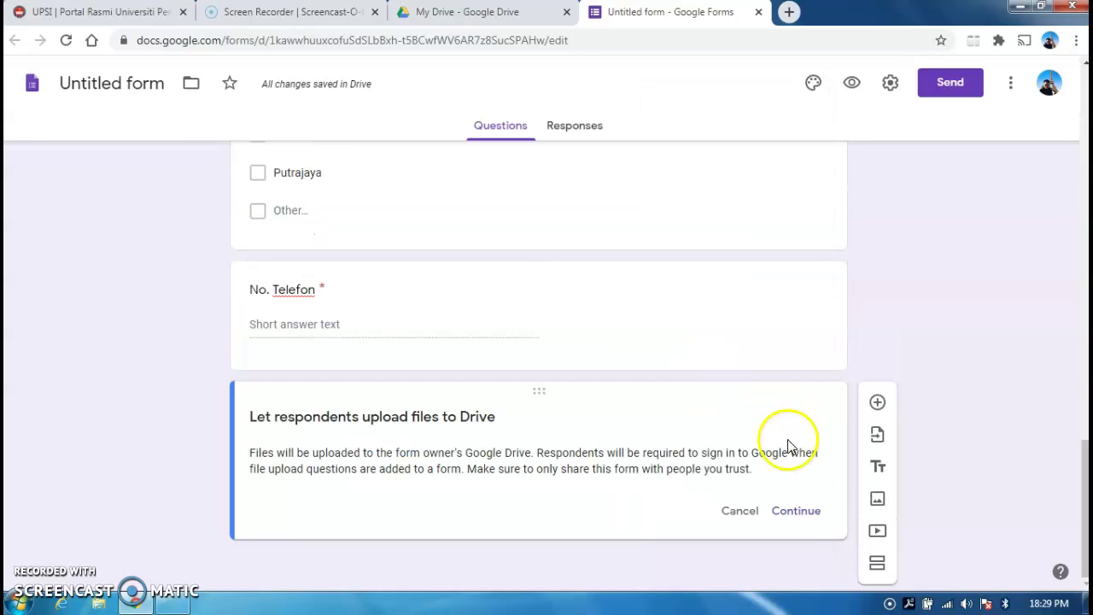
{"action": "left_click", "coordinate": [800, 517]}
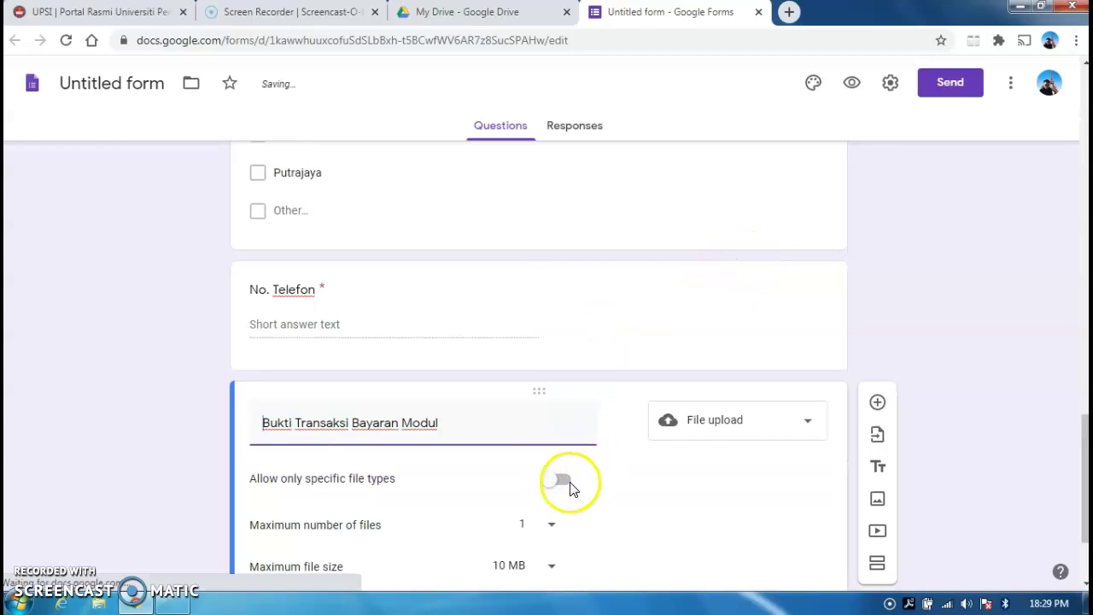
Restrict uploads for "Bukti Transaksi Bayaran Modul" to the Document, PDF and Image file types.
{"action": "left_click", "coordinate": [562, 480]}
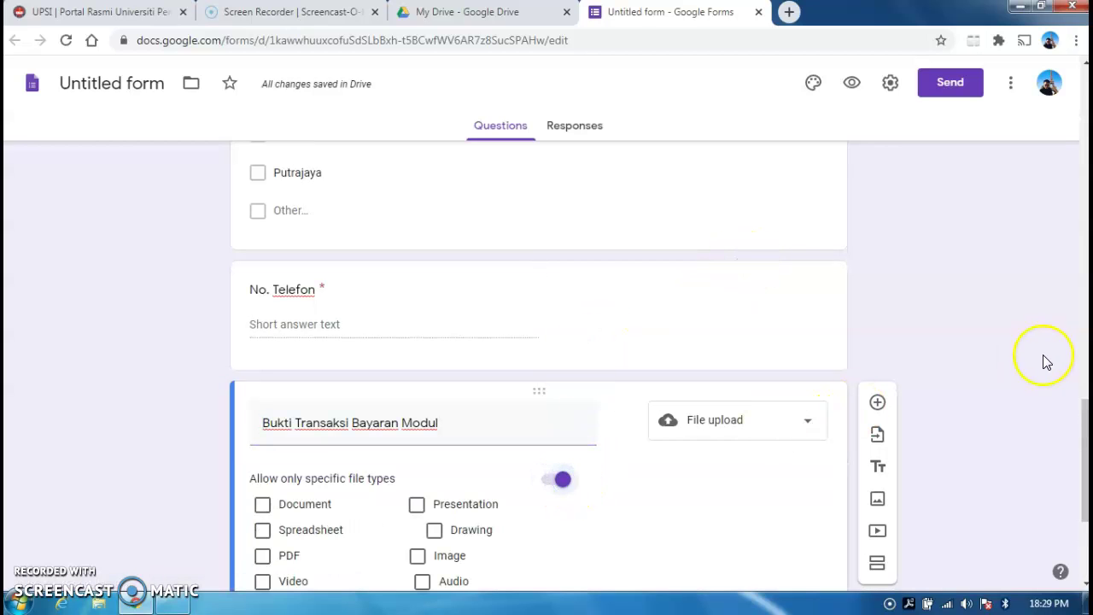
{"action": "scroll", "coordinate": [1073, 464], "scroll_direction": "down", "scroll_amount": 3}
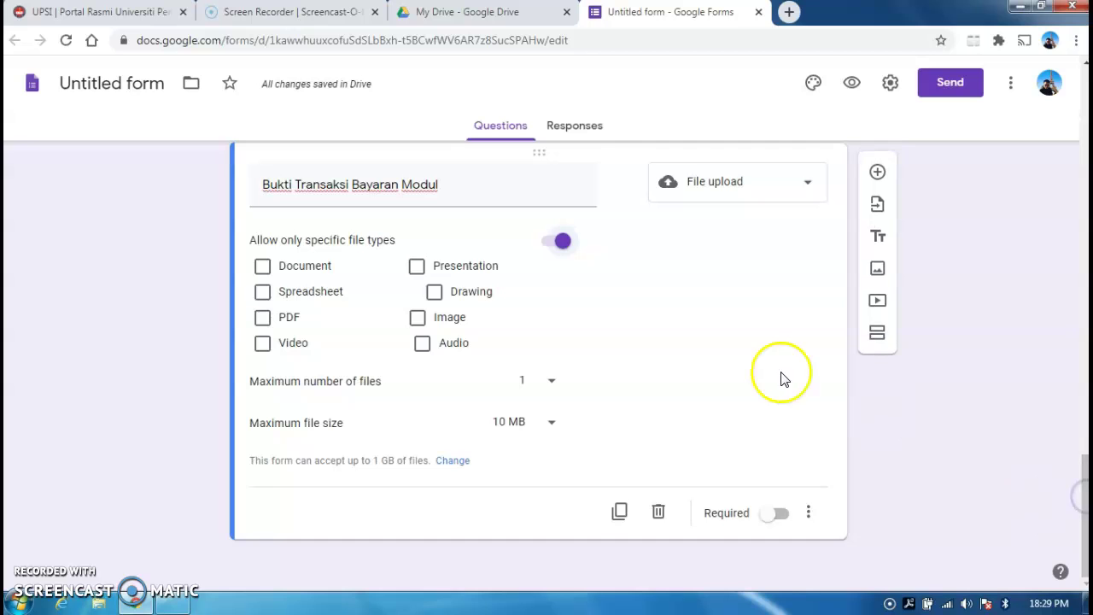
{"action": "left_click", "coordinate": [262, 317]}
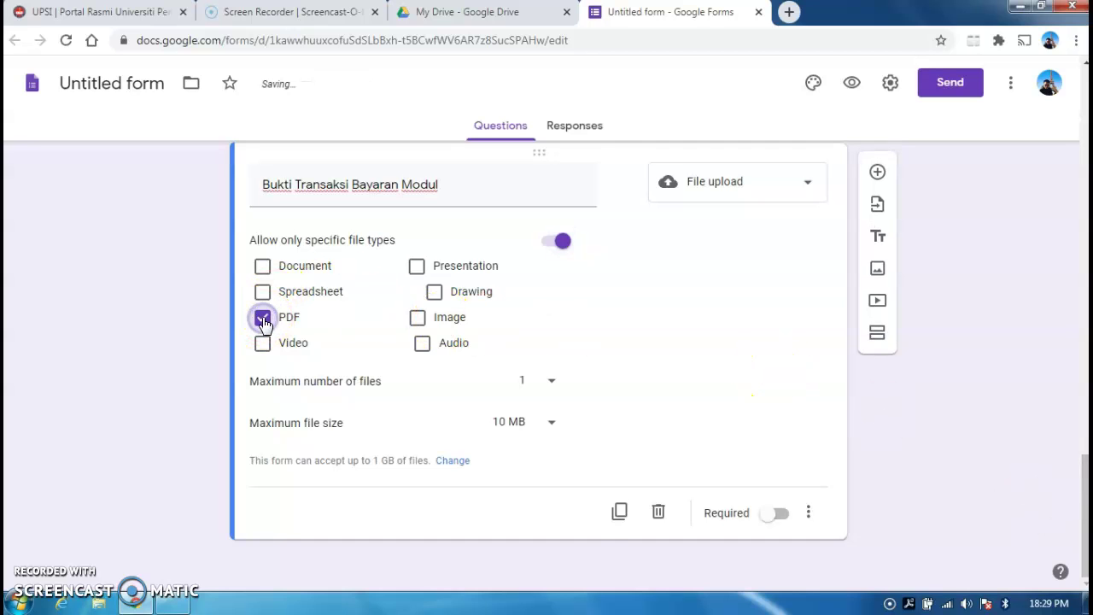
{"action": "left_click", "coordinate": [263, 267]}
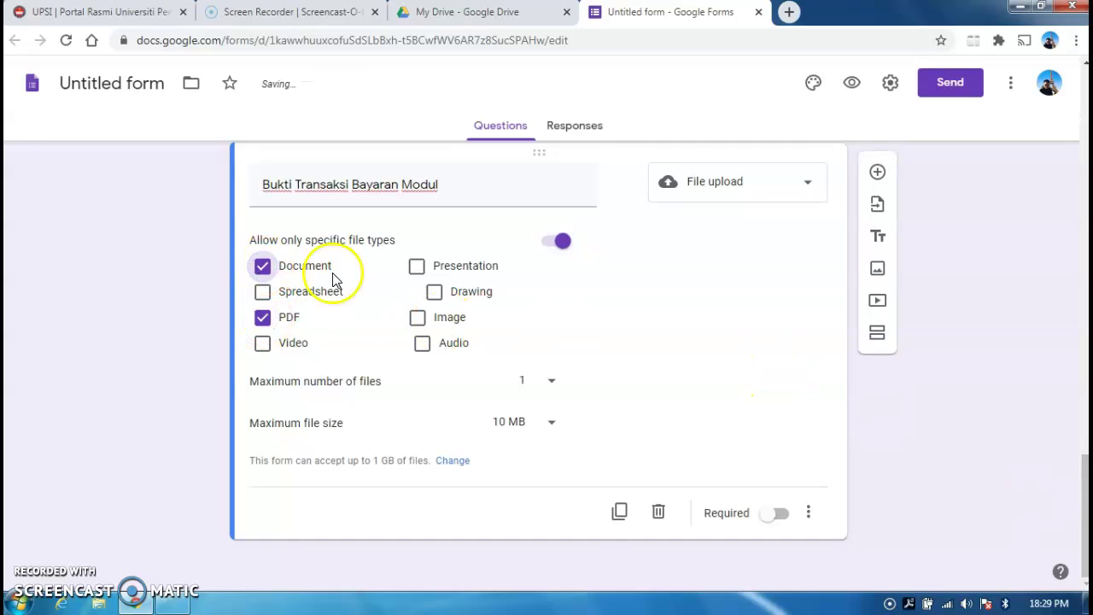
{"action": "left_click", "coordinate": [418, 319]}
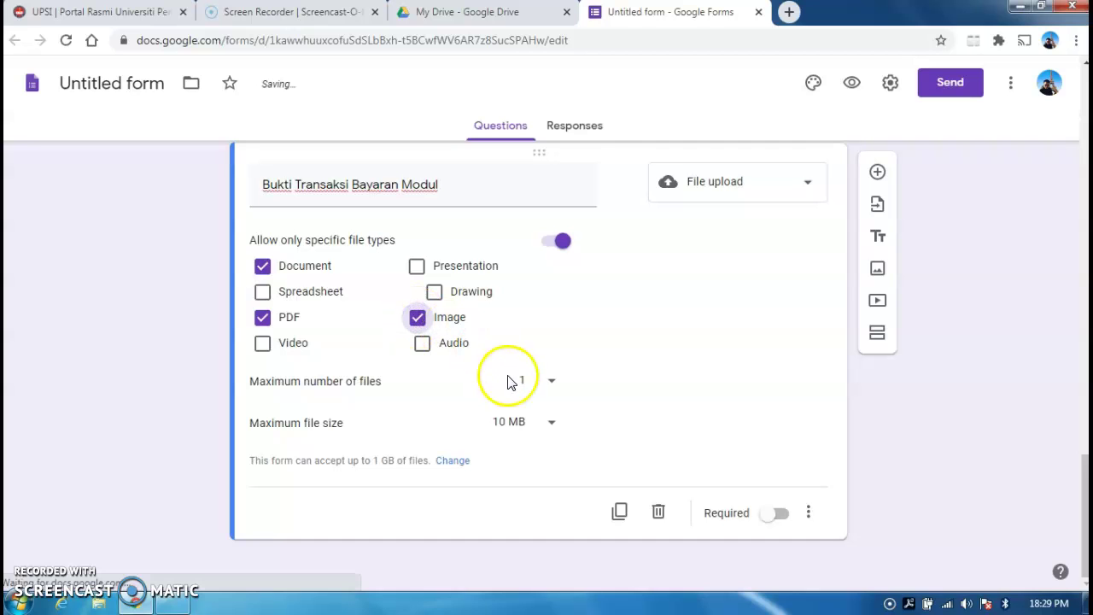
Set the maximum file size of the upload question to 10 GB and make the question required.
{"action": "left_click", "coordinate": [551, 422]}
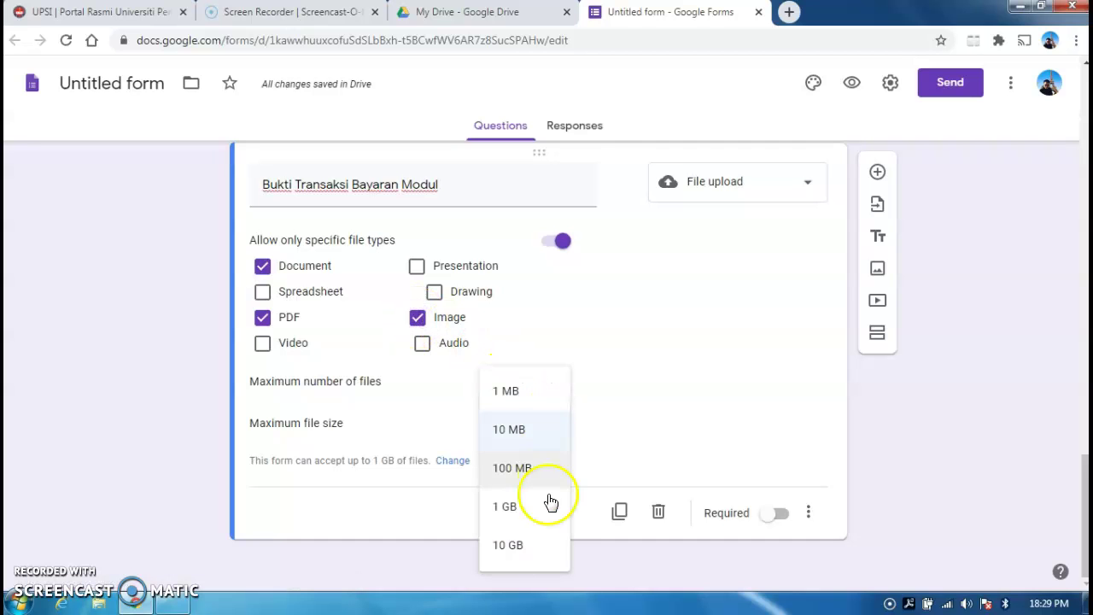
{"action": "left_click", "coordinate": [519, 548]}
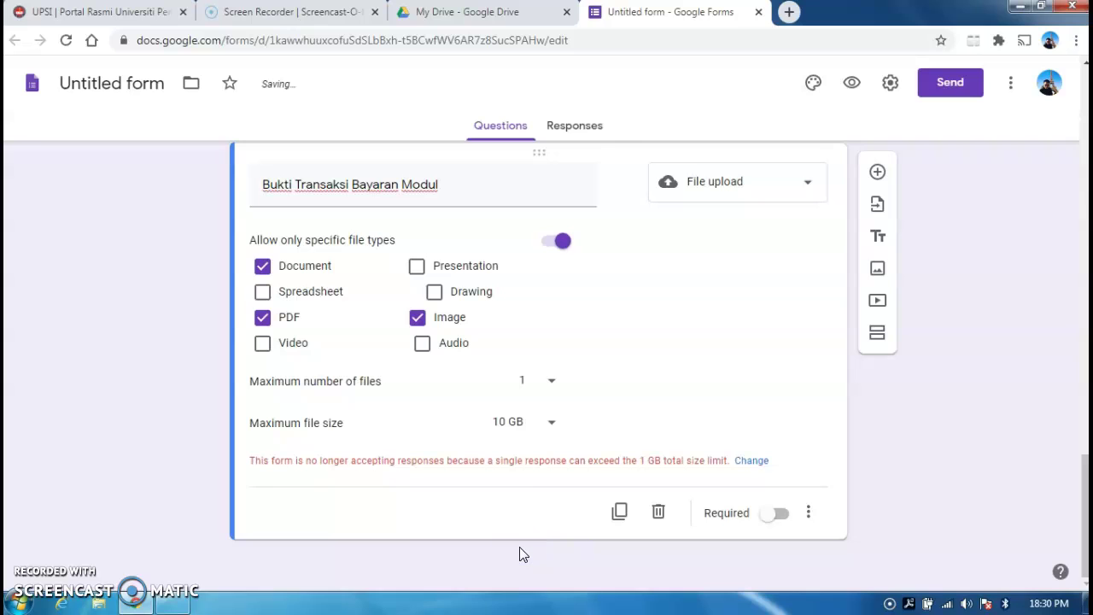
{"action": "left_click", "coordinate": [779, 516]}
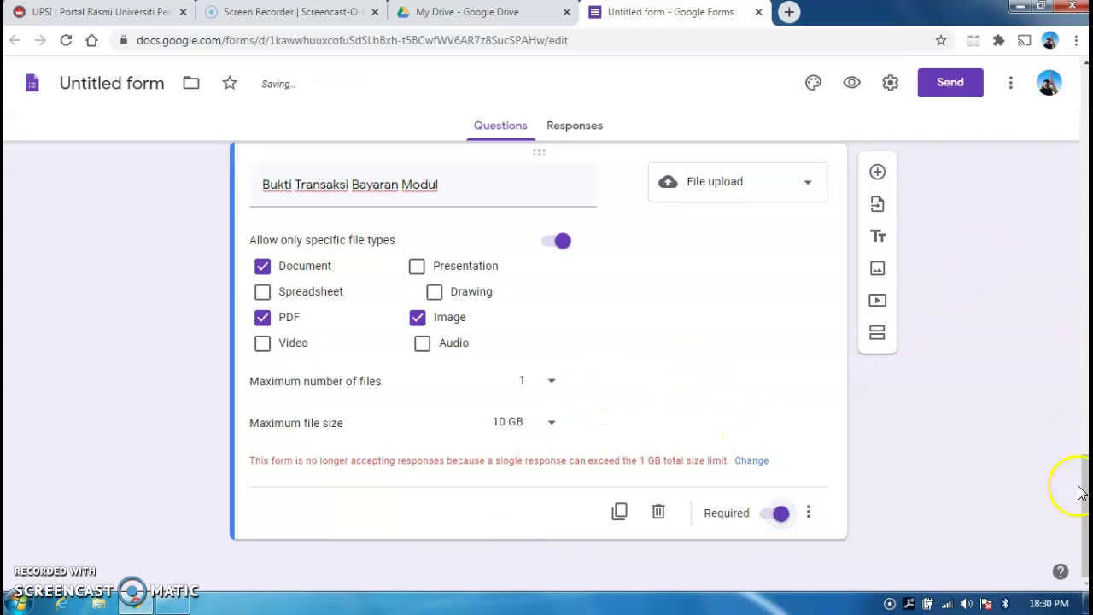
Insert the Work and School header image of a silhouetted person shining a light beam into a purple night sky.
{"action": "left_click_drag", "start_coordinate": [1082, 492], "coordinate": [1081, 108]}
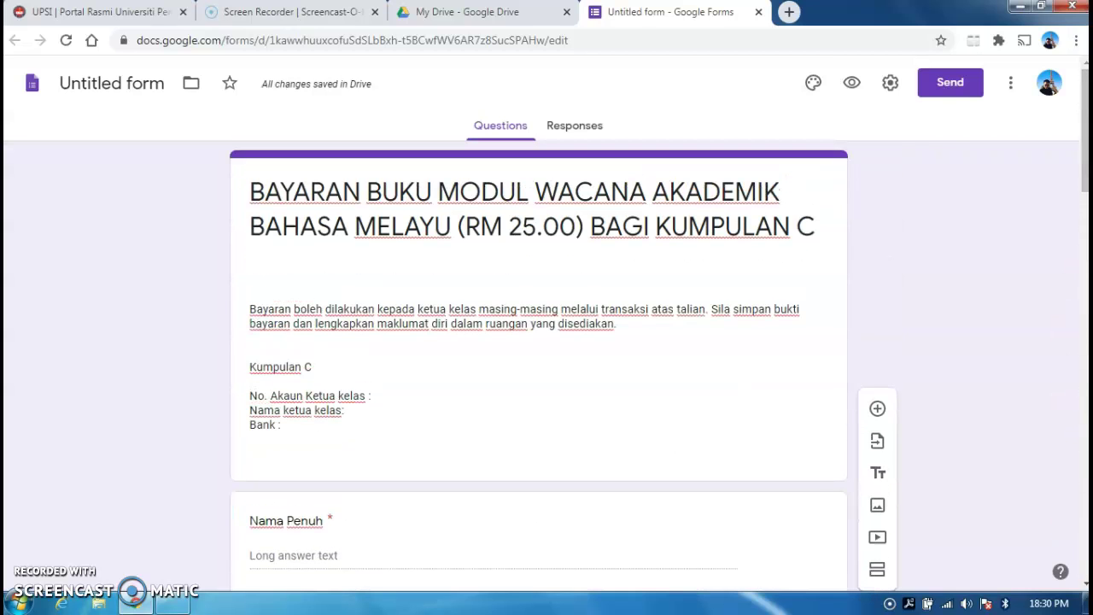
{"action": "left_click", "coordinate": [813, 84]}
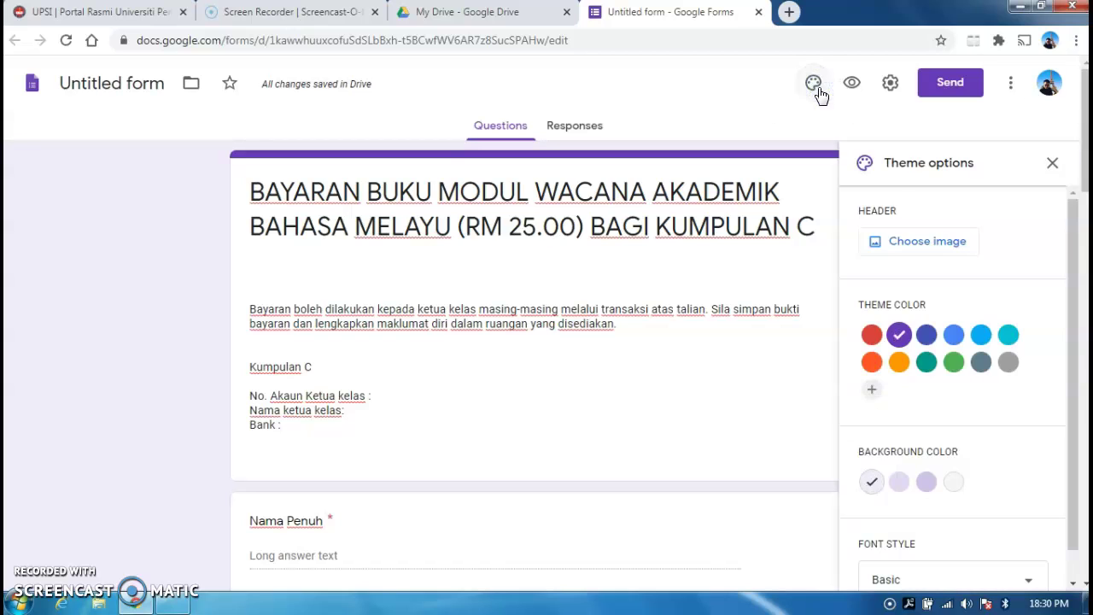
{"action": "left_click", "coordinate": [908, 241]}
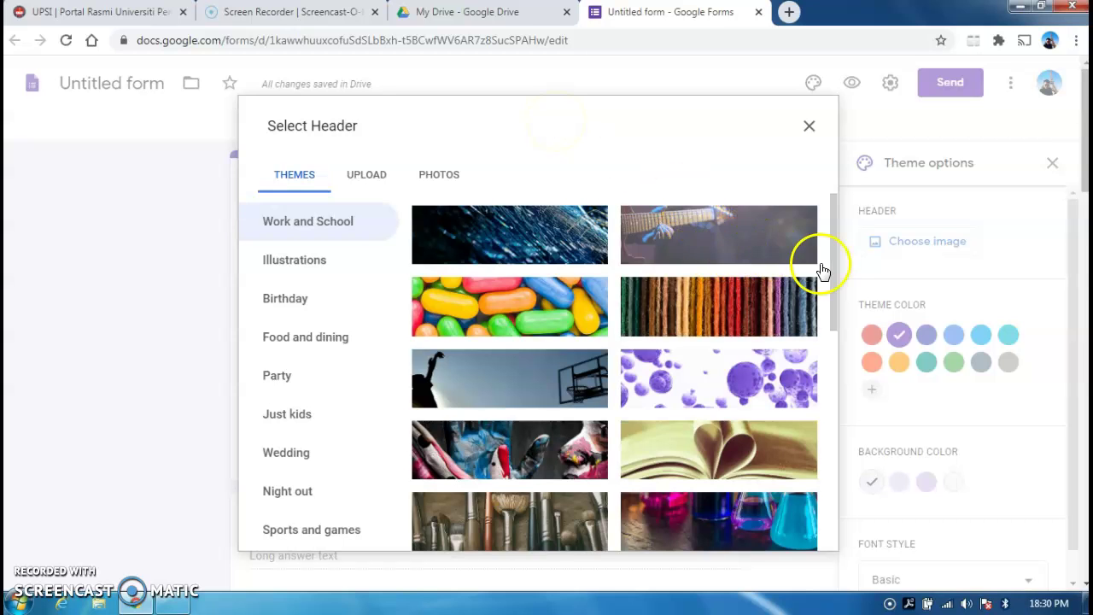
{"action": "left_click_drag", "start_coordinate": [833, 266], "coordinate": [860, 466]}
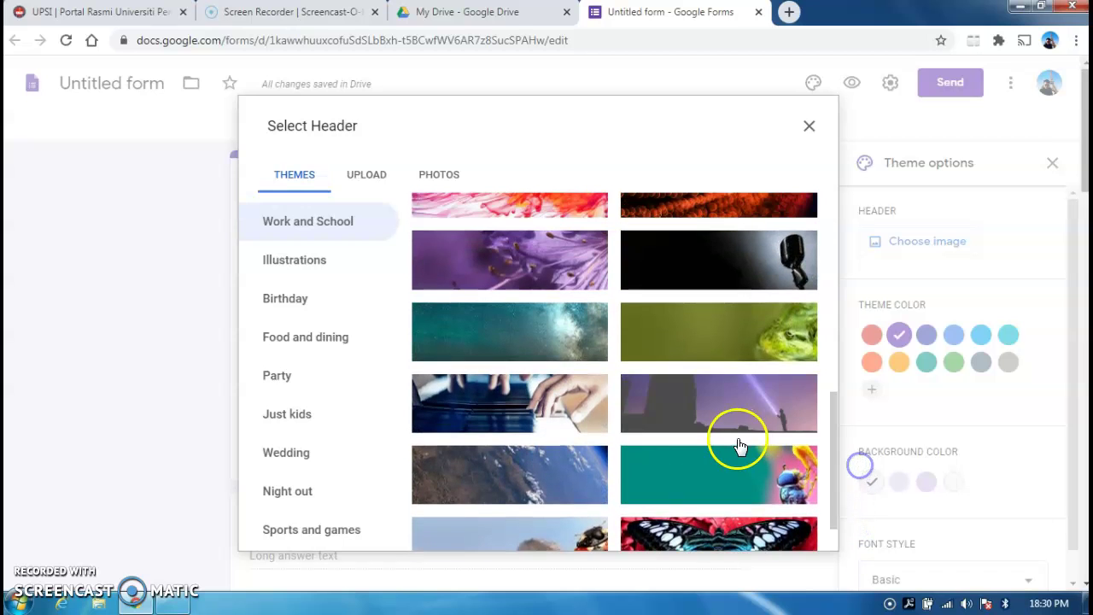
{"action": "left_click", "coordinate": [703, 397]}
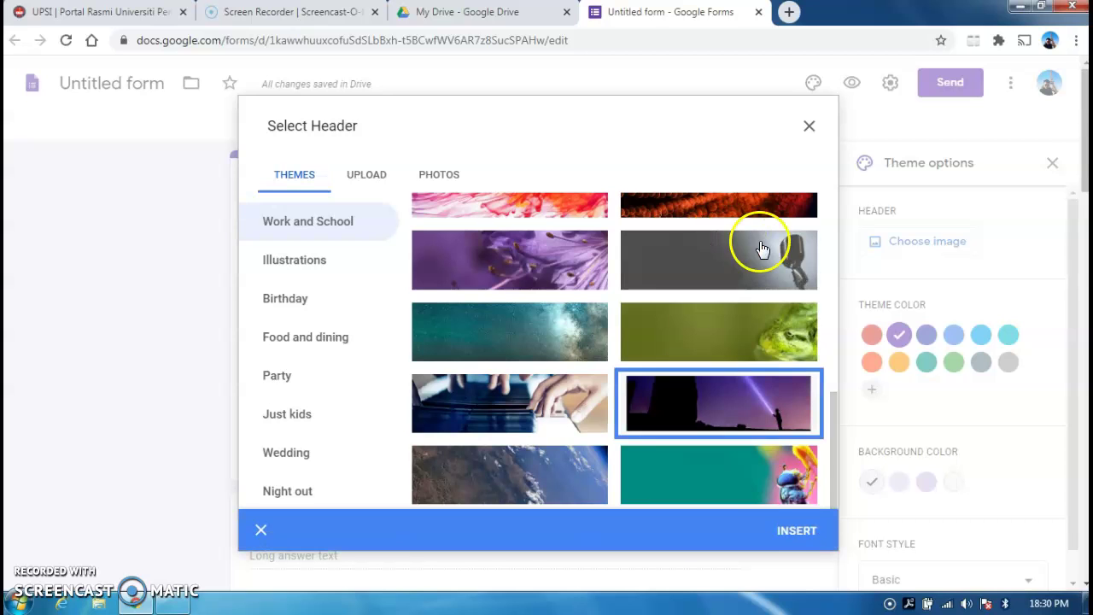
{"action": "left_click", "coordinate": [795, 529]}
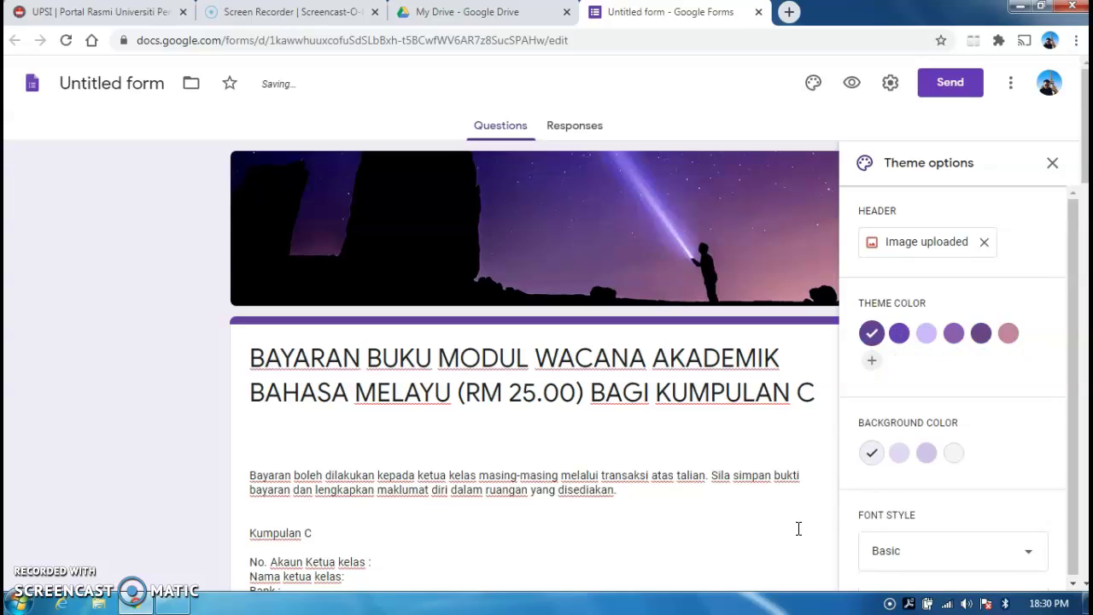
Set the form's theme color to #67447d and its background to the darkest lavender shade offered.
{"action": "left_click", "coordinate": [368, 458]}
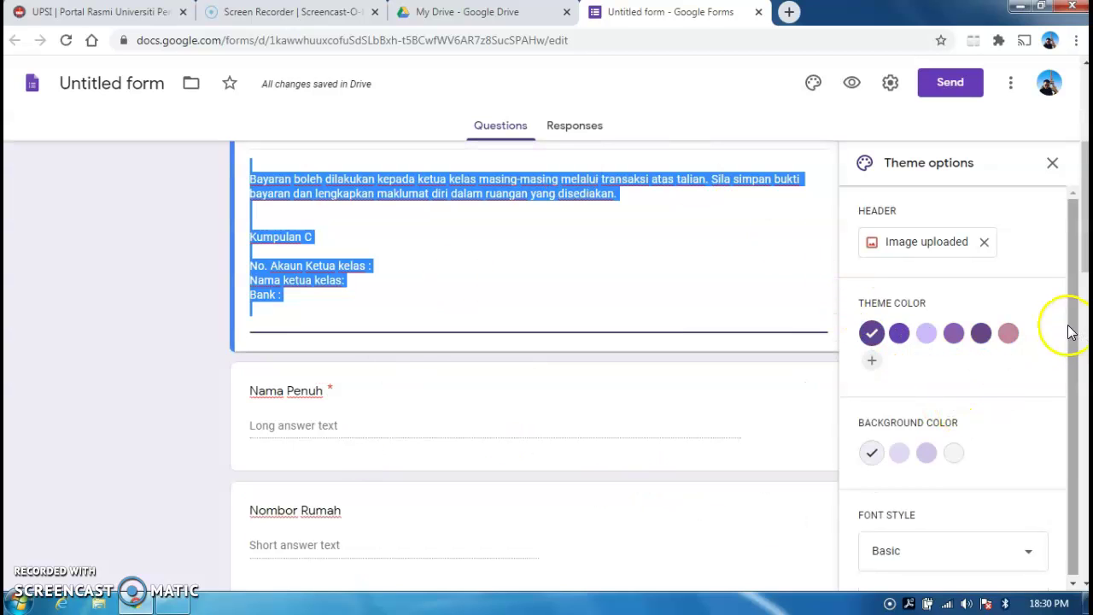
{"action": "left_click", "coordinate": [1072, 296]}
{"action": "left_click_drag", "start_coordinate": [1072, 296], "coordinate": [1070, 284]}
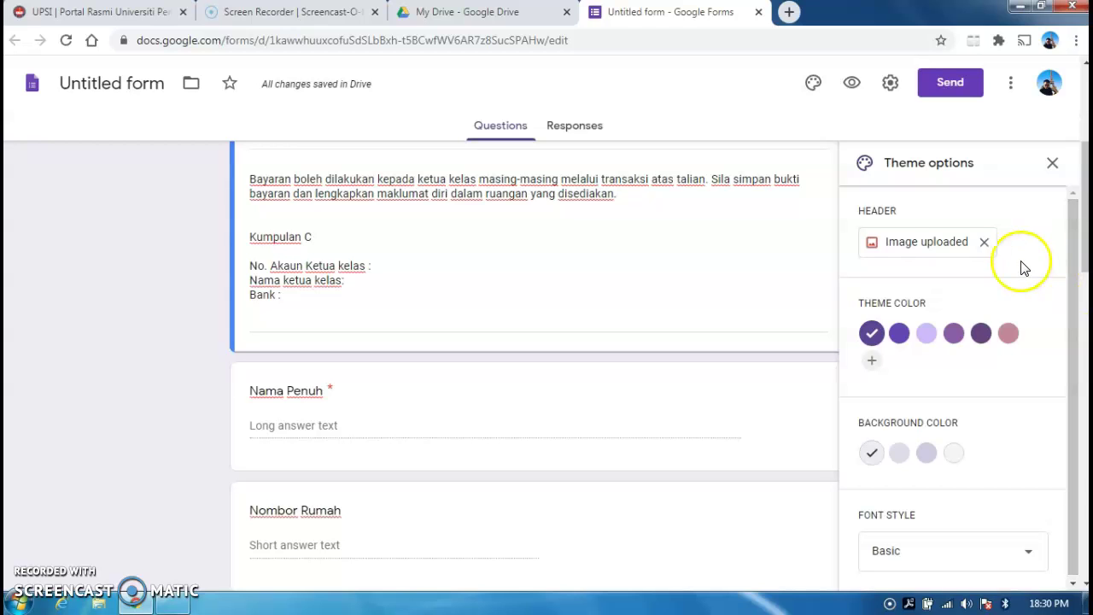
{"action": "left_click", "coordinate": [980, 336]}
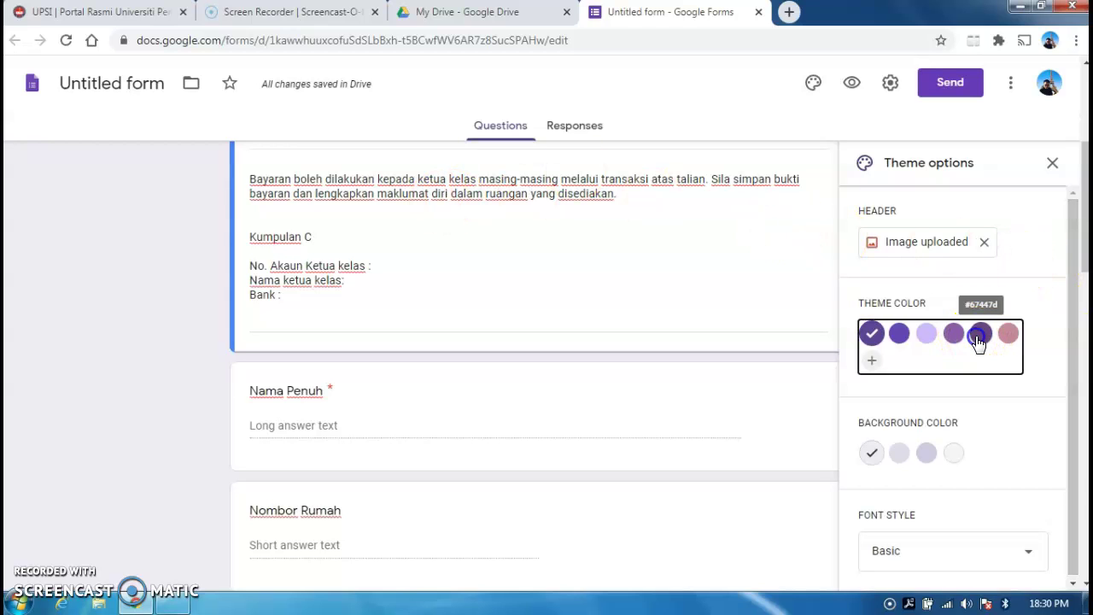
{"action": "left_click", "coordinate": [1071, 289]}
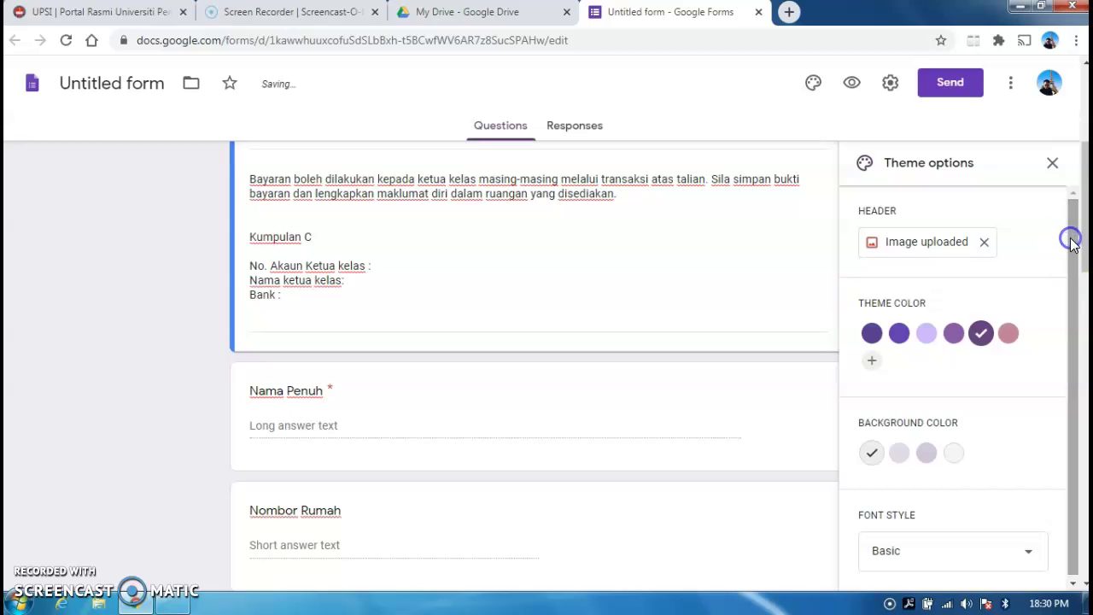
{"action": "left_click", "coordinate": [928, 453]}
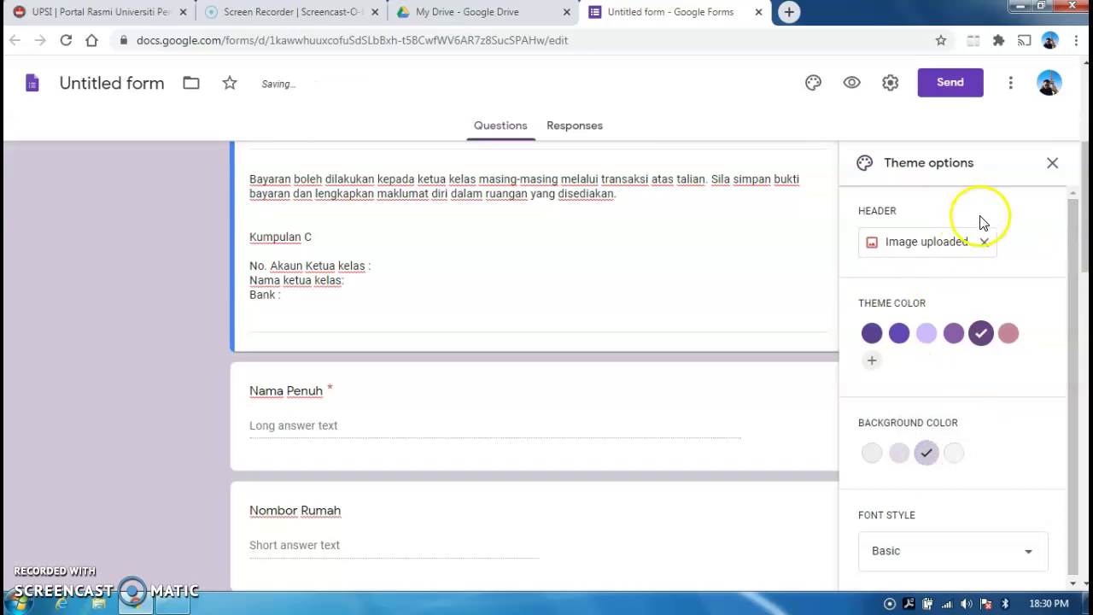
{"action": "triple_click", "coordinate": [682, 247]}
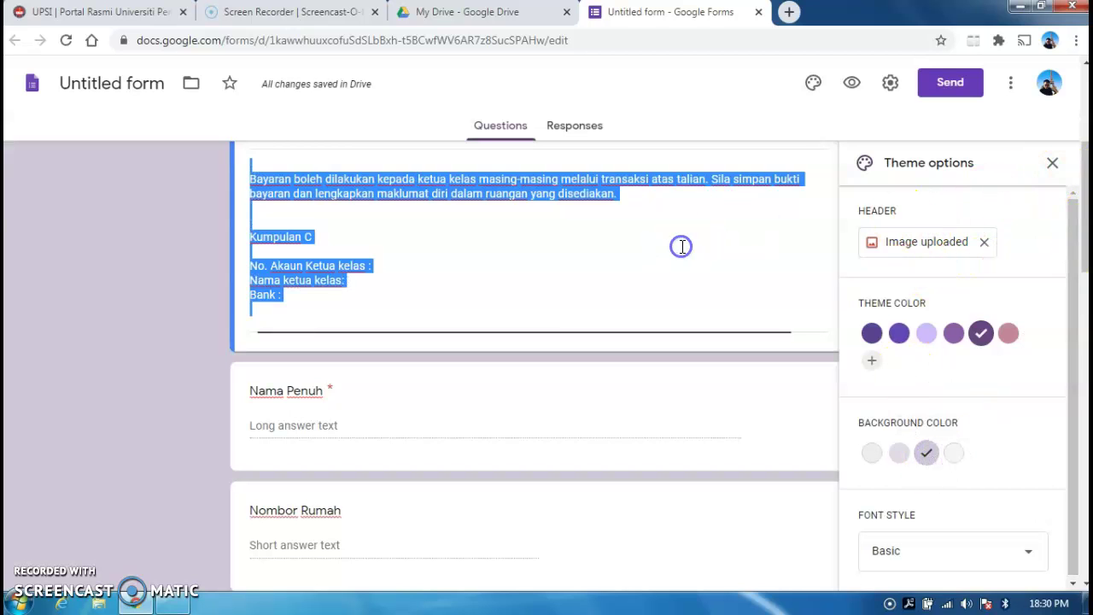
Replace the header image with the Work and School picture of multicolored yarn strands.
{"action": "left_click", "coordinate": [915, 244]}
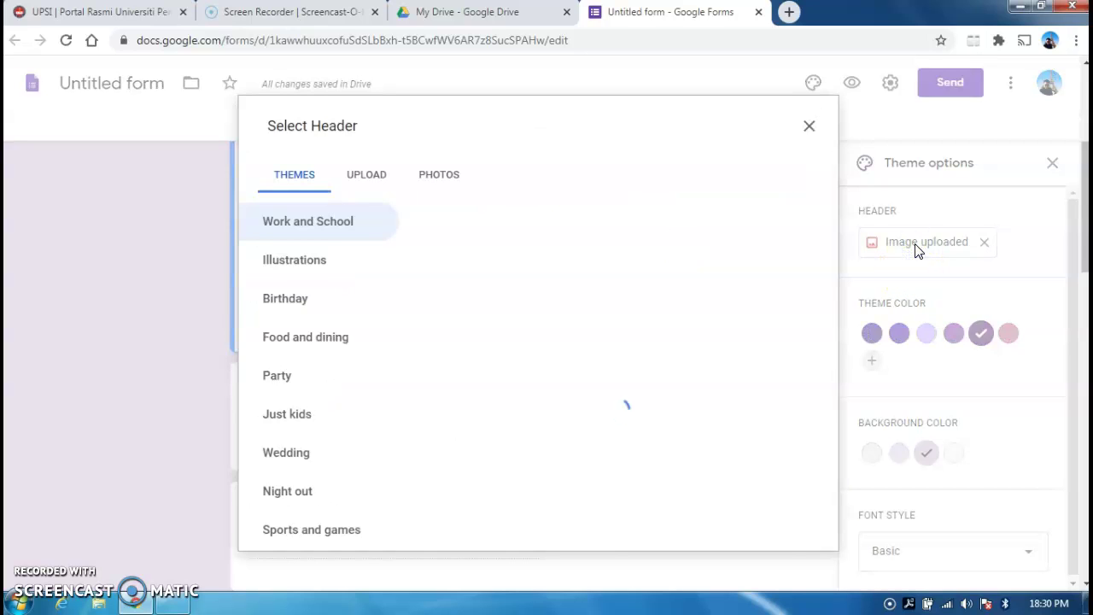
{"action": "left_click", "coordinate": [791, 310]}
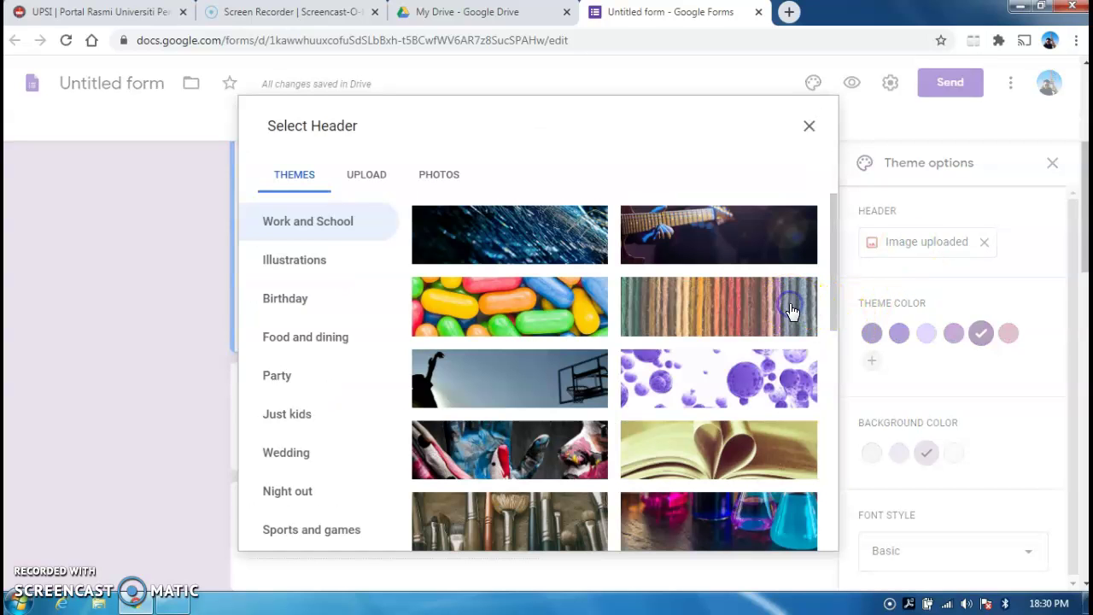
{"action": "left_click", "coordinate": [795, 529]}
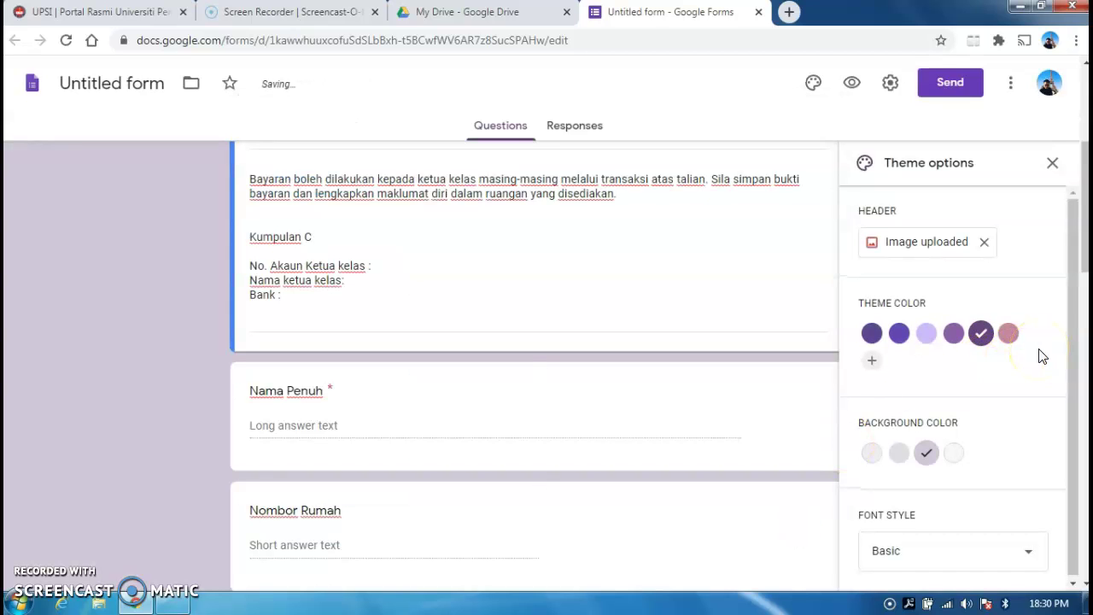
{"action": "left_click_drag", "start_coordinate": [1085, 256], "coordinate": [1085, 188]}
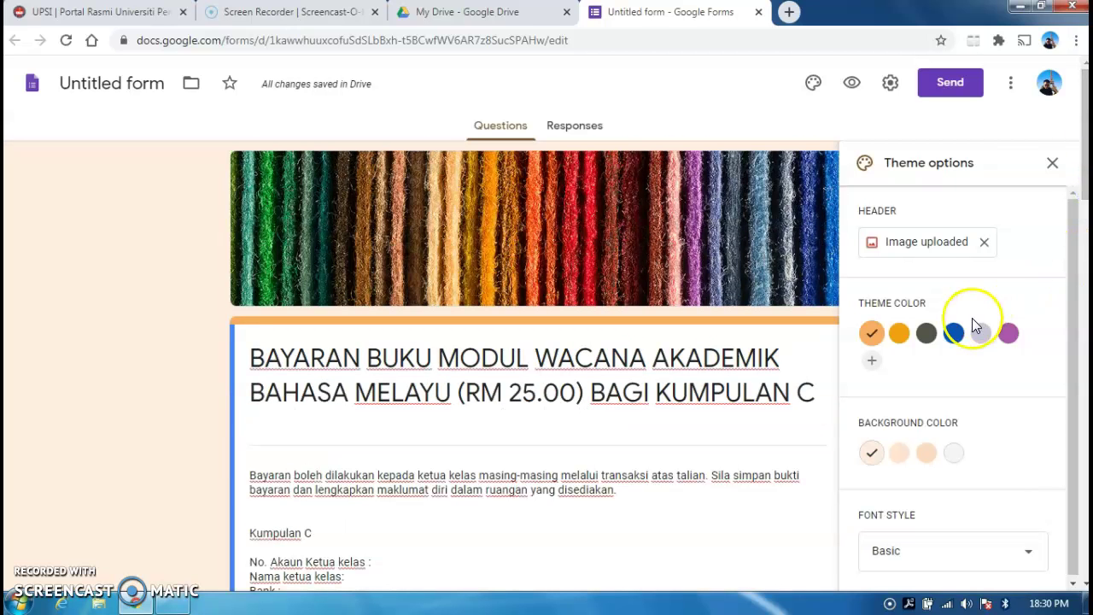
Try a darker peach background and the amber, blue and purple theme colors, and settle on the dark grey theme color.
{"action": "left_click", "coordinate": [928, 452]}
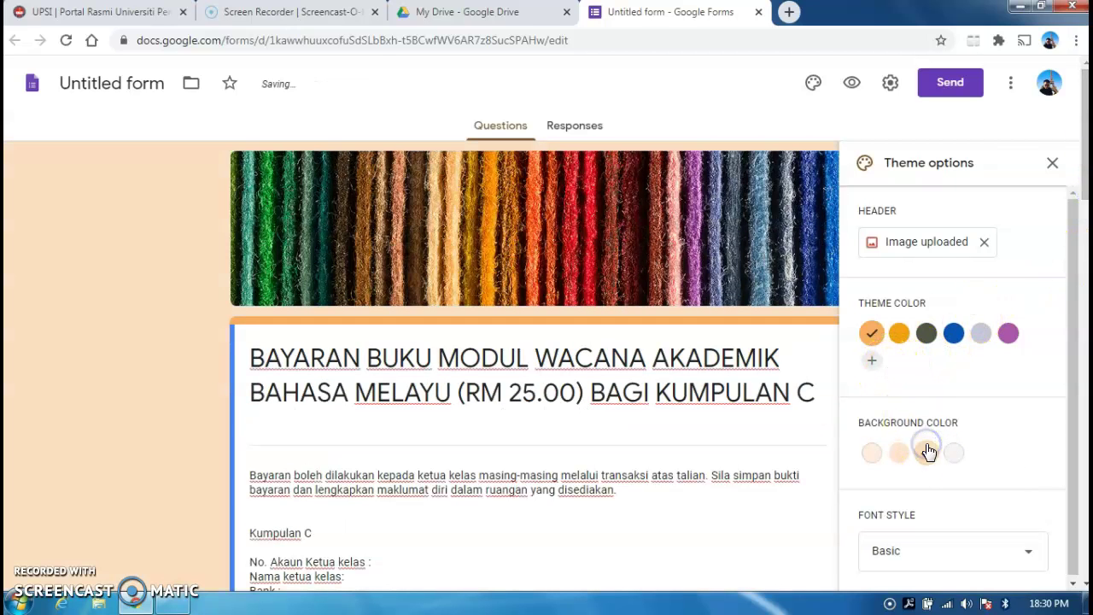
{"action": "left_click", "coordinate": [903, 339]}
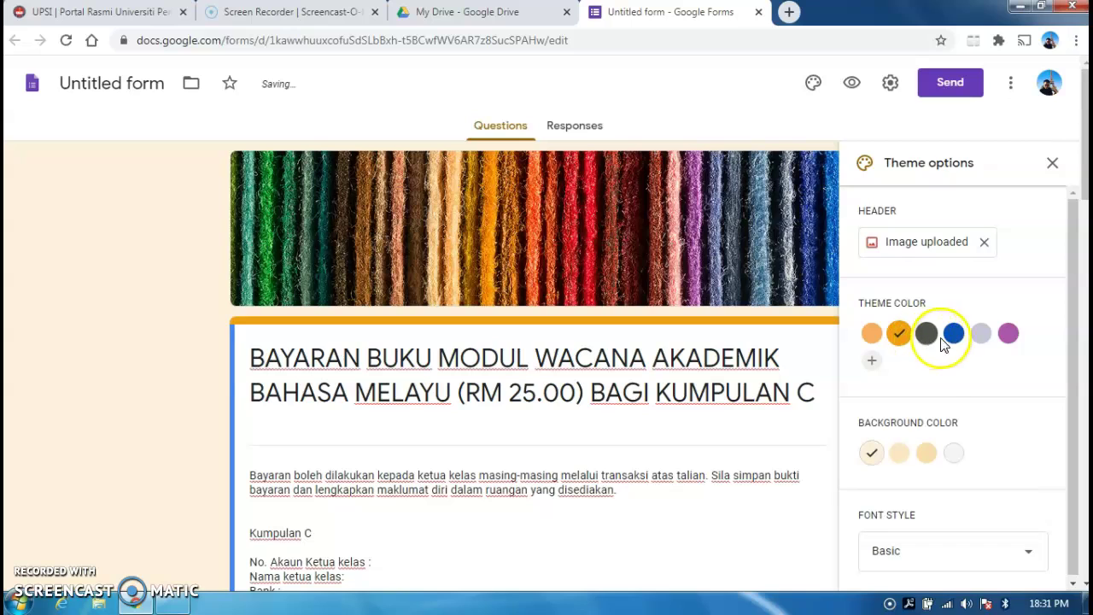
{"action": "left_click", "coordinate": [955, 340]}
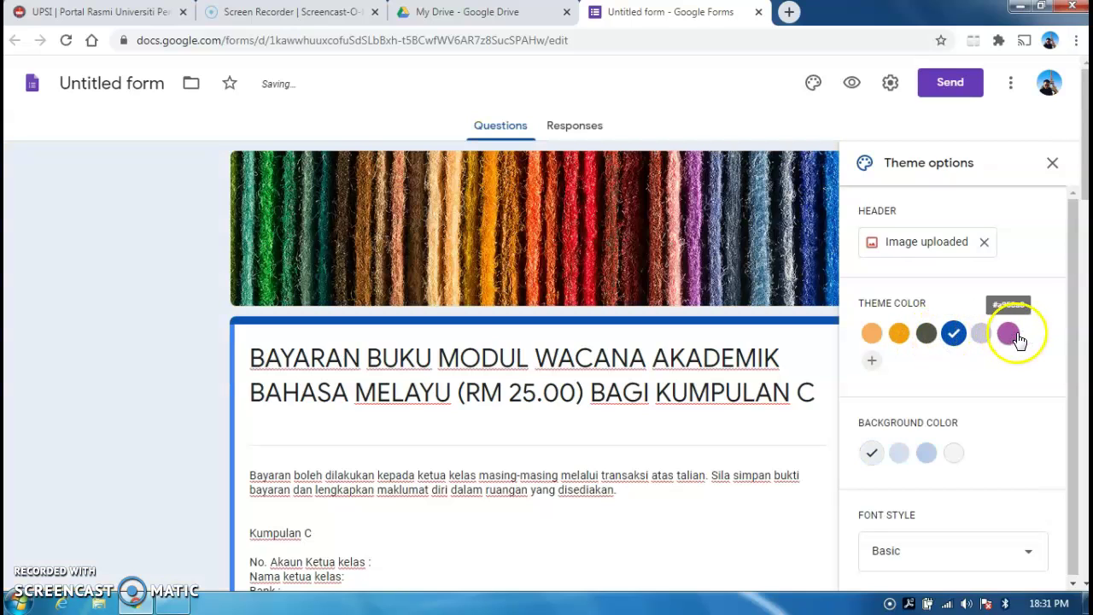
{"action": "left_click", "coordinate": [1017, 338]}
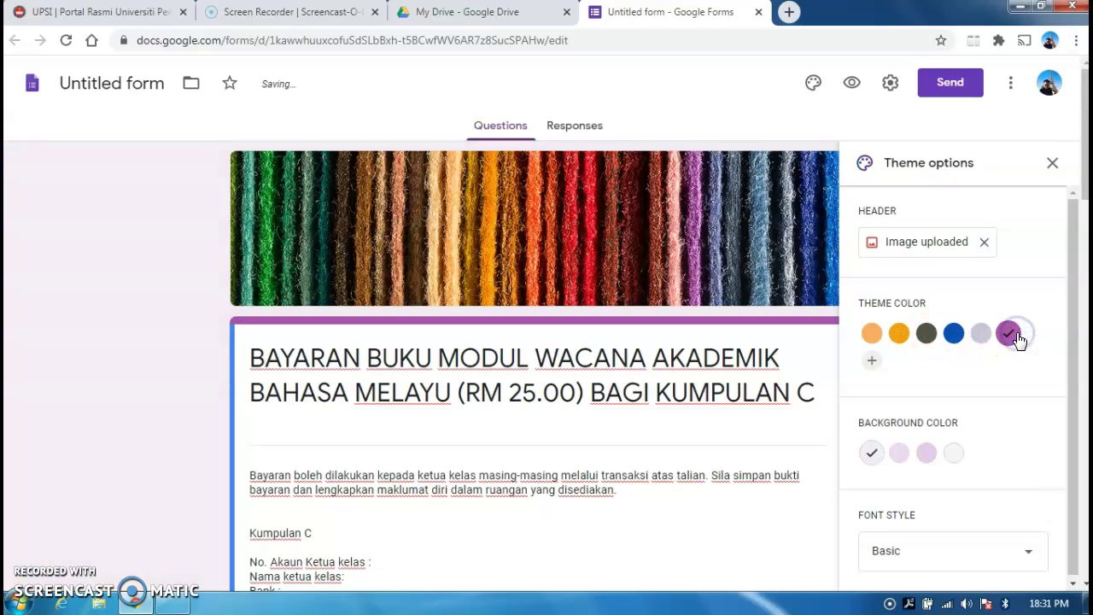
{"action": "left_click", "coordinate": [928, 336]}
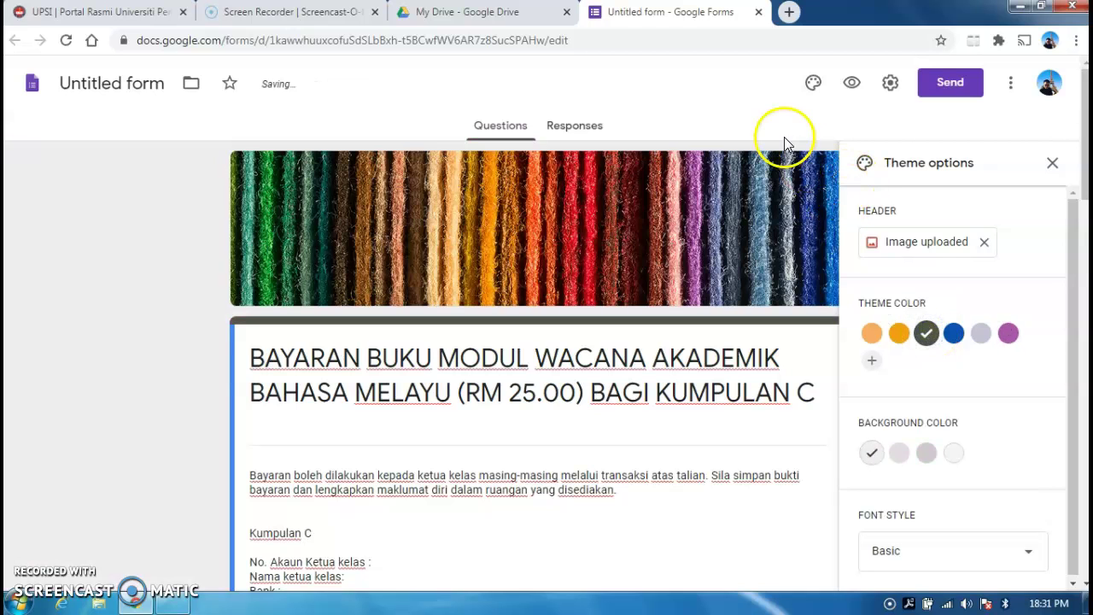
Shorten the form's sharing link, copy it and close the Send form dialog.
{"action": "left_click", "coordinate": [942, 88]}
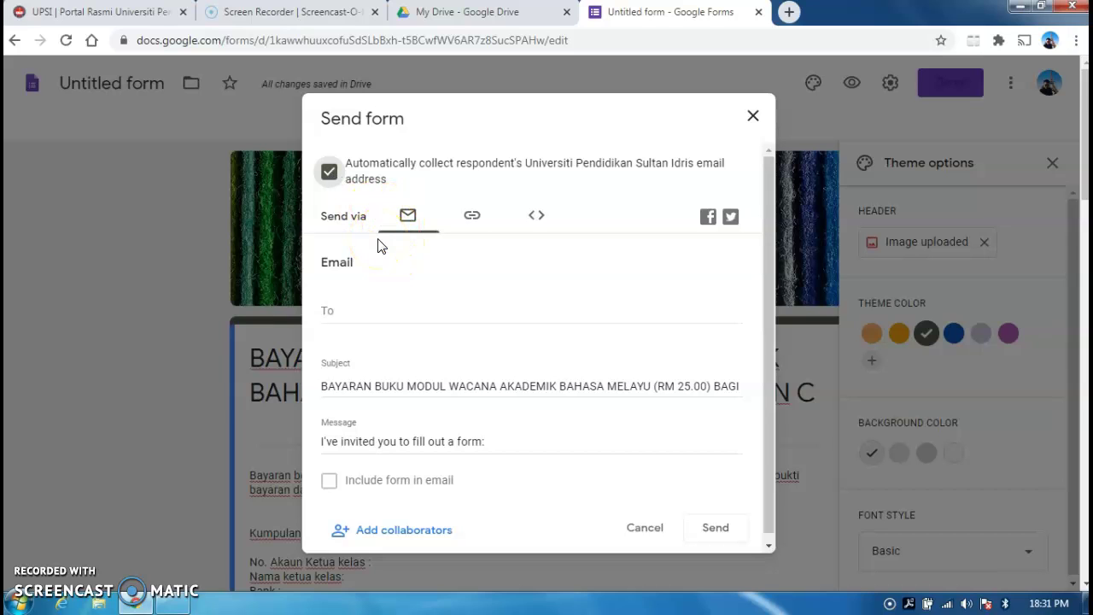
{"action": "left_click", "coordinate": [472, 219]}
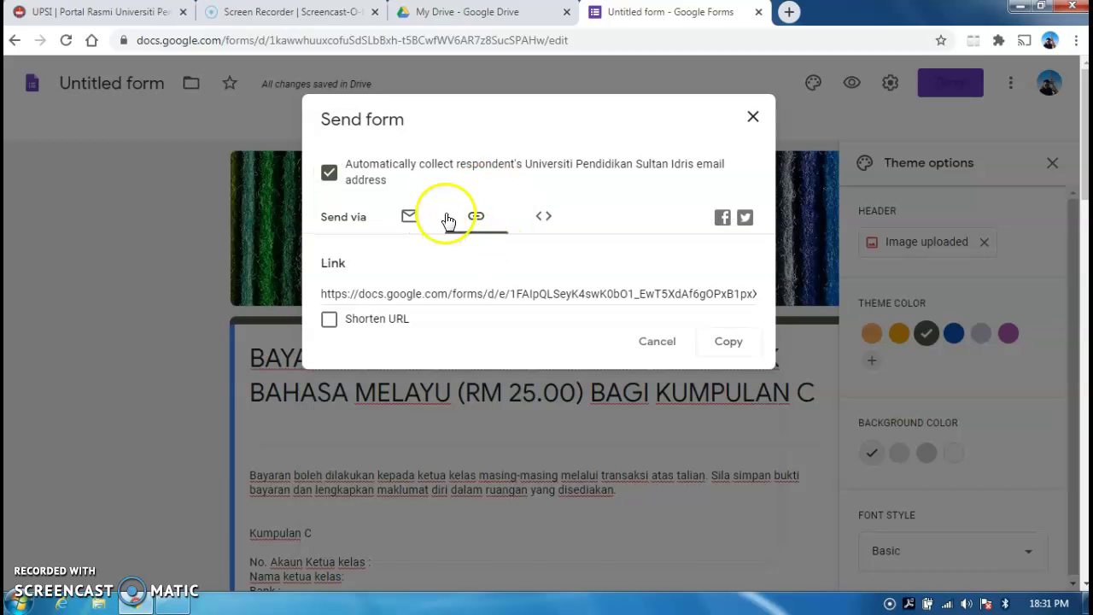
{"action": "left_click", "coordinate": [329, 322]}
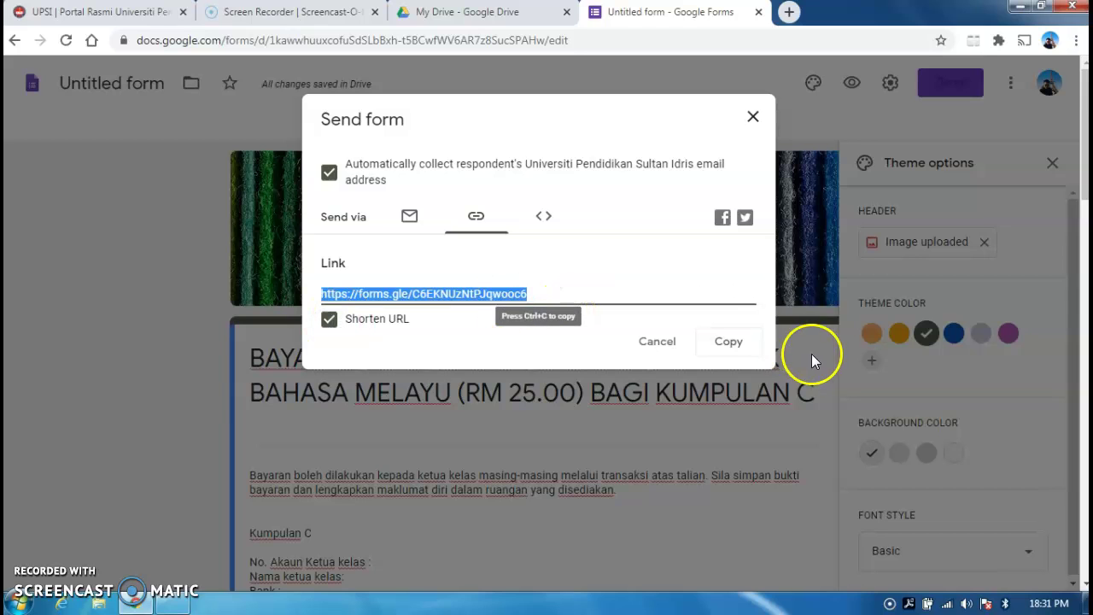
{"action": "left_click", "coordinate": [730, 345]}
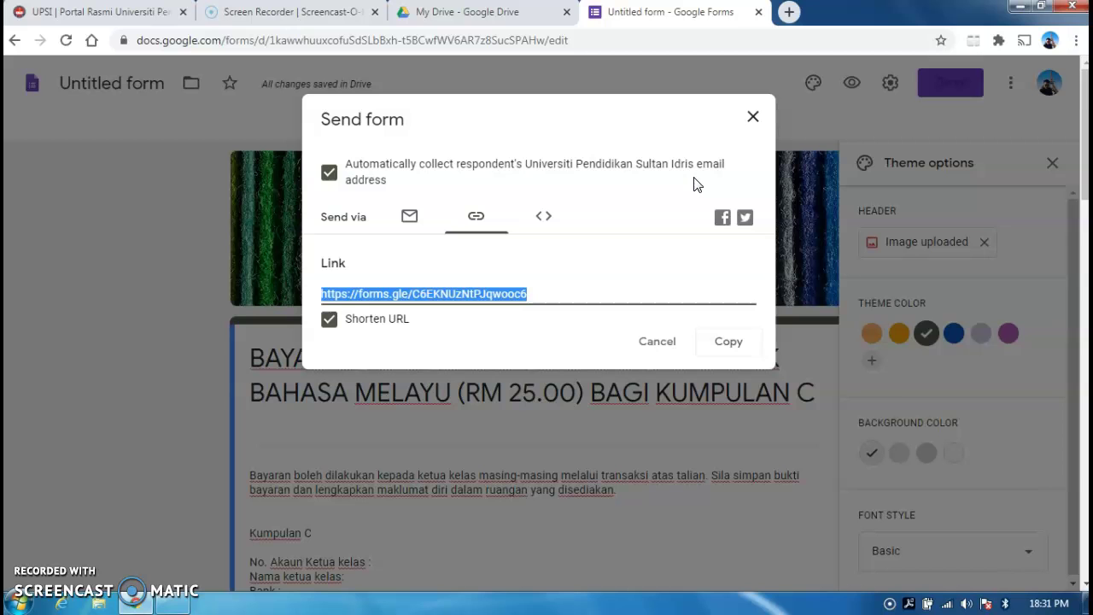
{"action": "left_click", "coordinate": [752, 116]}
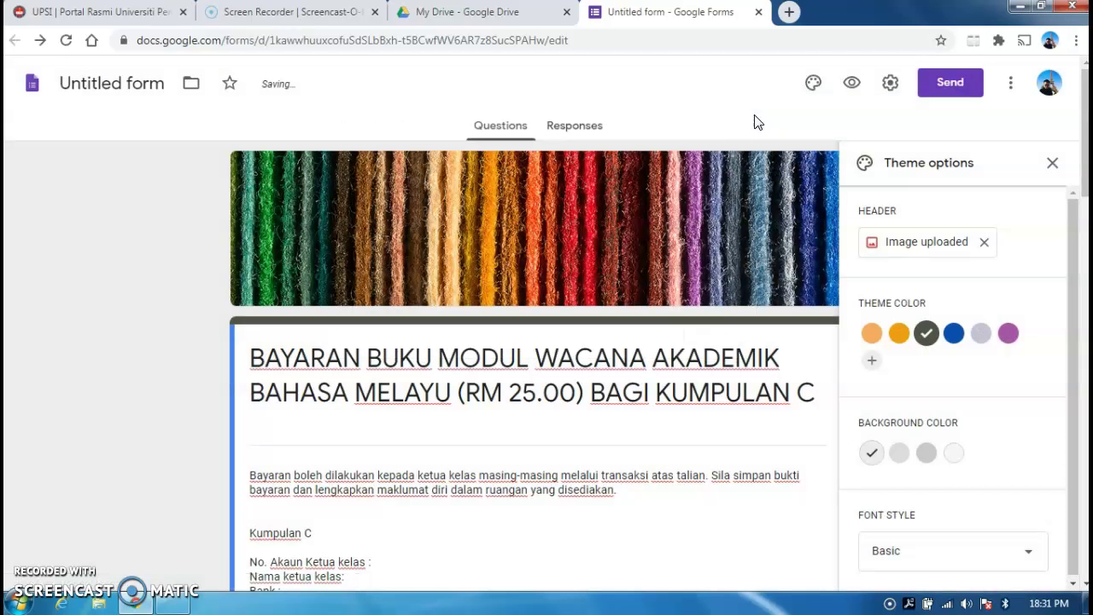